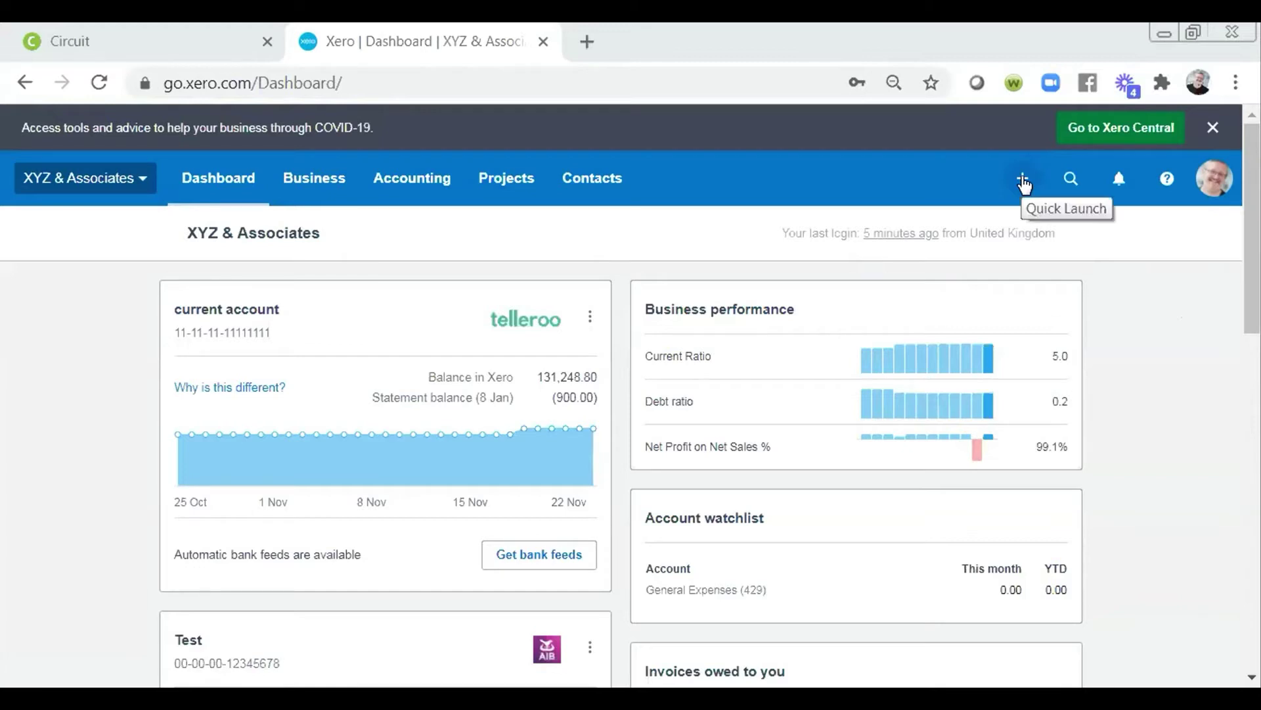
# Start a new sales invoice addressed to the customer Bayside Club
pyautogui.click(1023, 181)
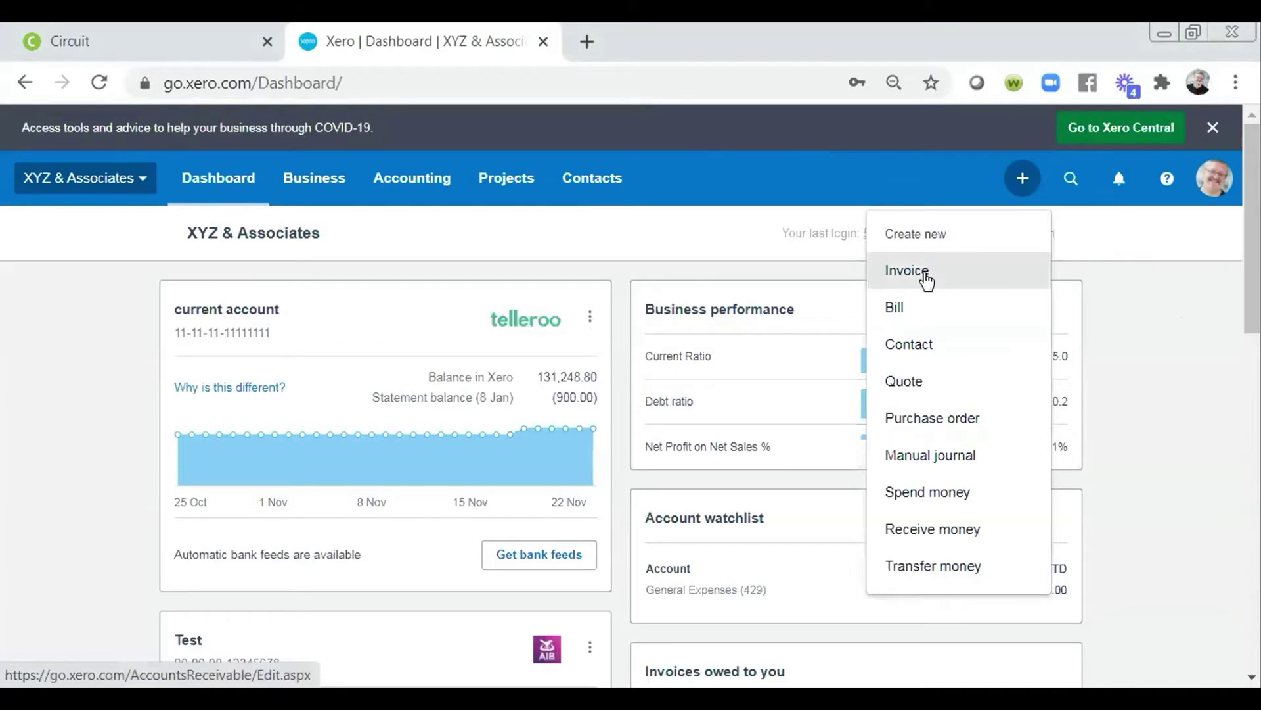
pyautogui.click(927, 276)
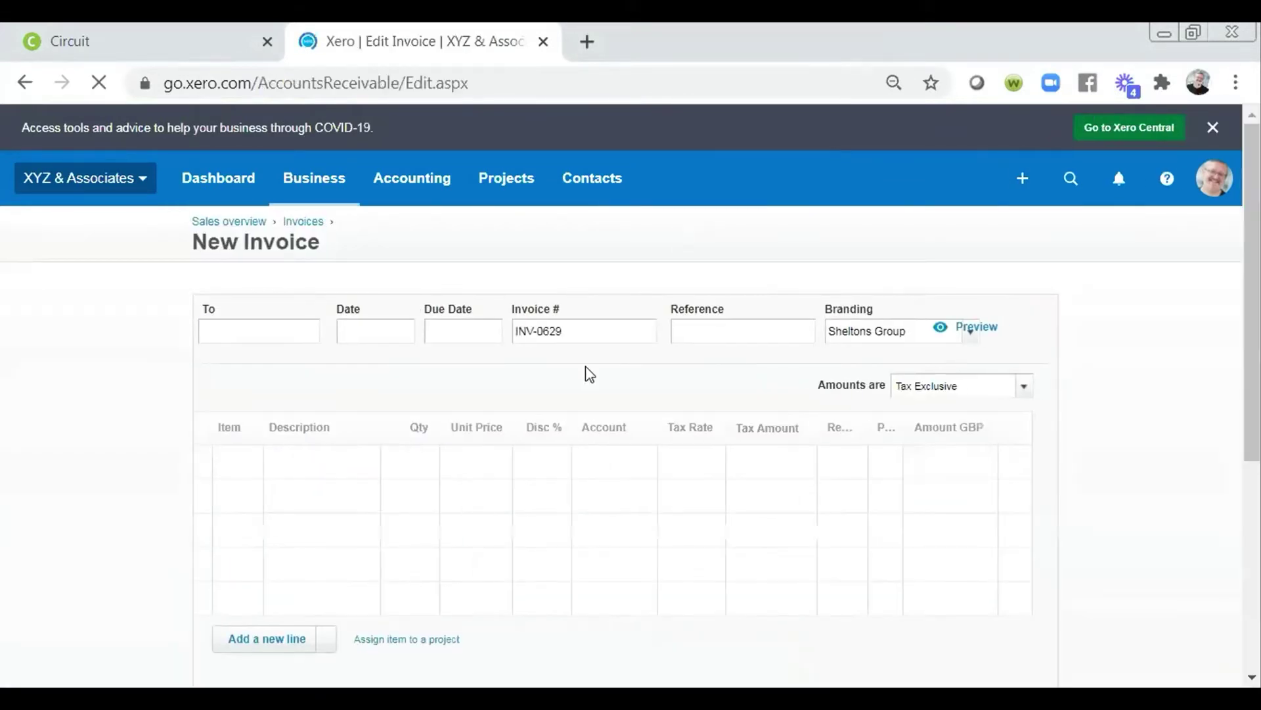
pyautogui.click(203, 329)
pyautogui.write('Bay')
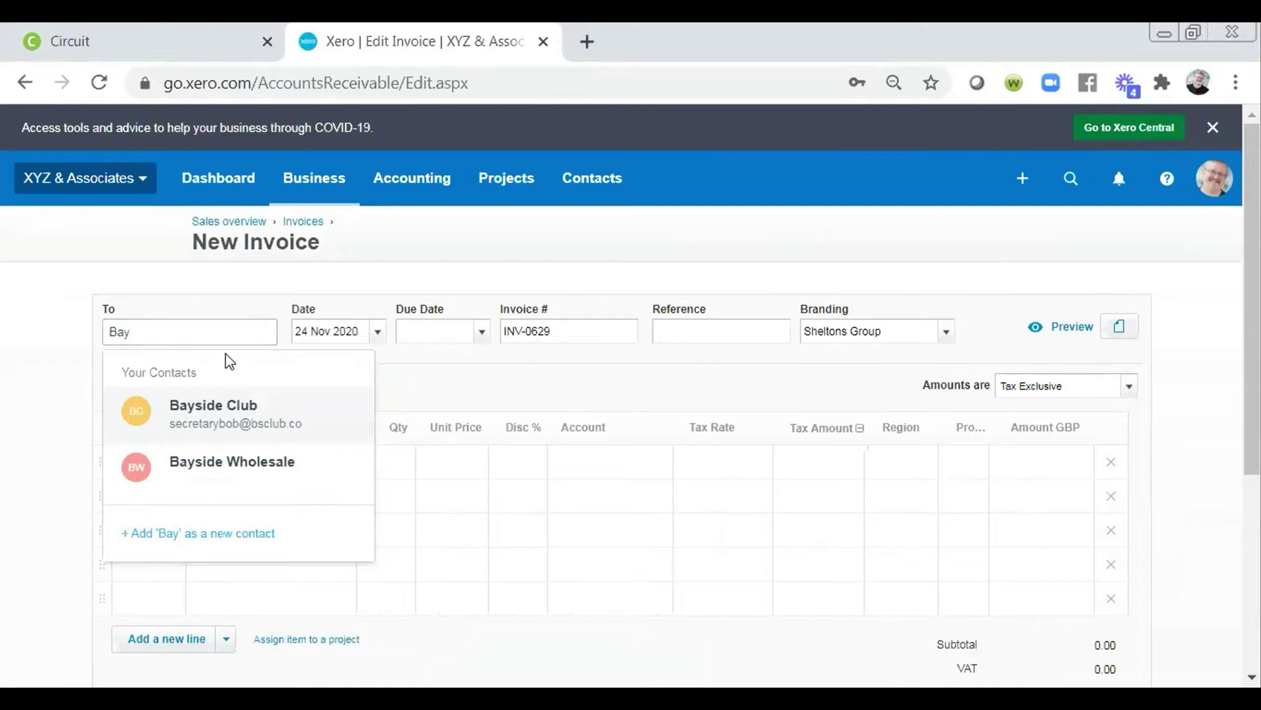
pyautogui.click(223, 411)
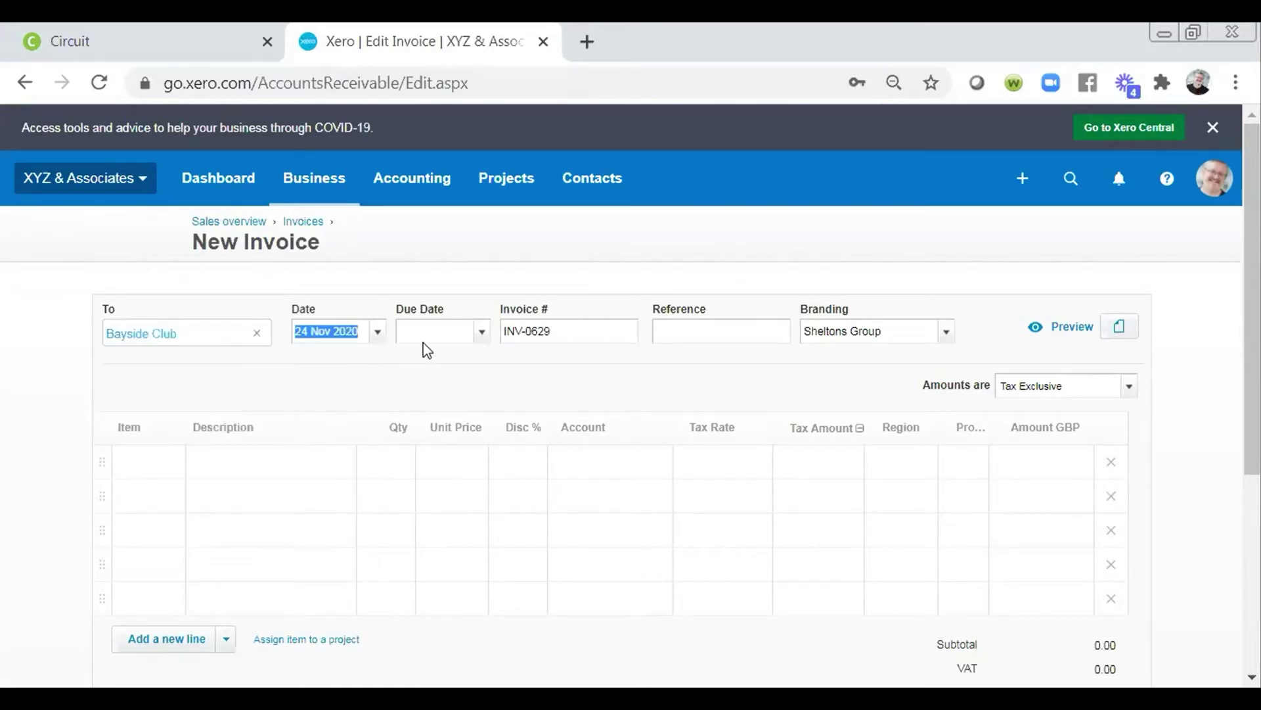
# Keep the invoice date 24 Nov 2020 and set the due date with +7 to 1 Dec 2020
pyautogui.click(378, 332)
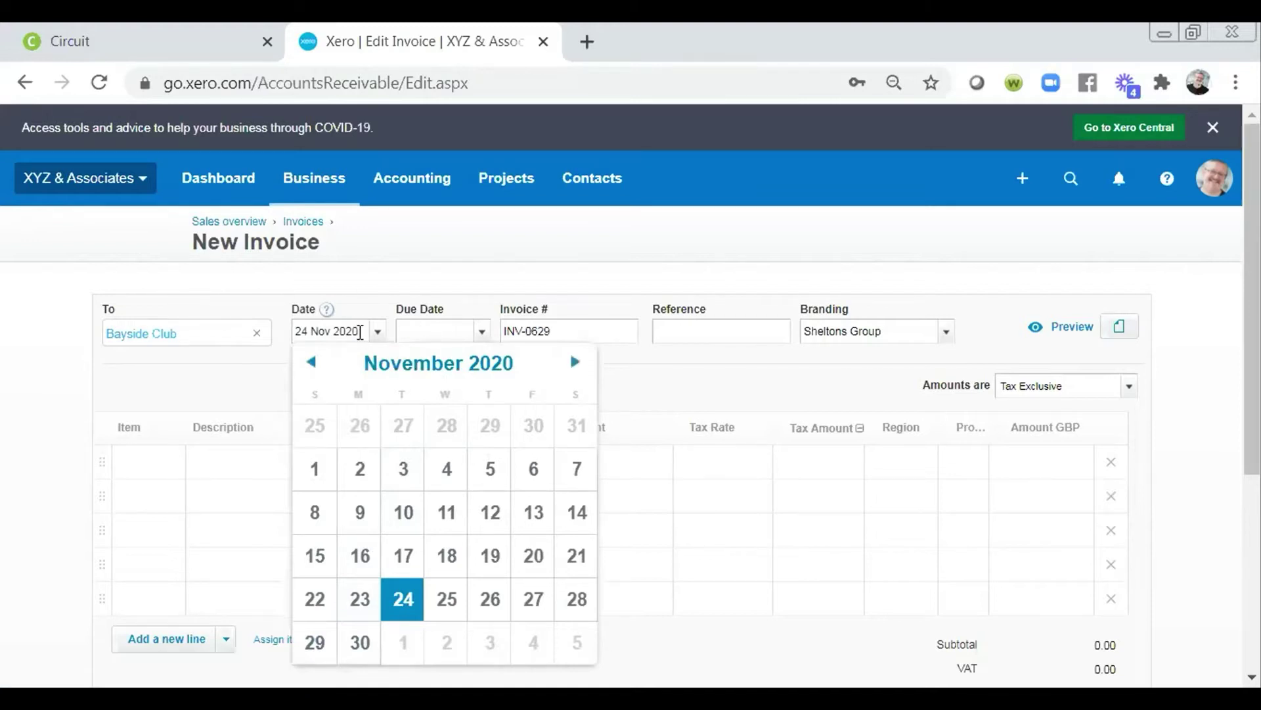
pyautogui.click(362, 335)
pyautogui.press('Tab')
pyautogui.press('Tab')
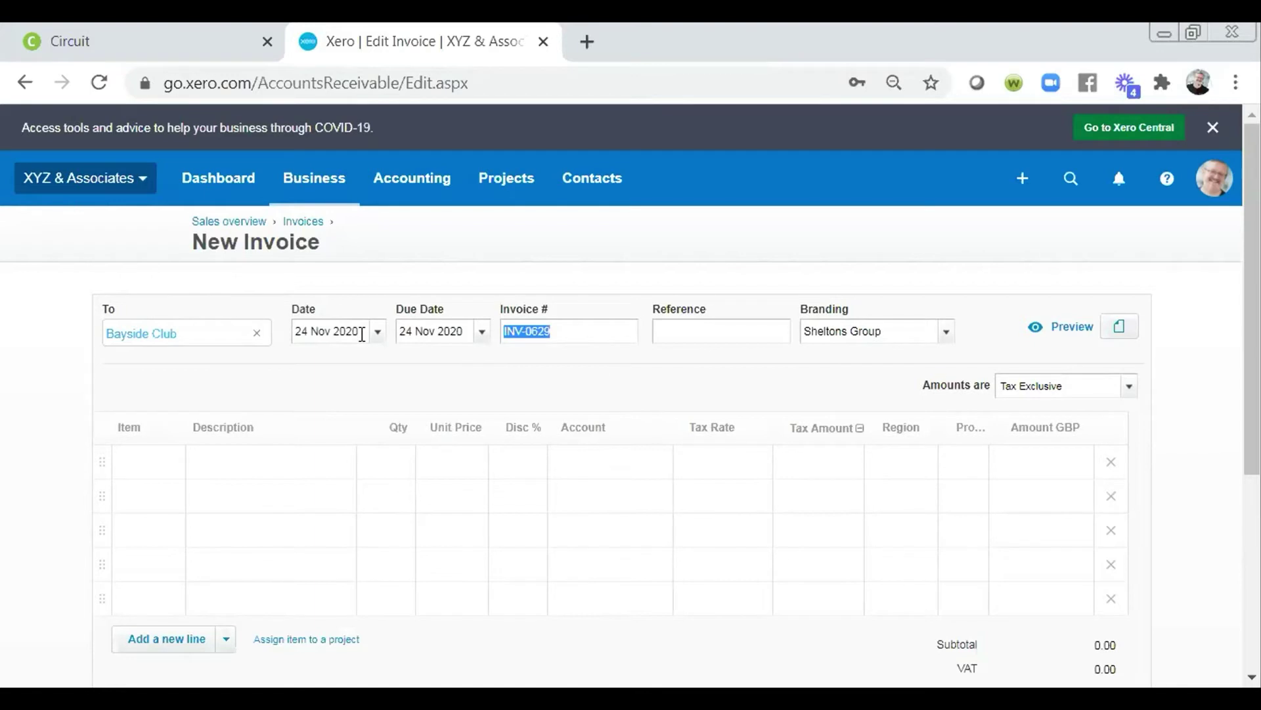
pyautogui.click(481, 337)
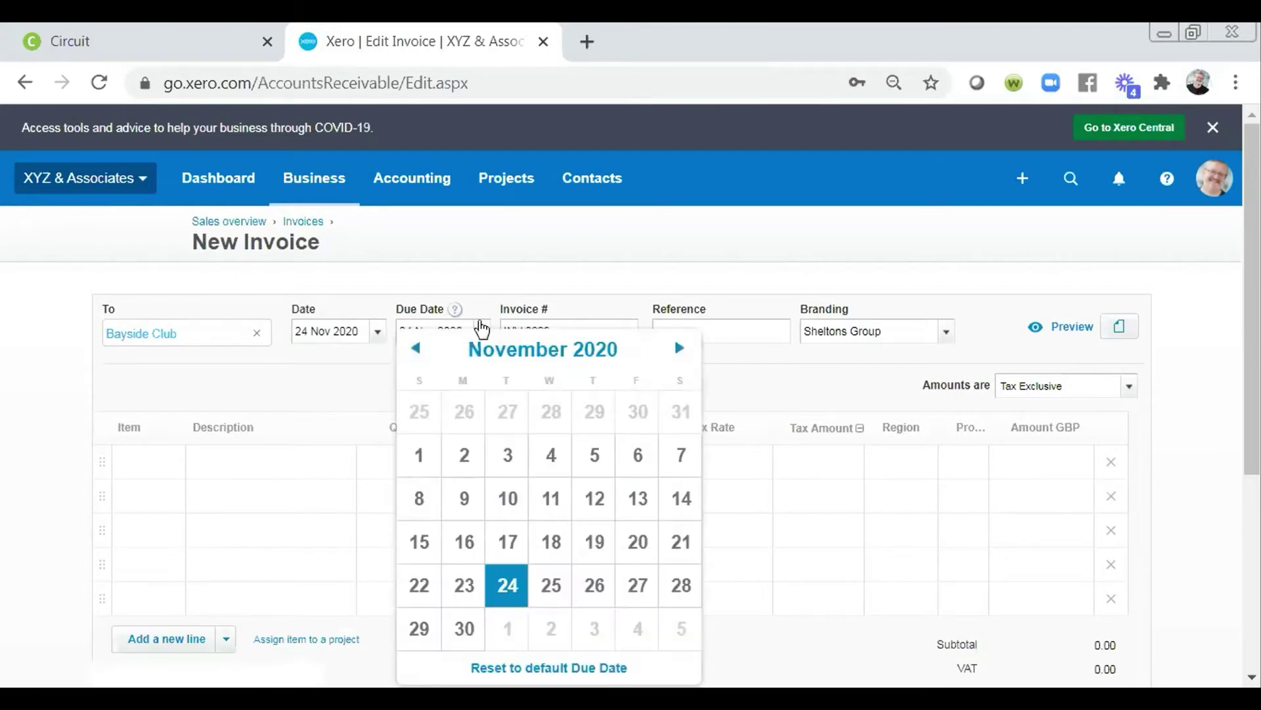
pyautogui.click(460, 331)
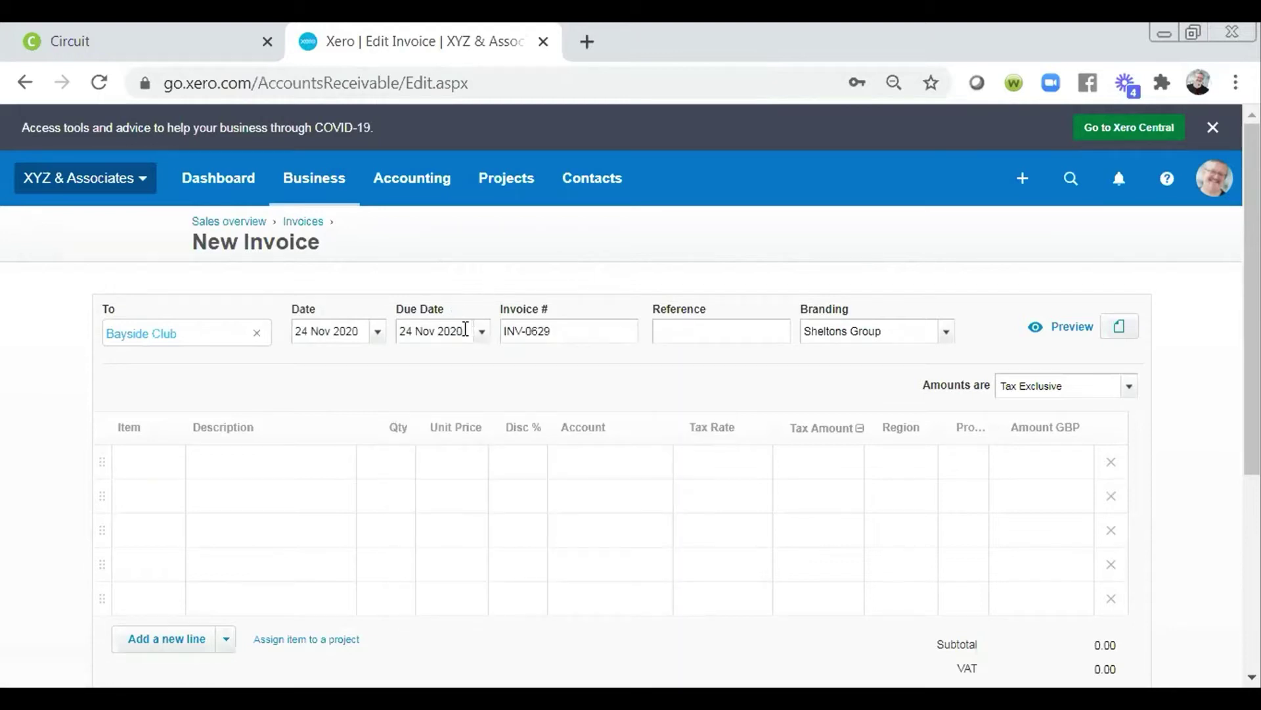
pyautogui.hotkey('ctrl', 'shift', 'Left')
pyautogui.hotkey('ctrl', 'shift', 'Left')
pyautogui.hotkey('ctrl', 'shift', 'Left')
pyautogui.press('BackSpace')
pyautogui.write('+7')
pyautogui.press('Tab')
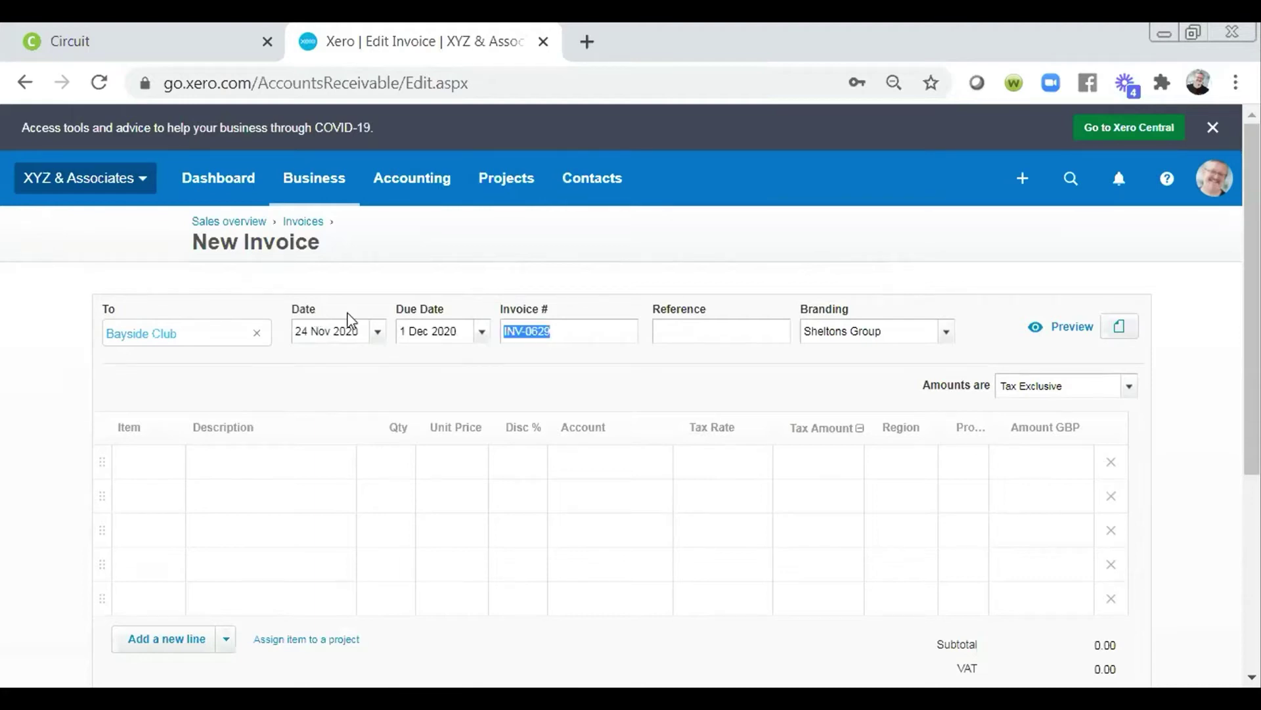
# Edit the end of the invoice number, typing abc and then removing the extra characters
pyautogui.click(581, 329)
pyautogui.write('abc')
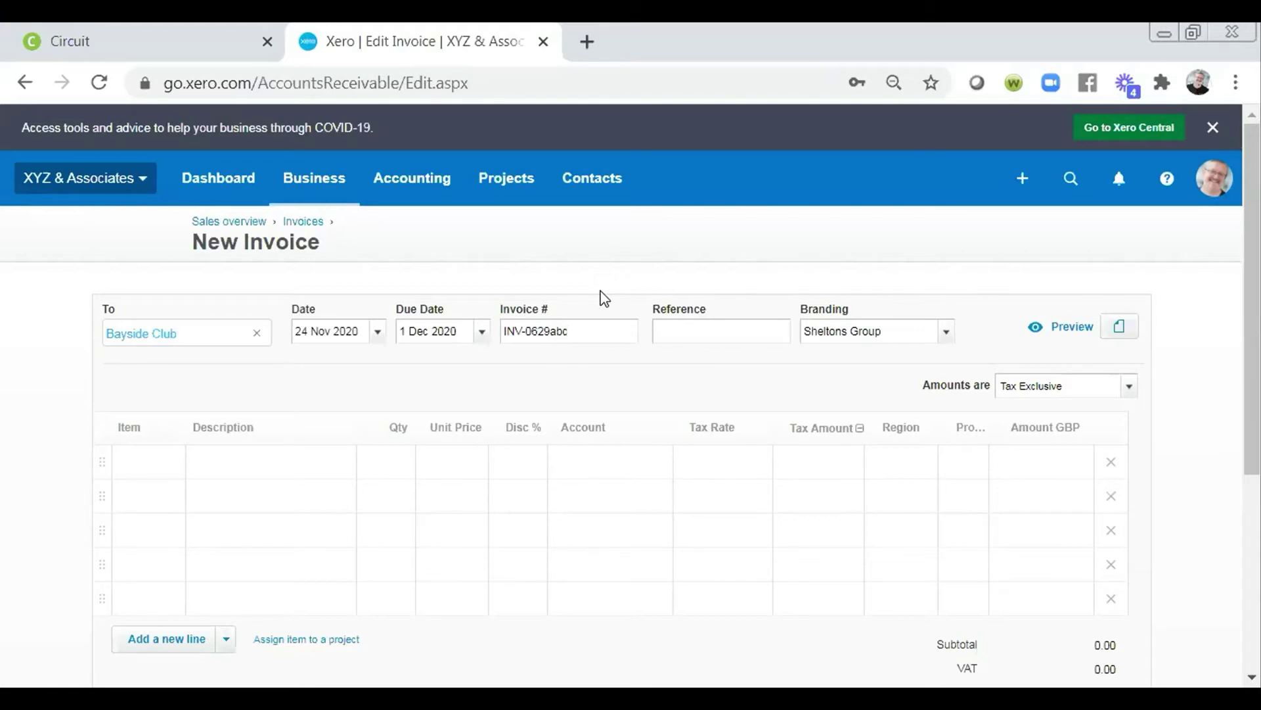
pyautogui.press('BackSpace')
pyautogui.press('BackSpace')
pyautogui.press('BackSpace')
# Enter reference abc123, choose the Standard branding theme, and glance at the attachments panel
pyautogui.click(710, 333)
pyautogui.write('abc123')
pyautogui.click(947, 342)
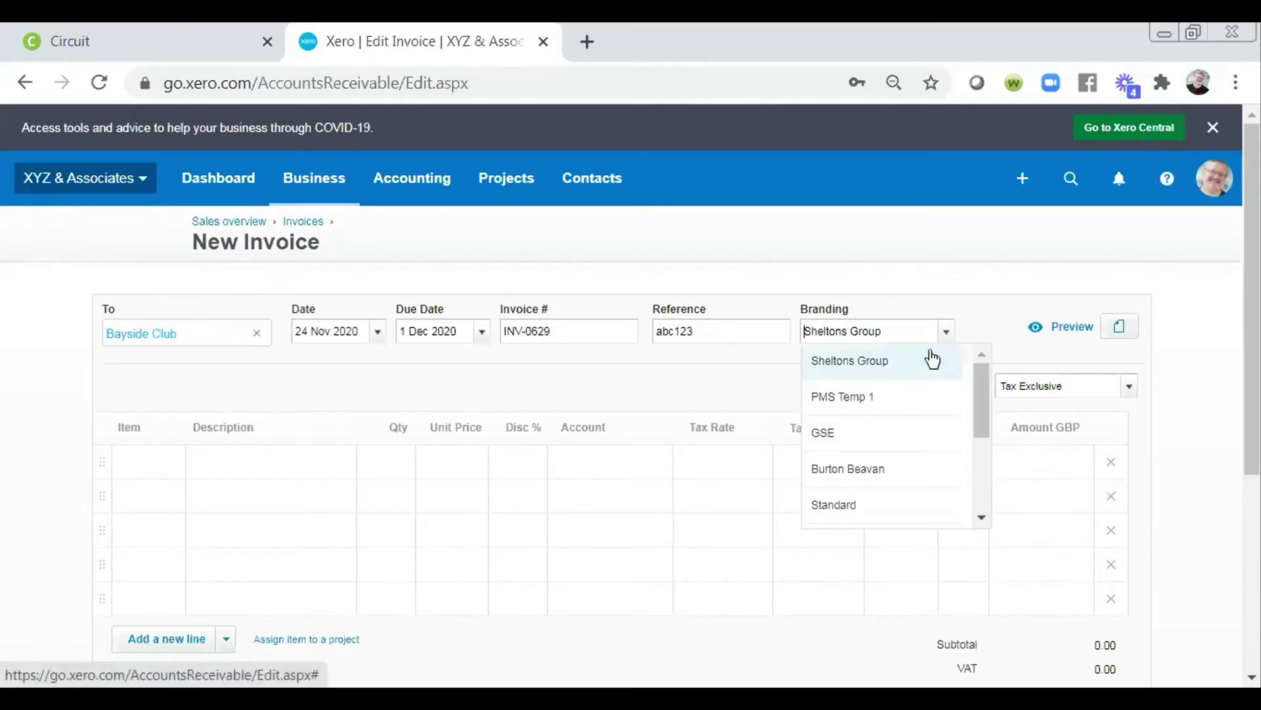
pyautogui.click(852, 506)
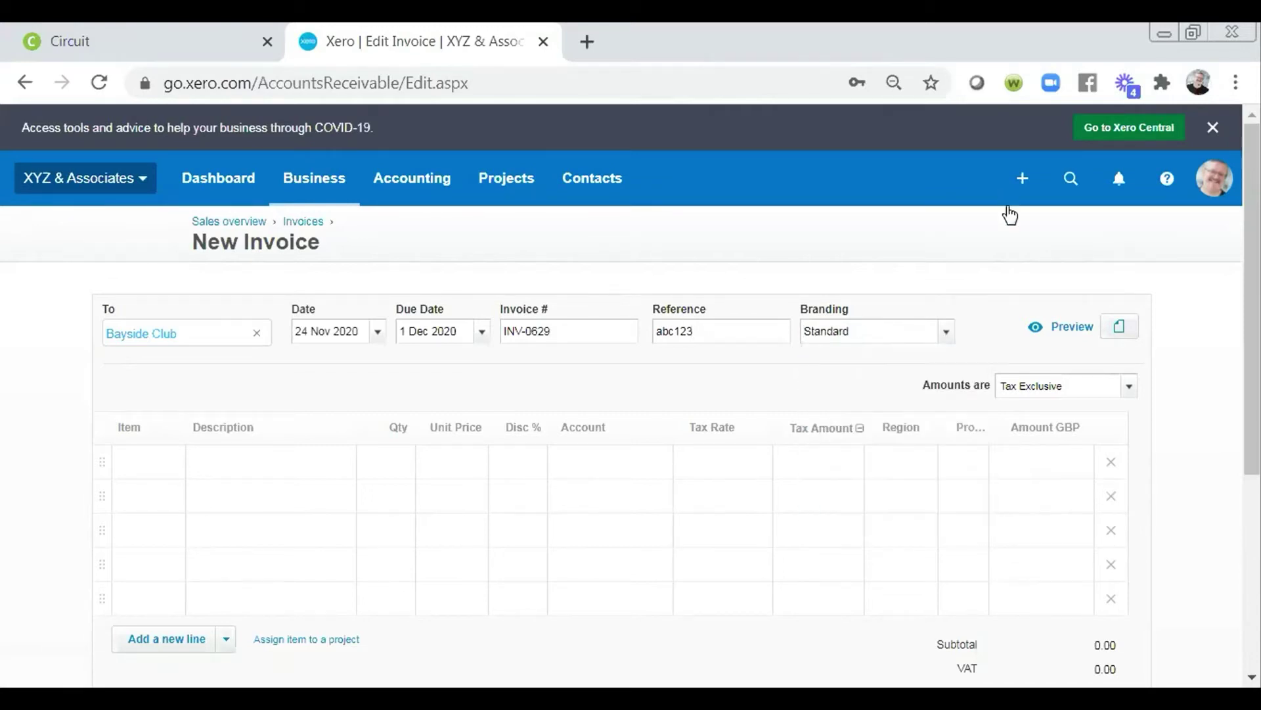
pyautogui.click(1121, 332)
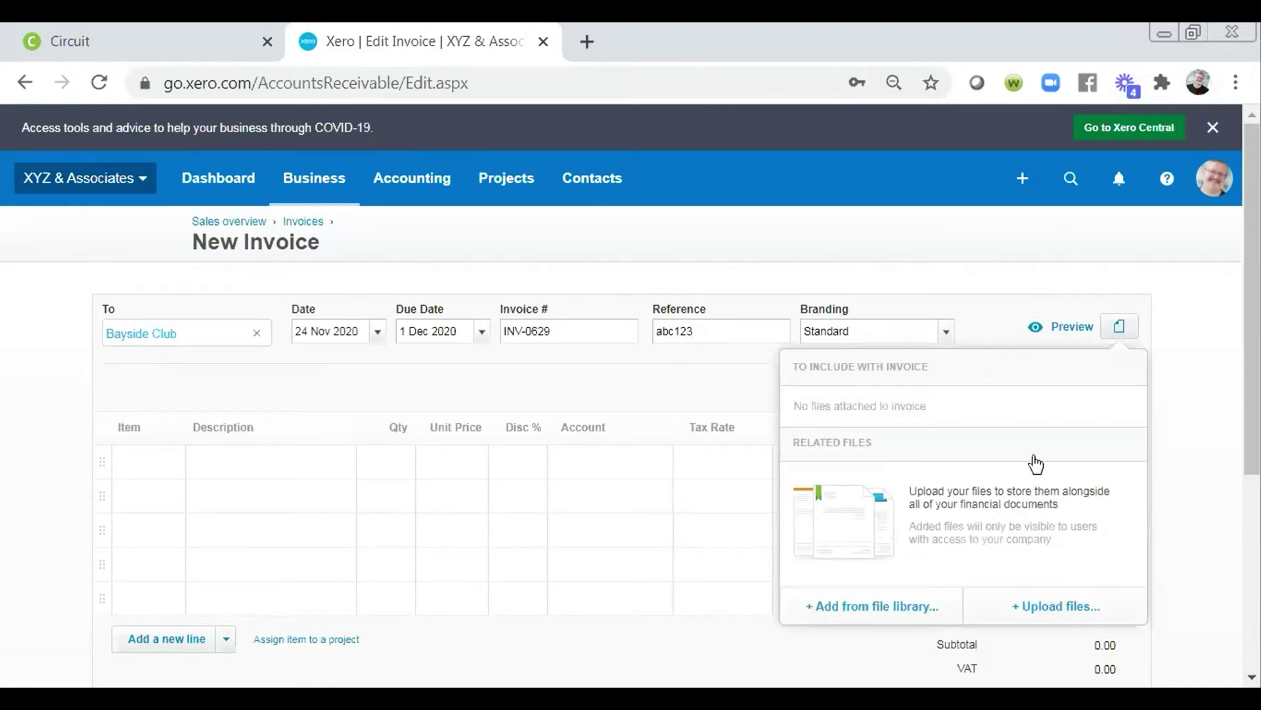
pyautogui.click(1012, 272)
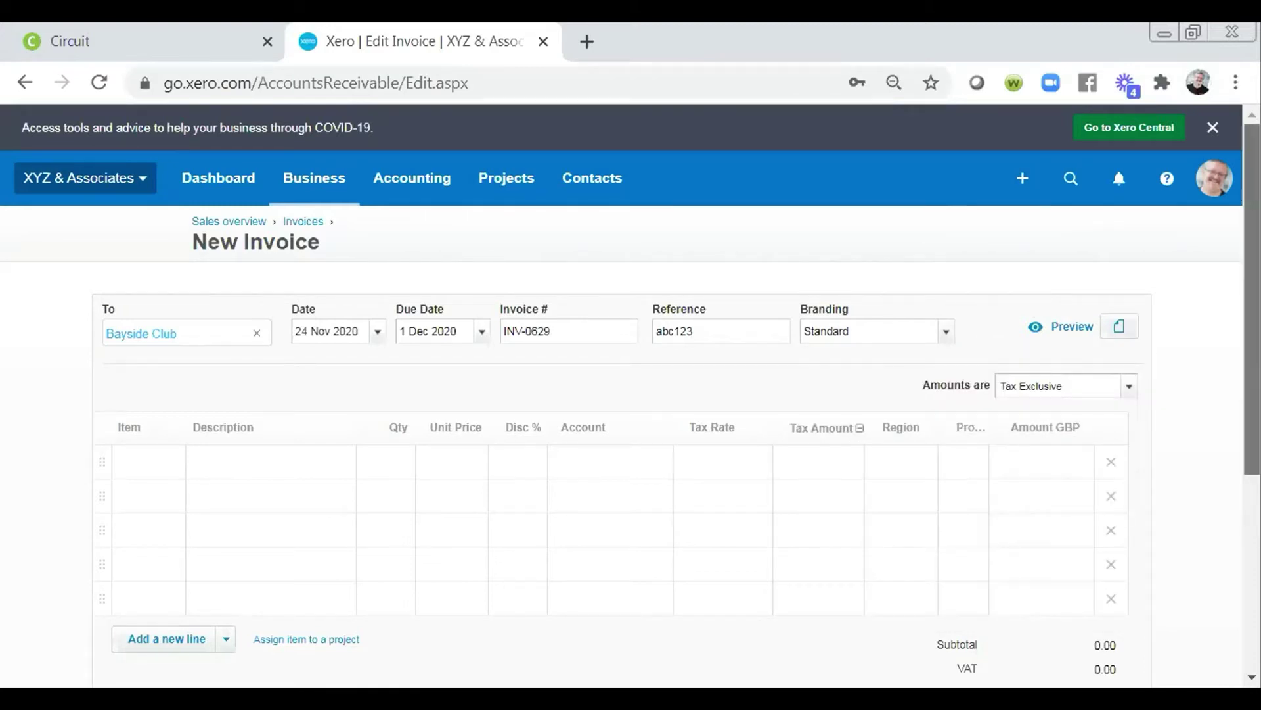
# Leave amounts Tax Exclusive and put the Fish out of Water: Finding Your Brand item on line one
pyautogui.scroll(-3, 1130, 187)
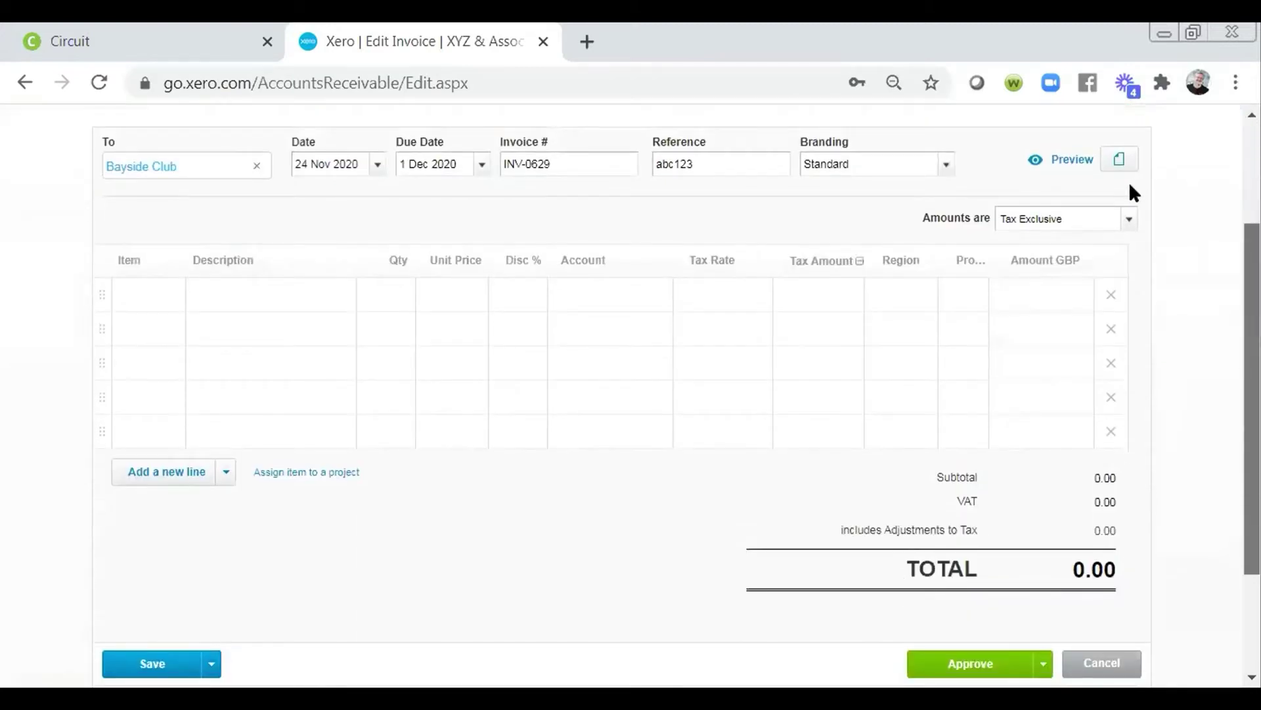
pyautogui.click(1129, 222)
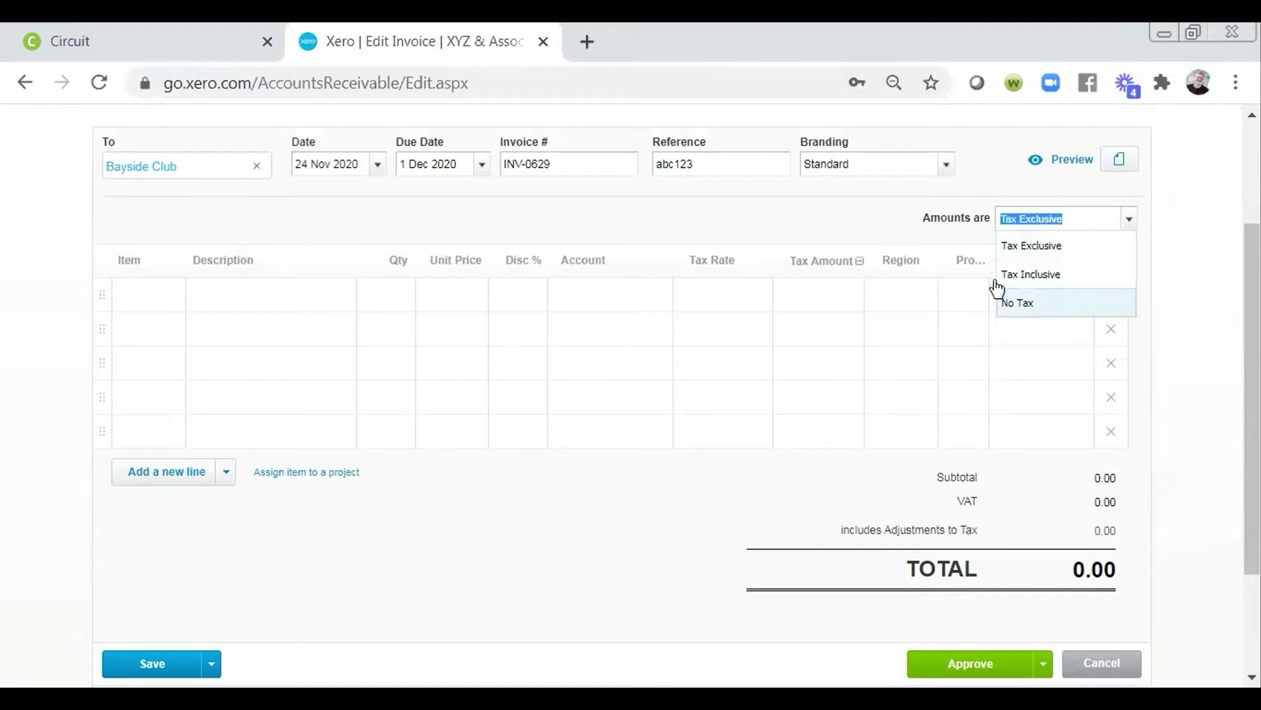
pyautogui.click(848, 222)
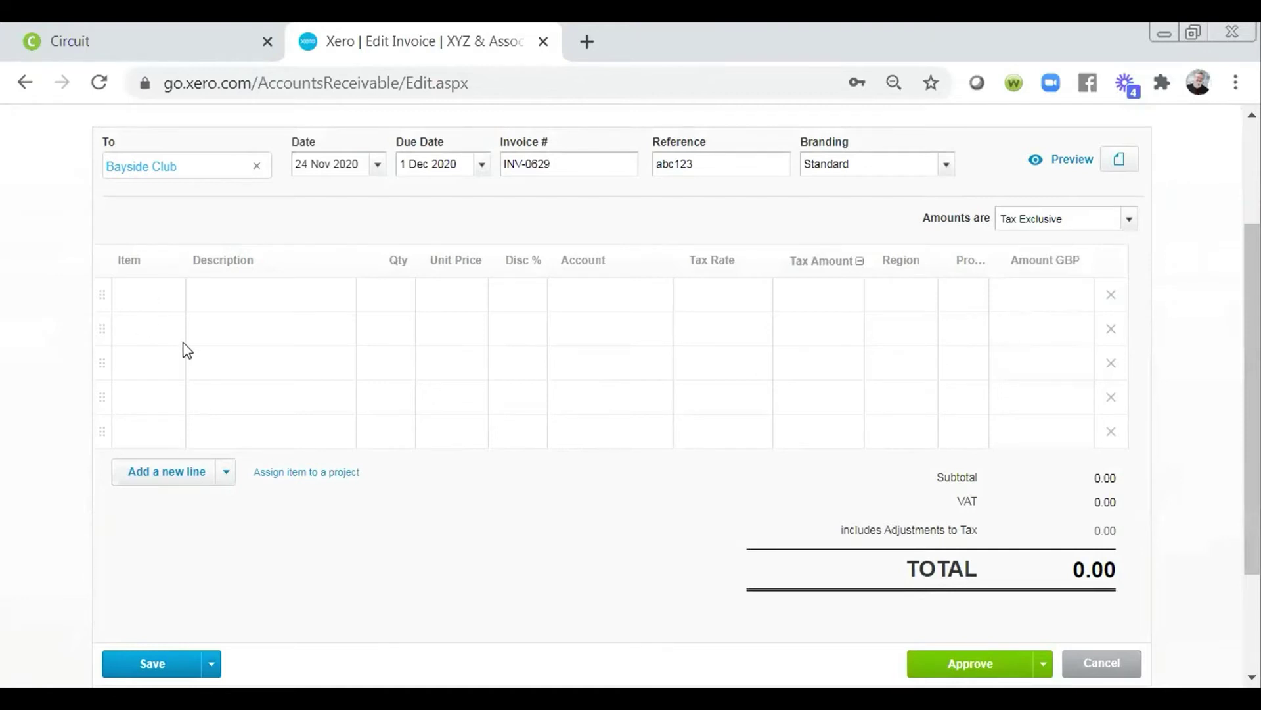
pyautogui.click(177, 302)
pyautogui.click(171, 297)
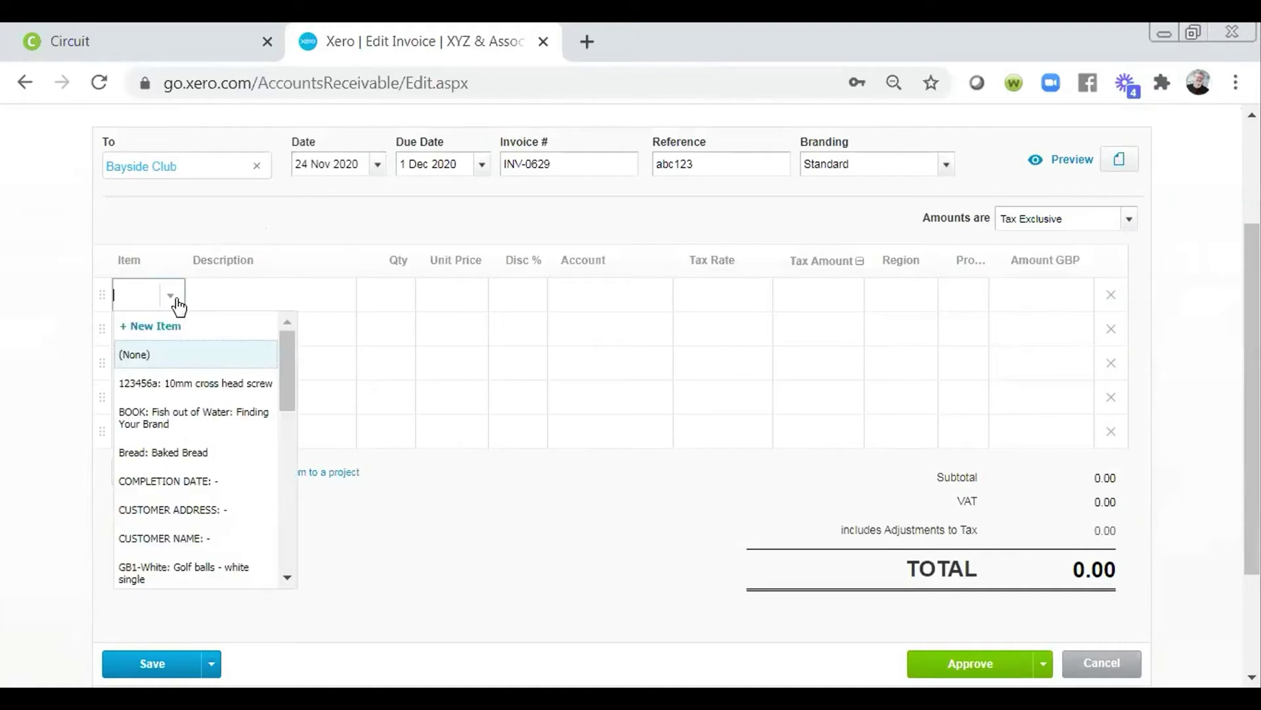
pyautogui.click(224, 419)
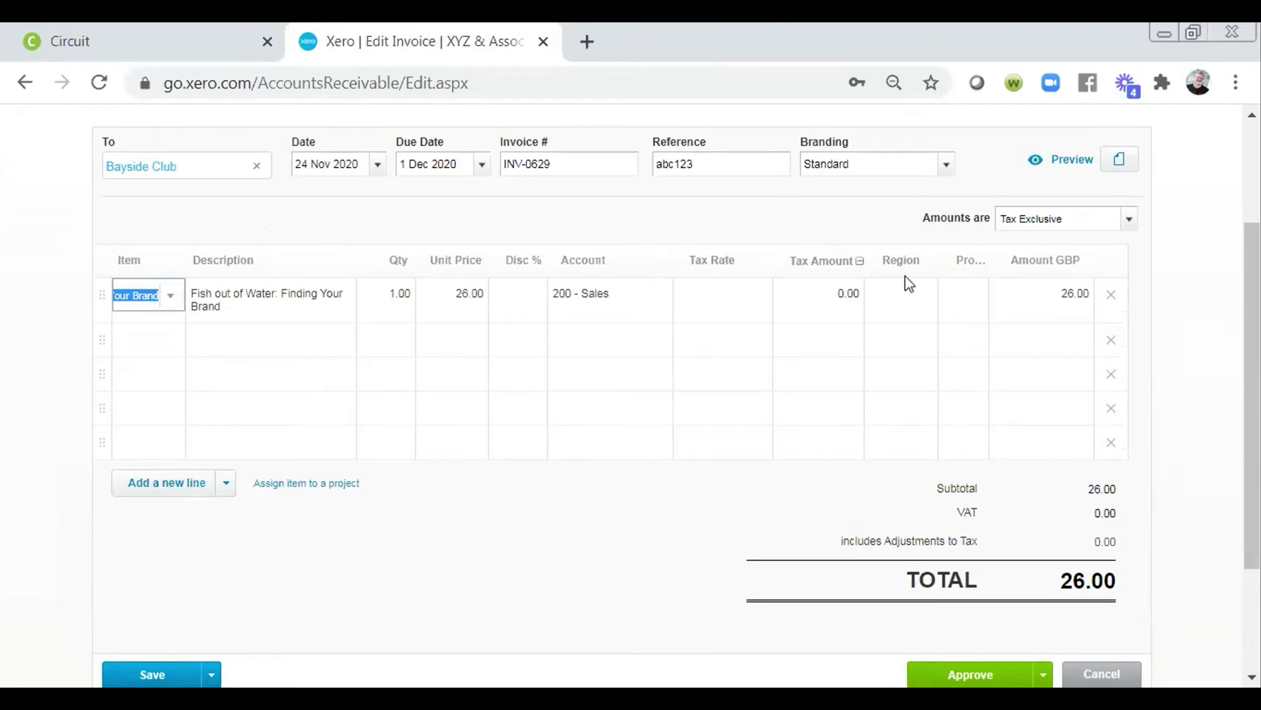
pyautogui.click(1110, 301)
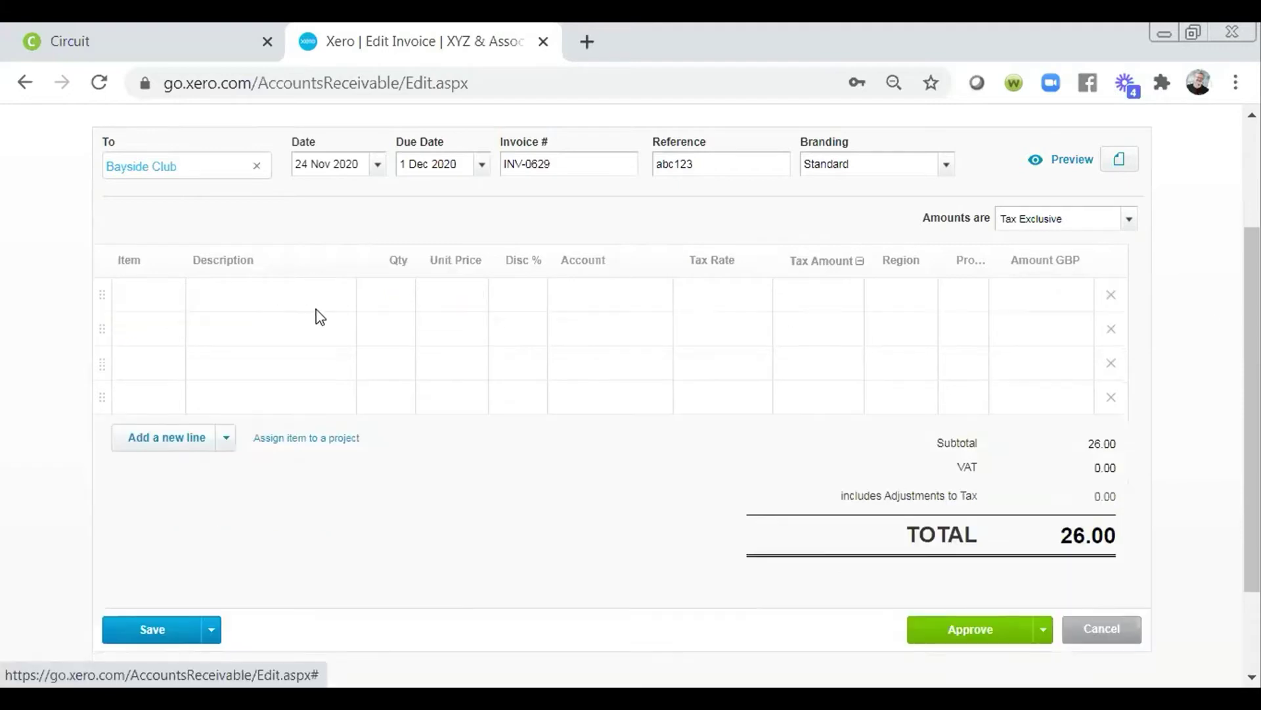
# Enter a Stuff line with quantity 1 at a unit price of 100.00
pyautogui.click(282, 295)
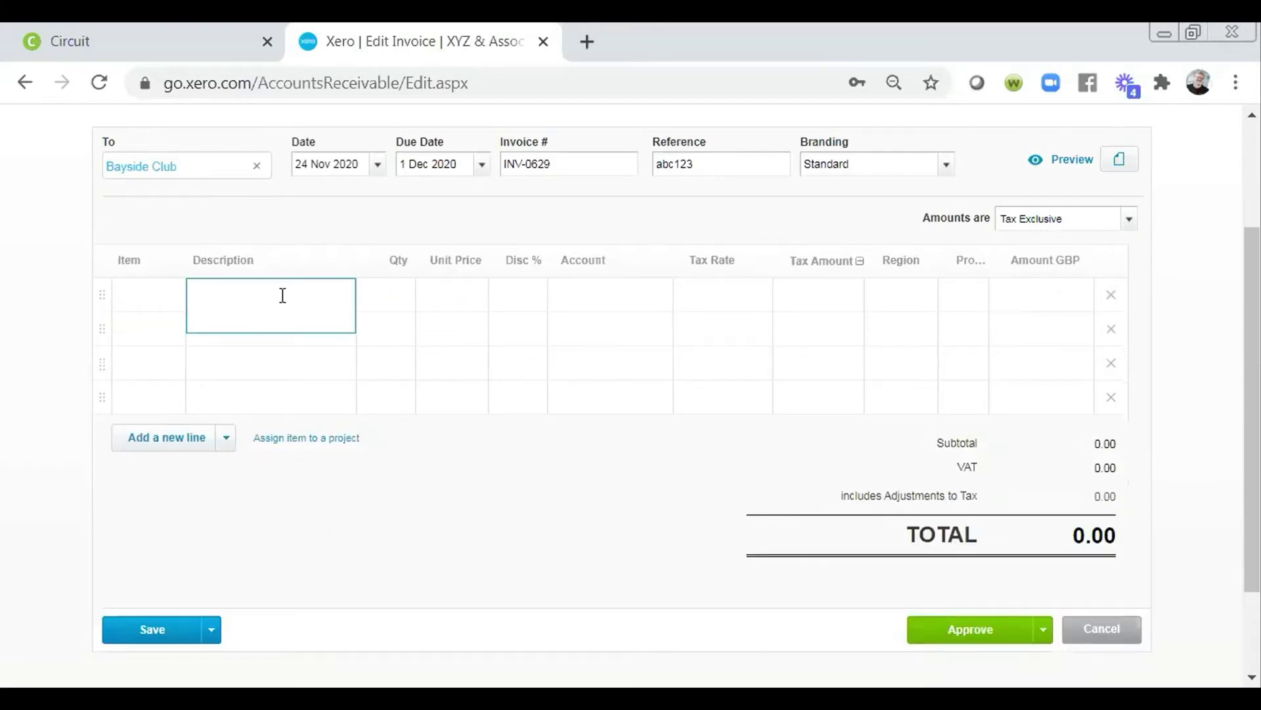
pyautogui.write('Stuff')
pyautogui.press('Tab')
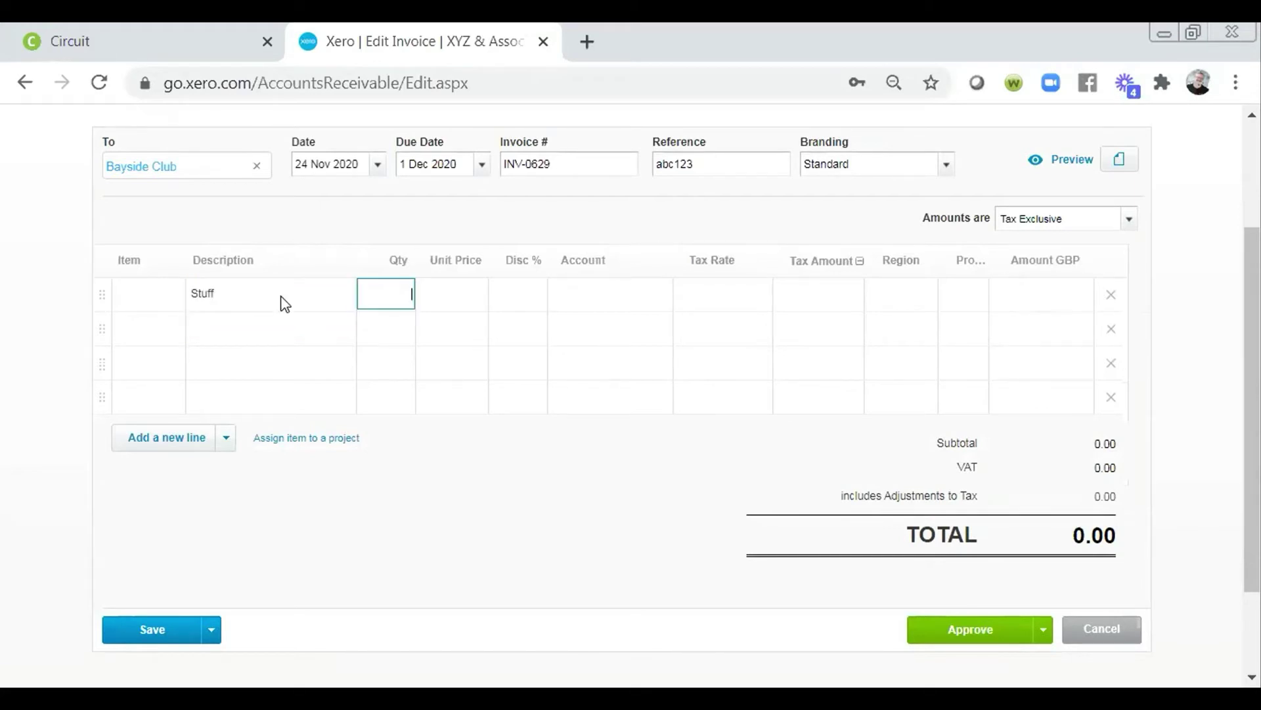
pyautogui.press('Tab')
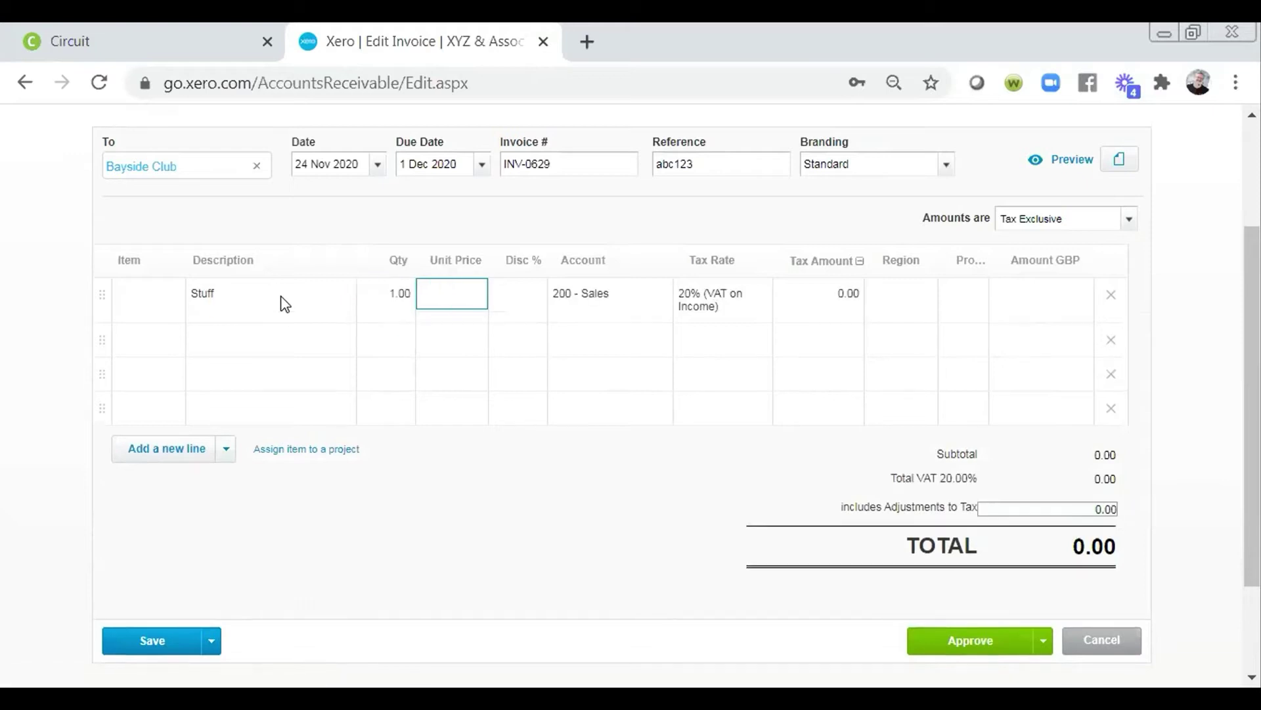
pyautogui.write('100')
pyautogui.press('Tab')
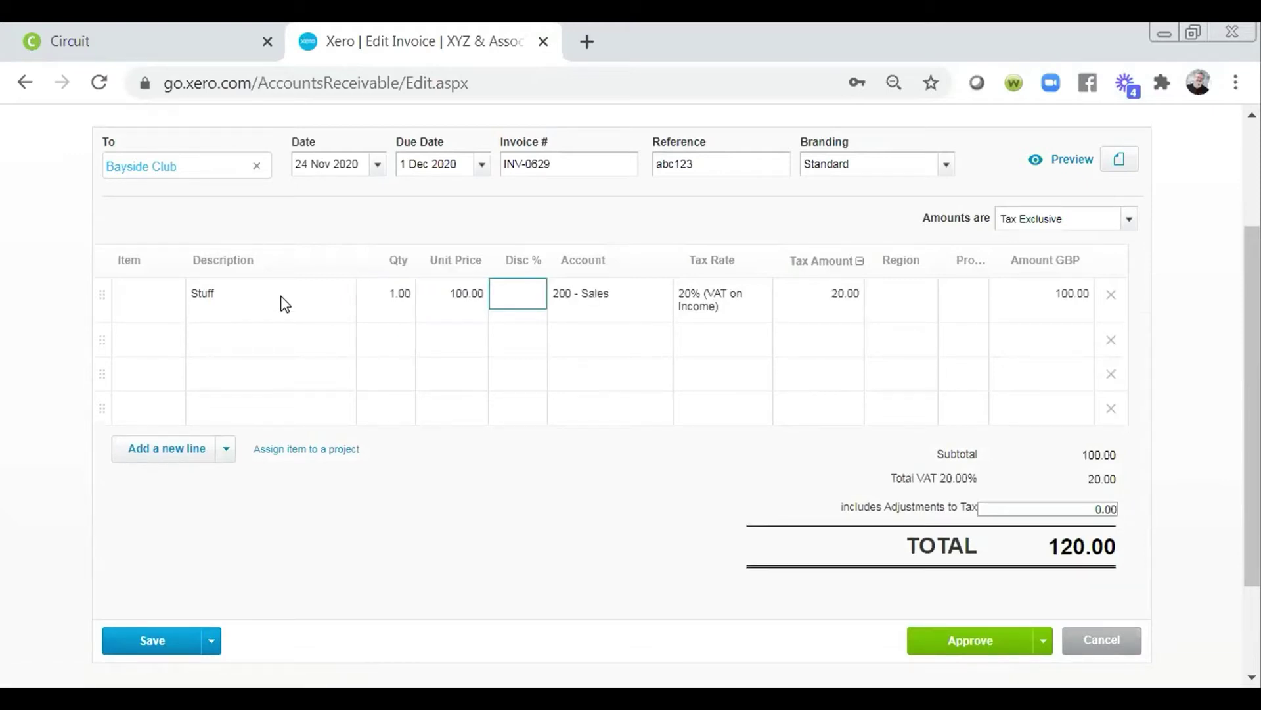
# Try a 10% discount on the line, remove it, and keep account 200 - Sales
pyautogui.write('10')
pyautogui.press('Tab')
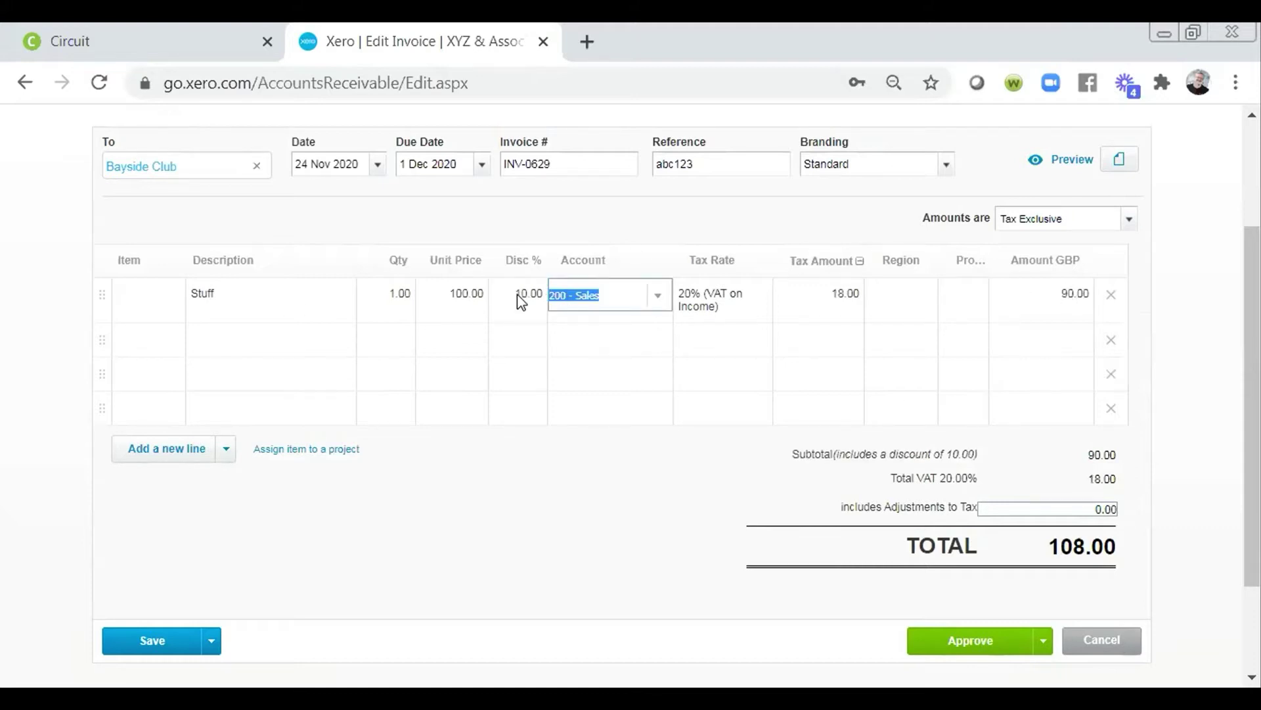
pyautogui.press('Tab')
pyautogui.press('Tab')
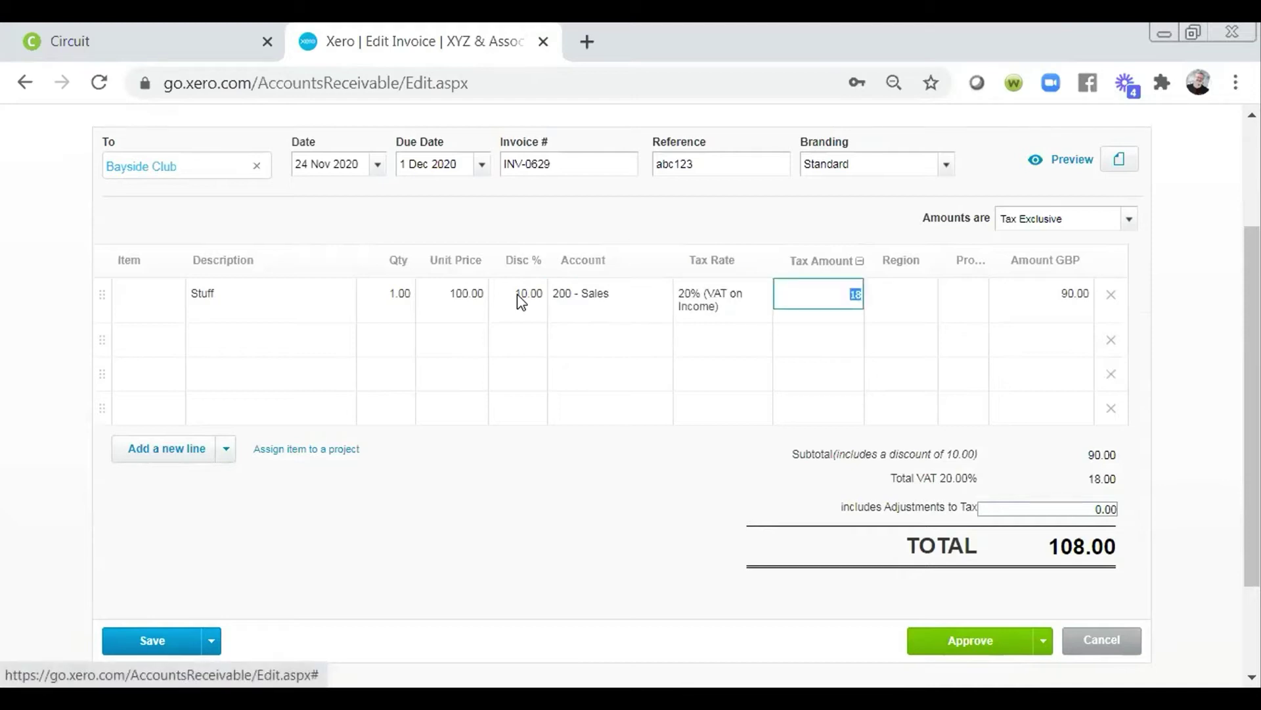
pyautogui.click(519, 293)
pyautogui.press('BackSpace')
pyautogui.press('Tab')
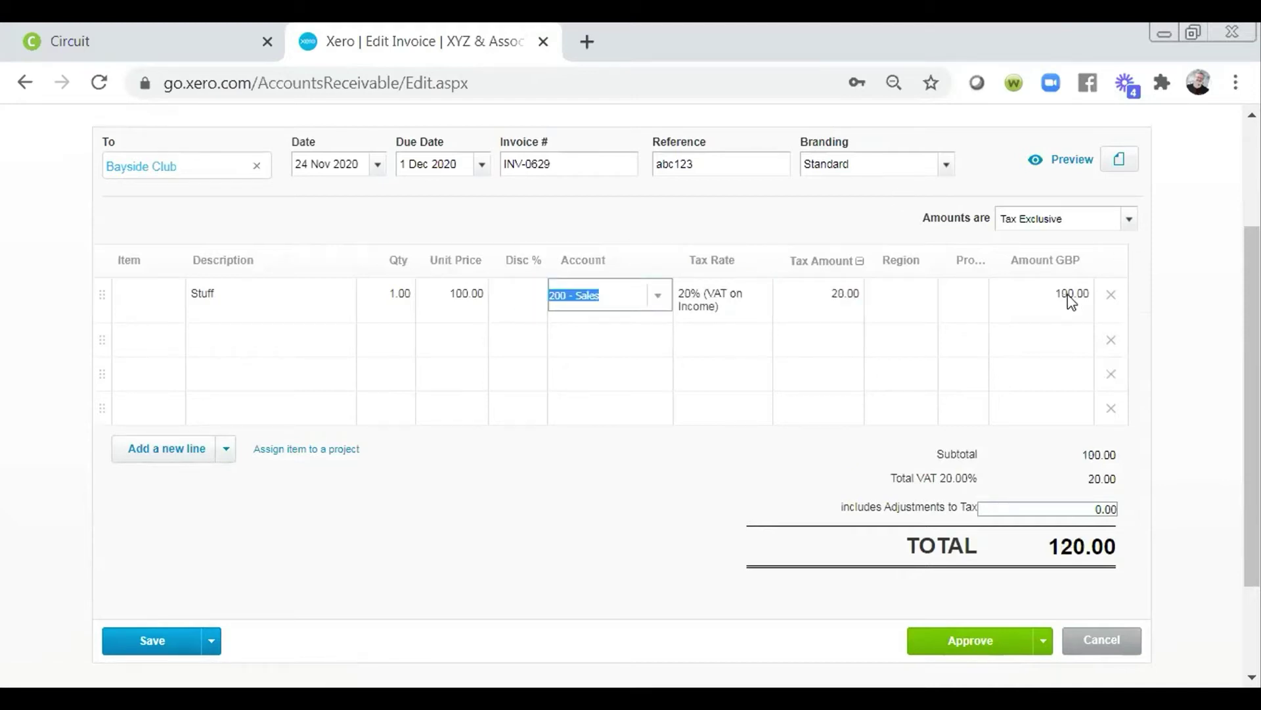
pyautogui.click(658, 299)
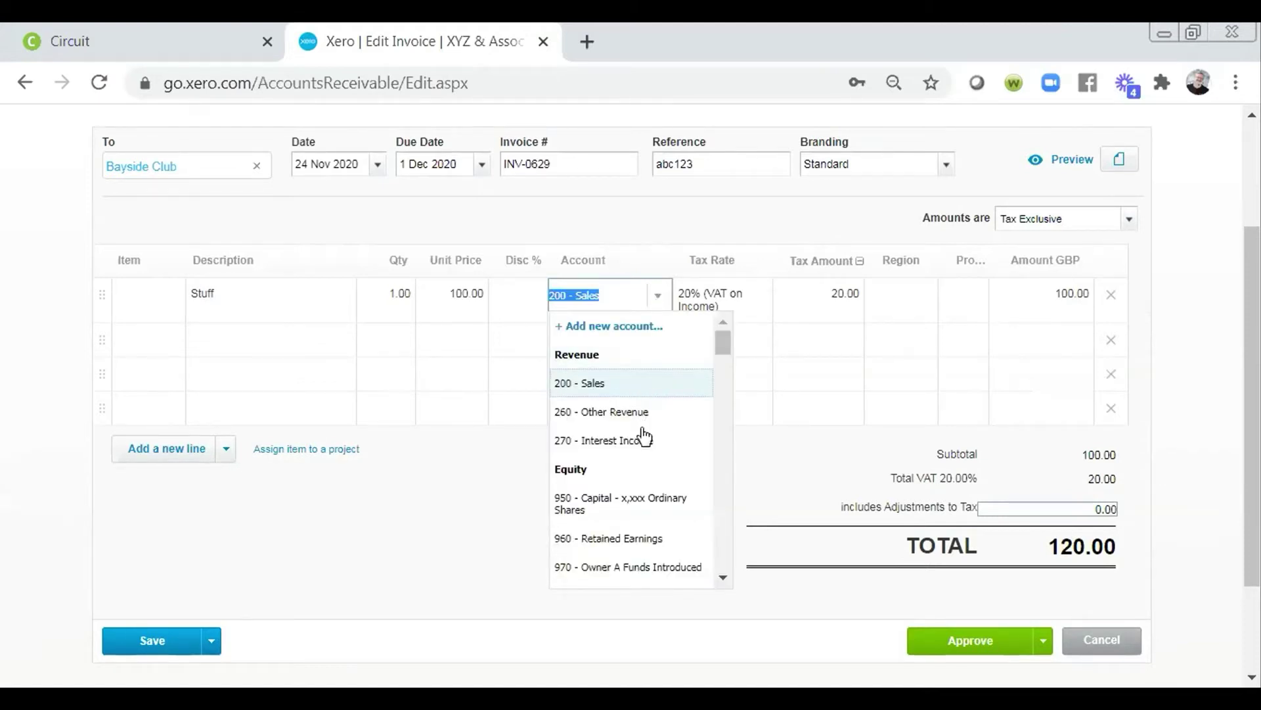
pyautogui.click(691, 219)
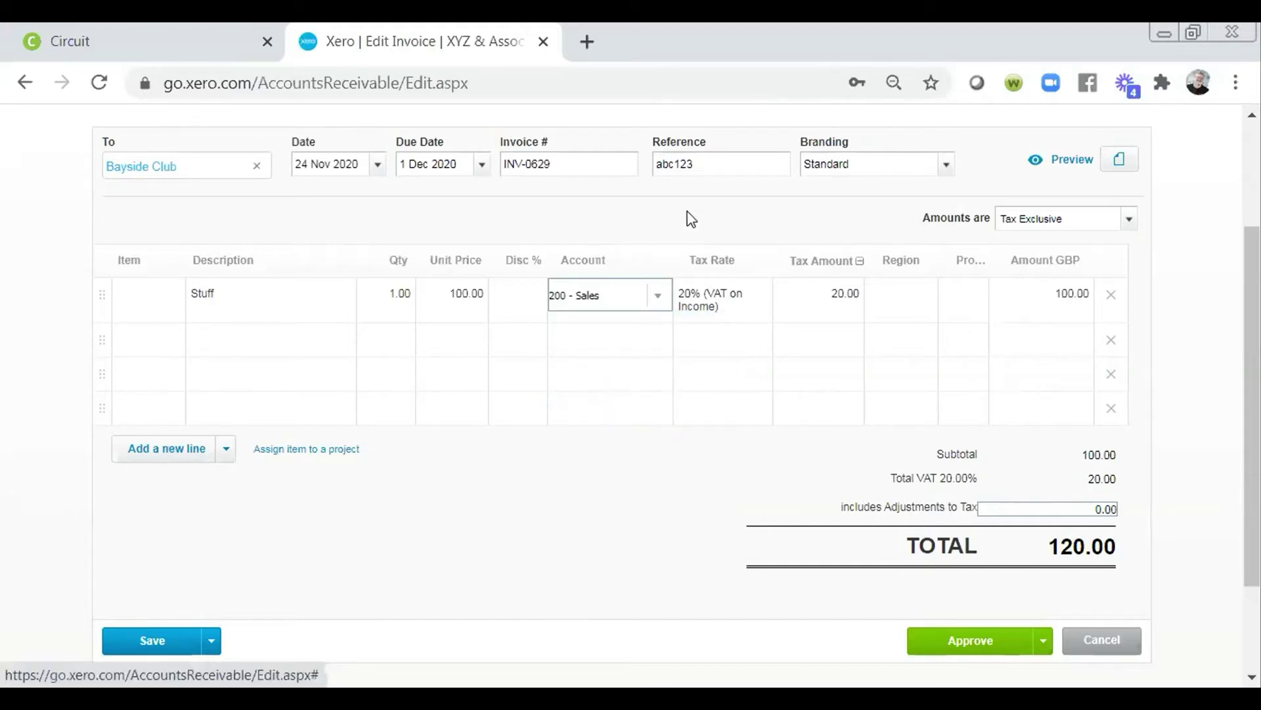
# Keep 200 - Sales on the Stuff line and tag it to region 1
pyautogui.click(650, 303)
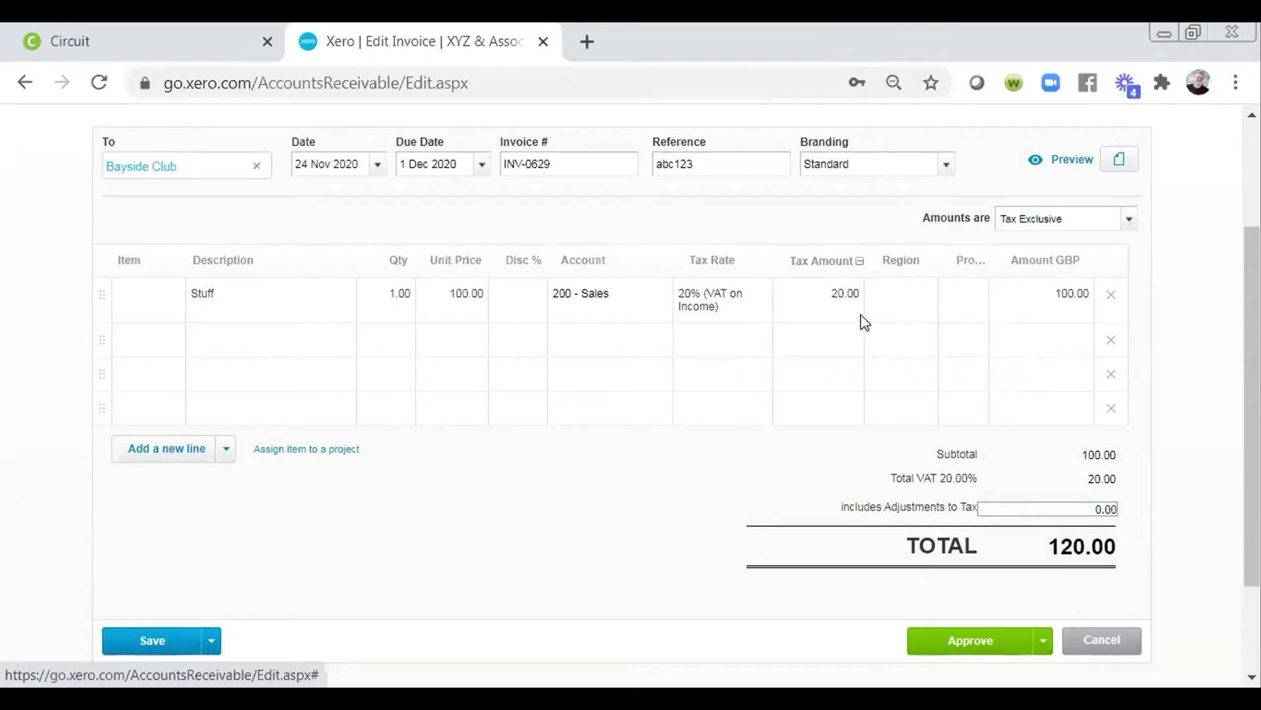
pyautogui.click(927, 299)
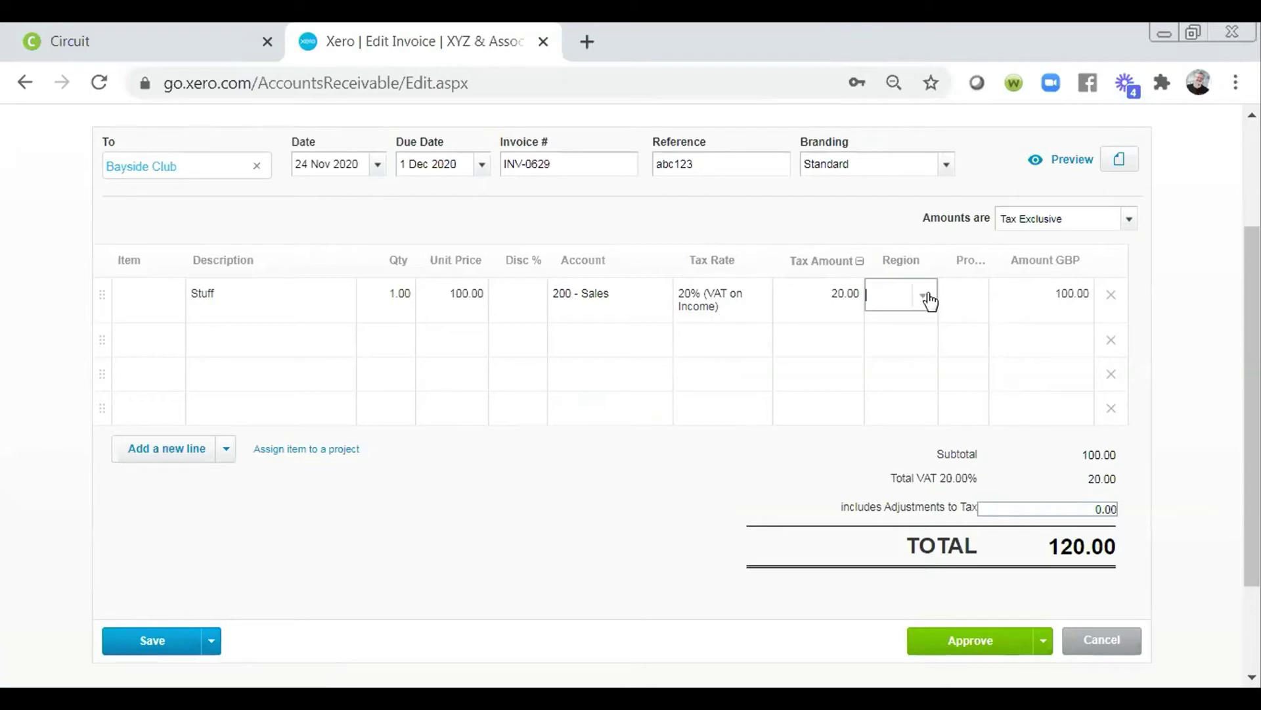
pyautogui.click(926, 297)
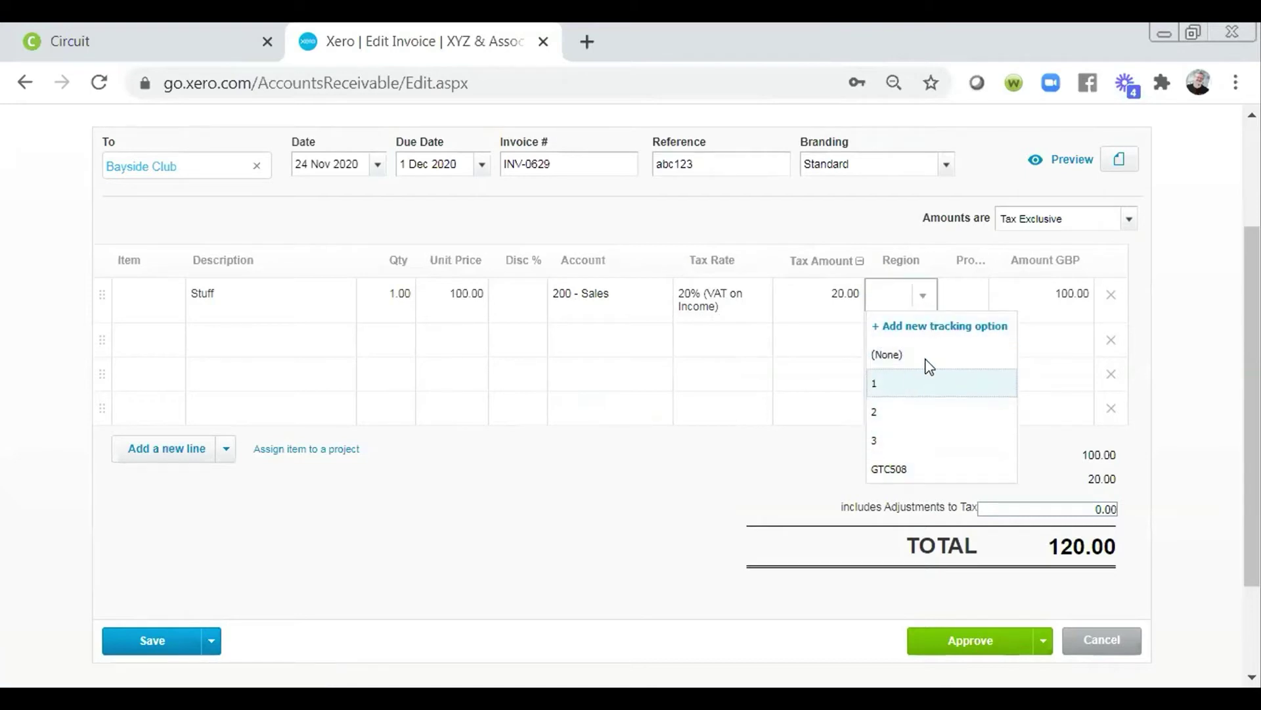
pyautogui.click(1226, 263)
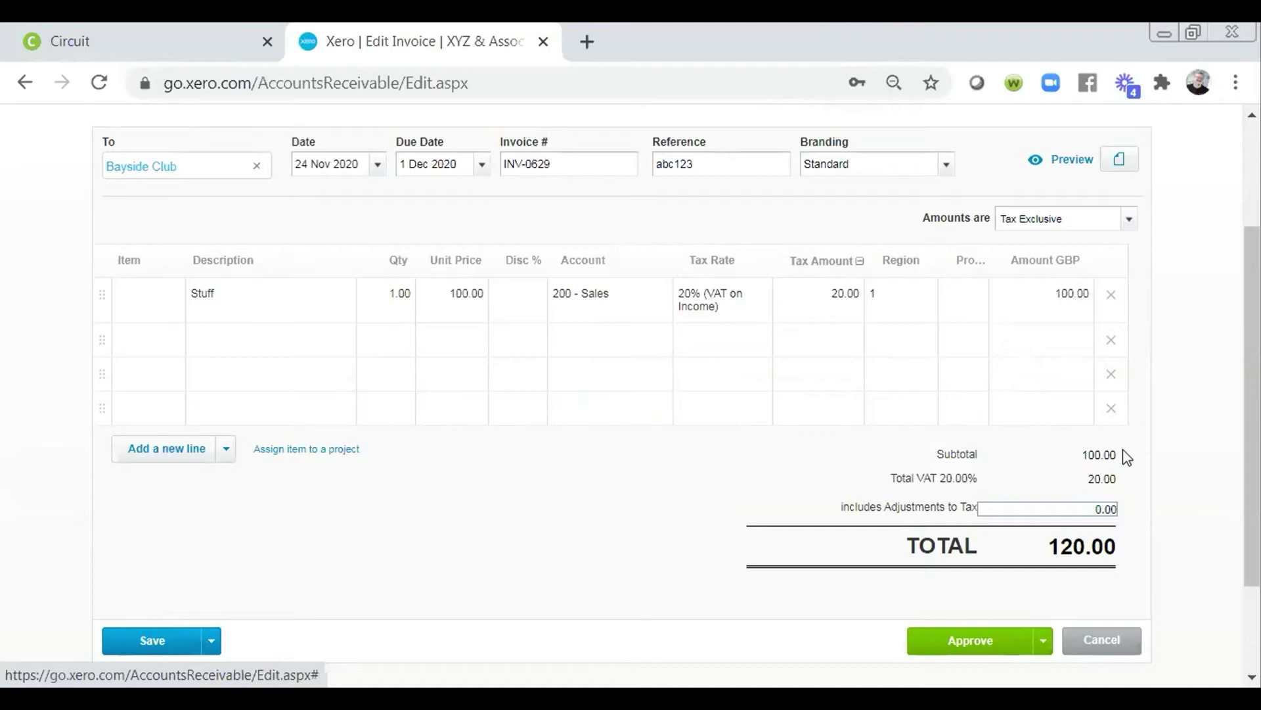
# Switch amounts to Tax Inclusive, then back to Tax Exclusive
pyautogui.click(1126, 229)
pyautogui.click(1072, 274)
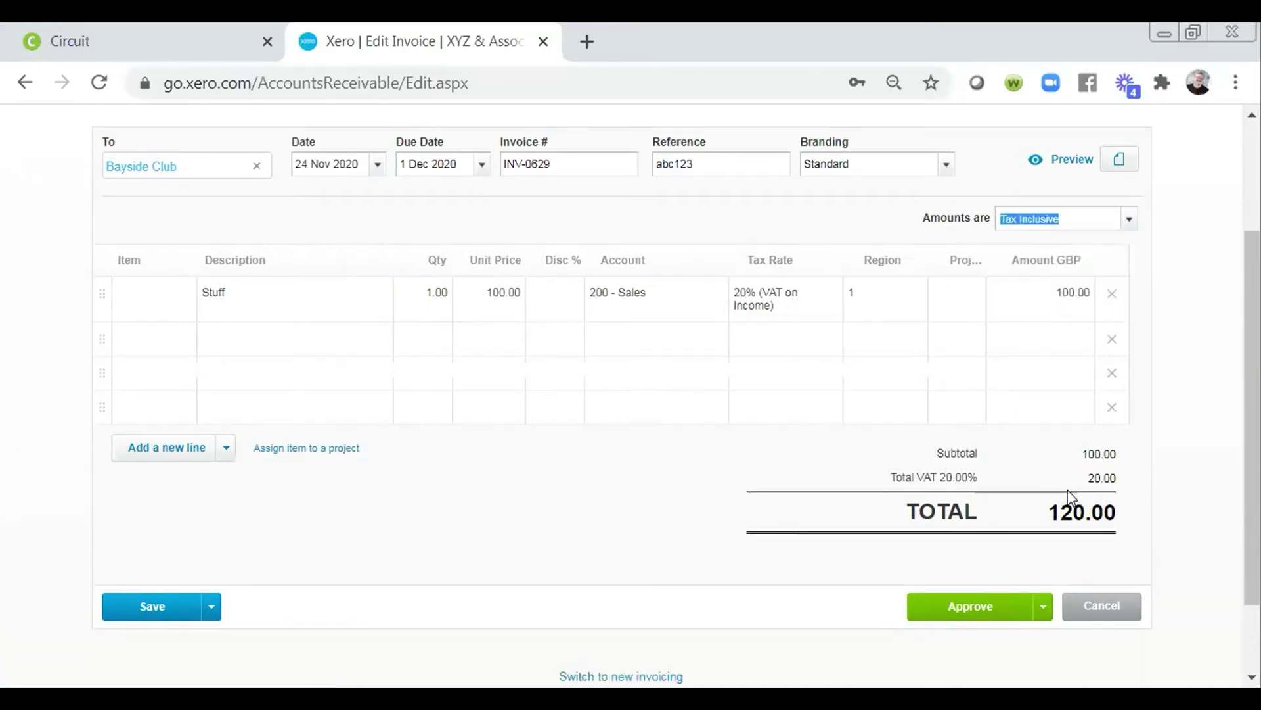
pyautogui.click(1130, 222)
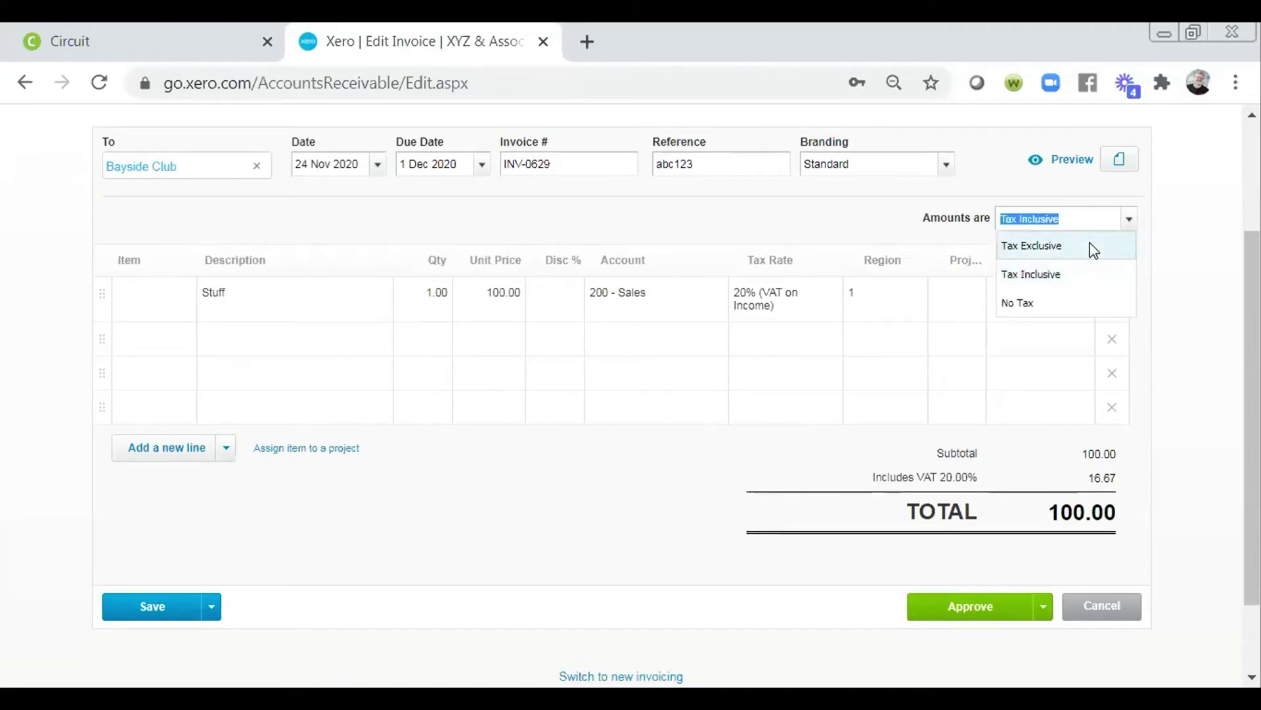
pyautogui.click(1092, 248)
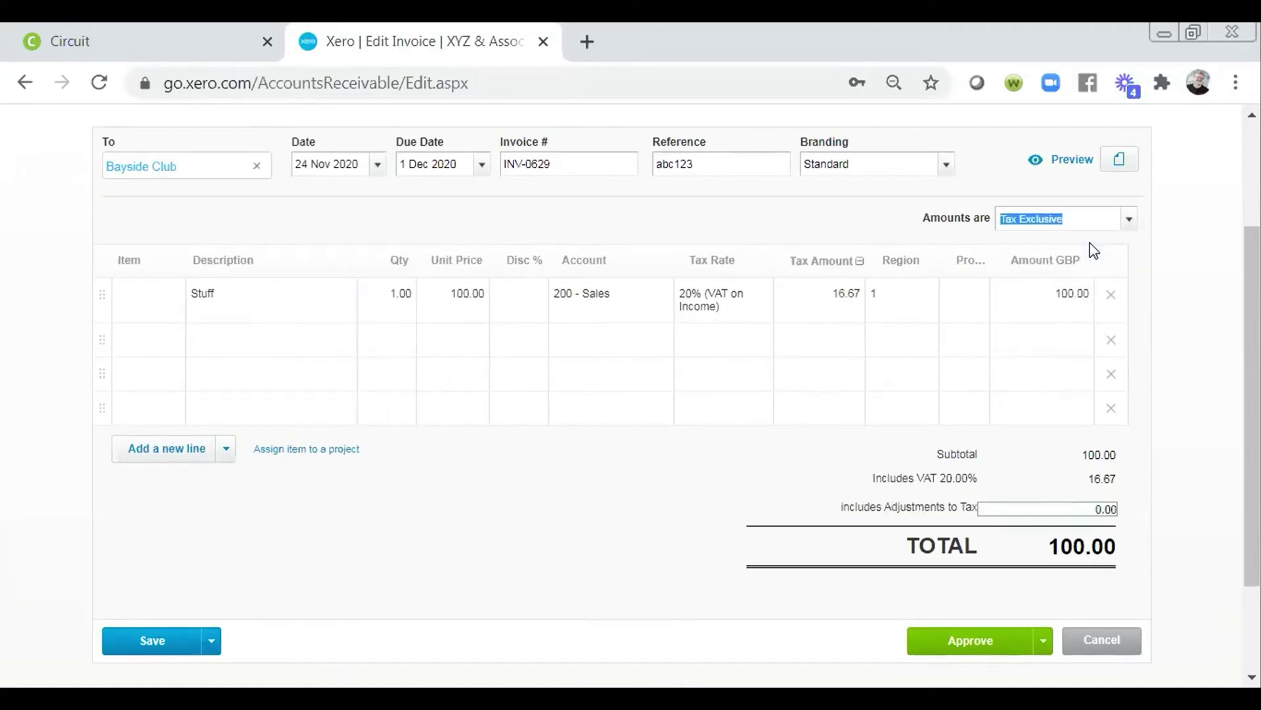
# Add a second line reading Message and drag it above the Stuff line
pyautogui.click(290, 345)
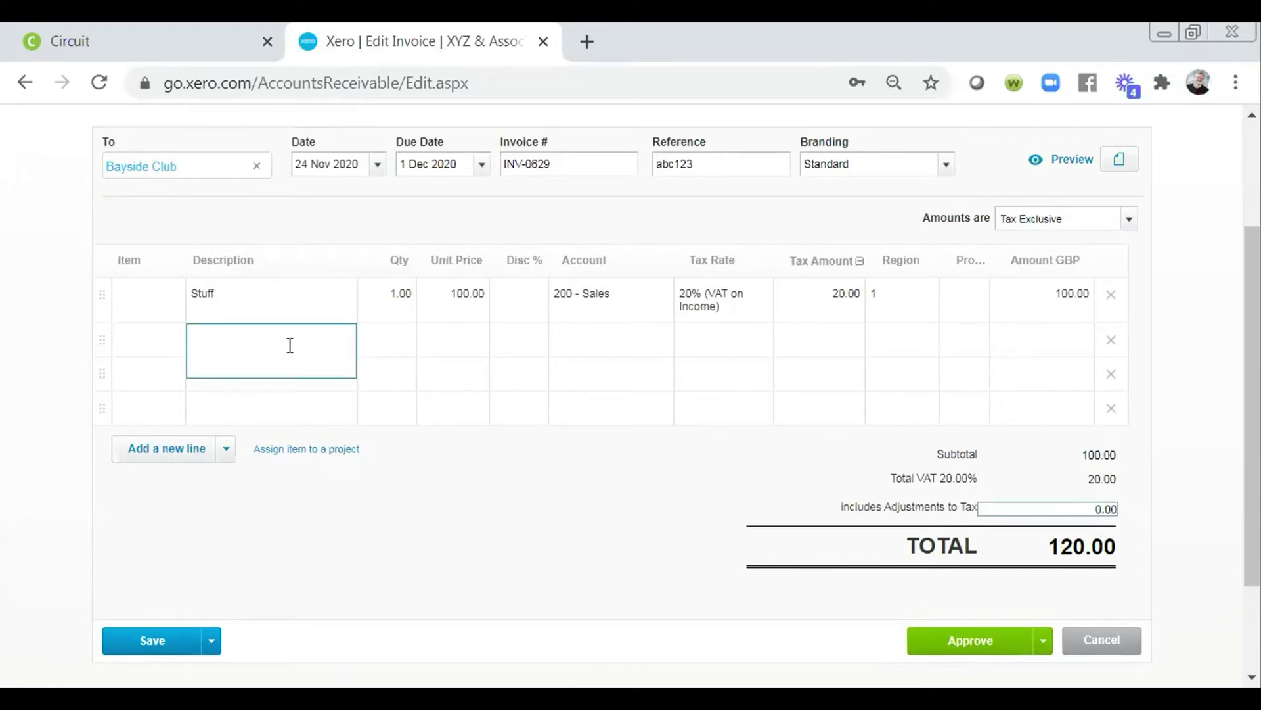
pyautogui.write('Message')
pyautogui.click(305, 209)
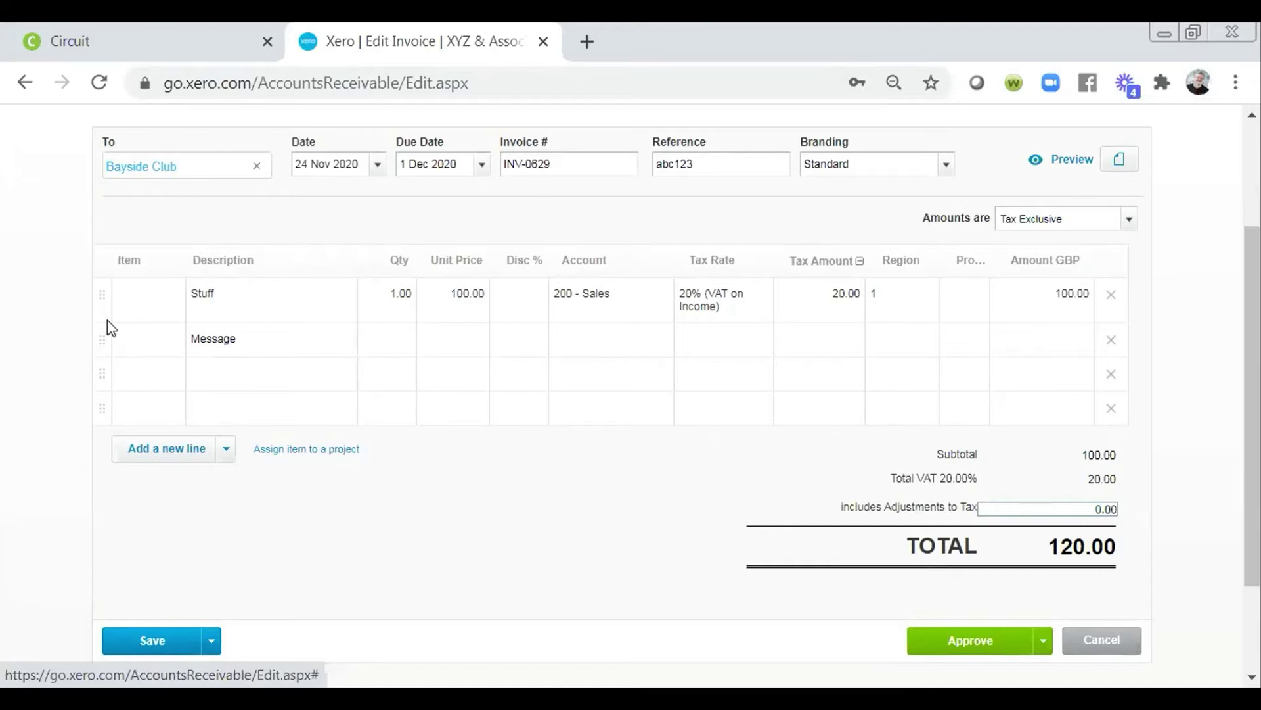
pyautogui.moveTo(108, 322); pyautogui.dragTo(104, 289)
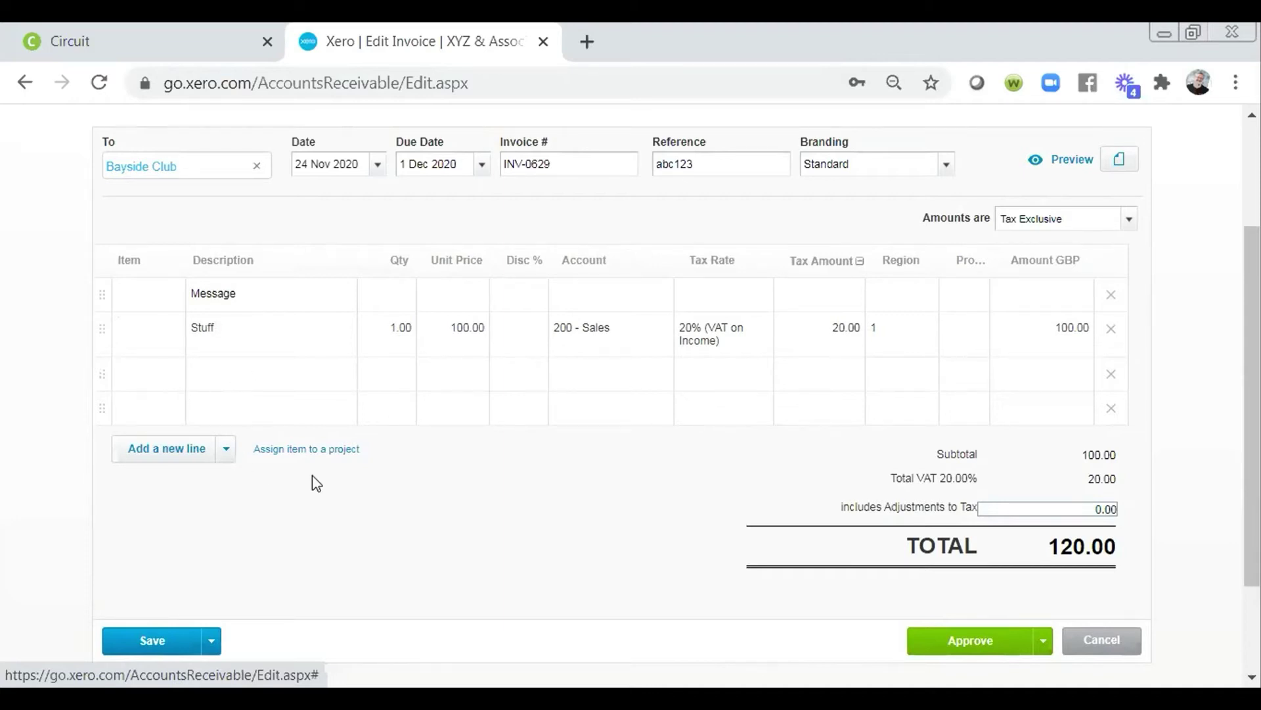
pyautogui.click(228, 450)
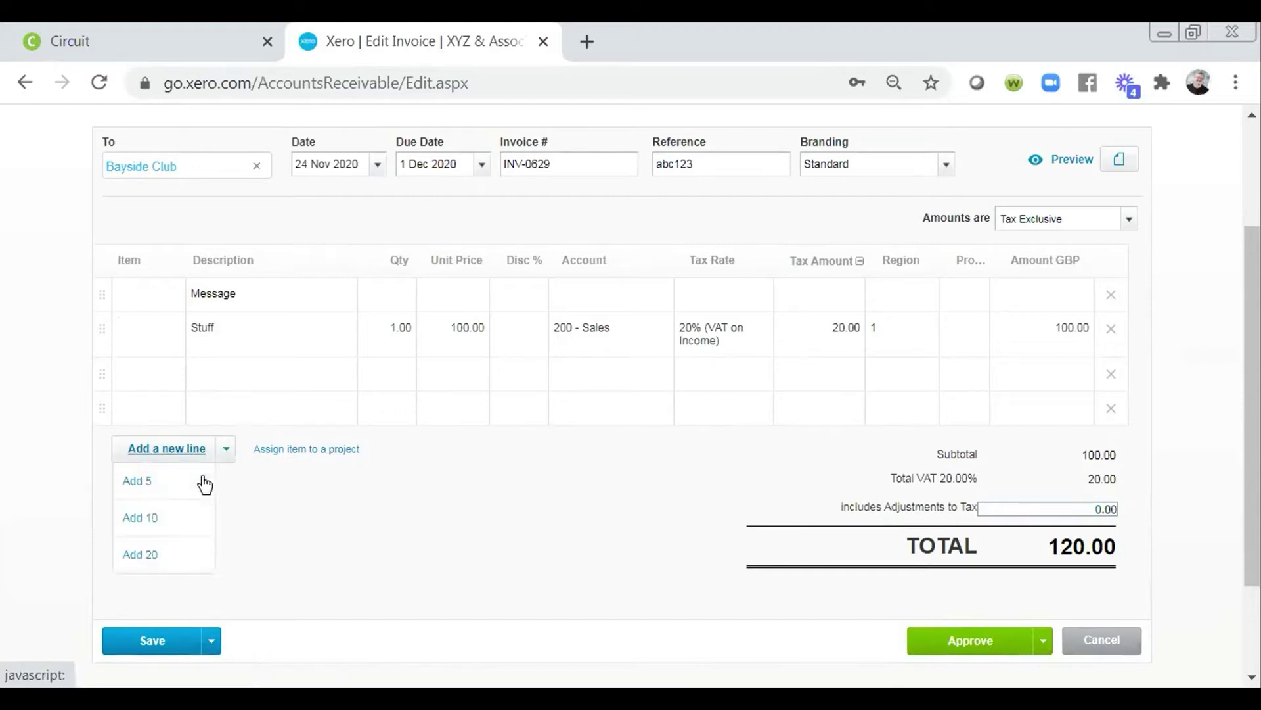
pyautogui.click(440, 500)
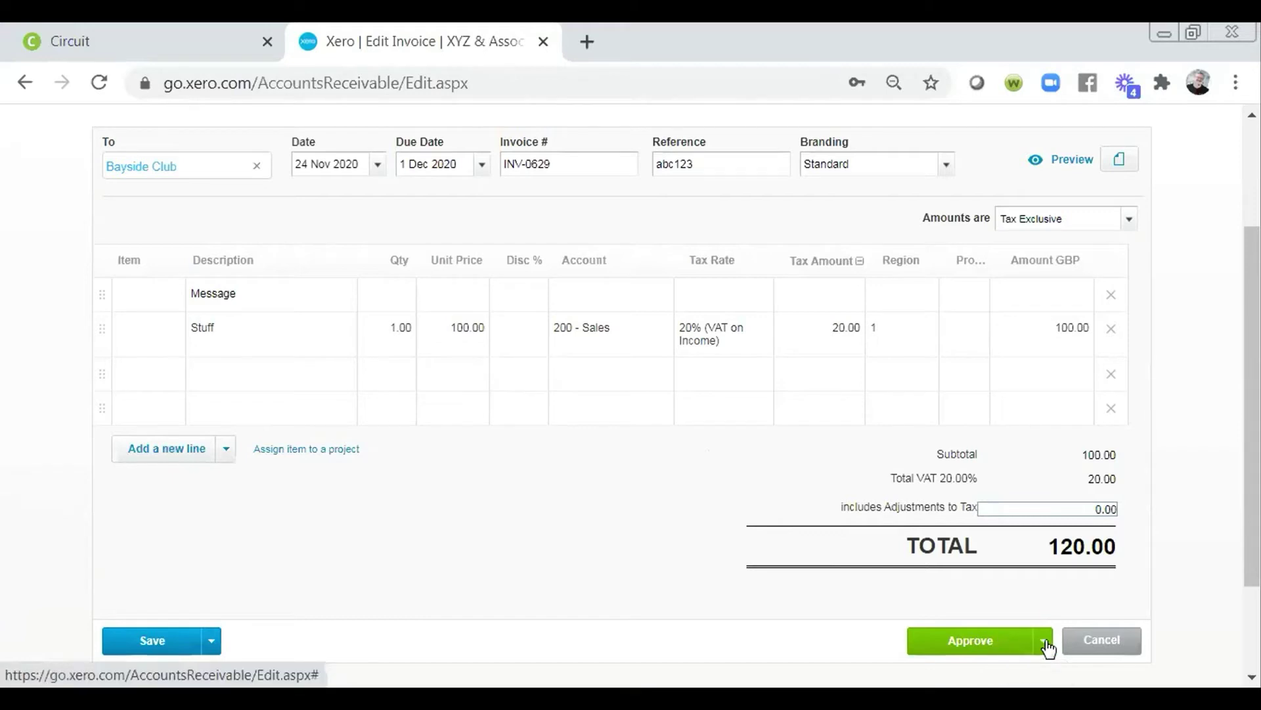
# Approve invoice INV-0629 from the approval options
pyautogui.click(1046, 646)
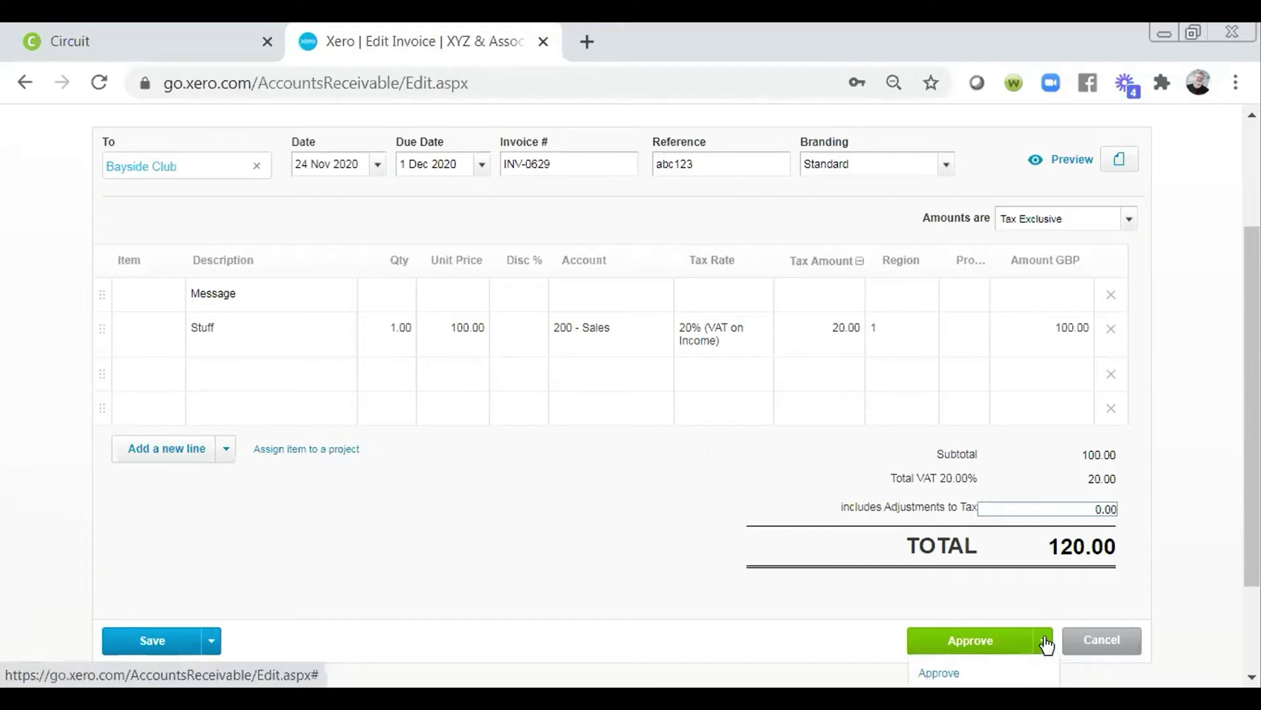
pyautogui.scroll(-2, 1051, 624)
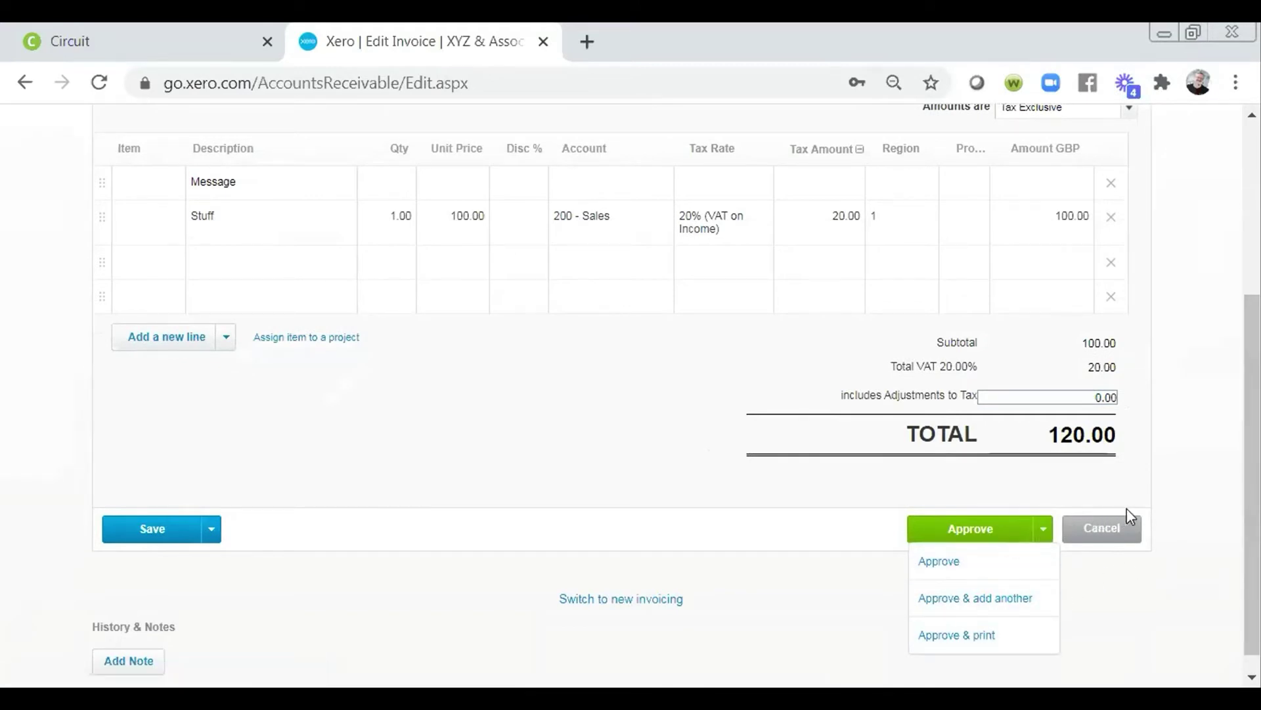
pyautogui.scroll(1, 1252, 459)
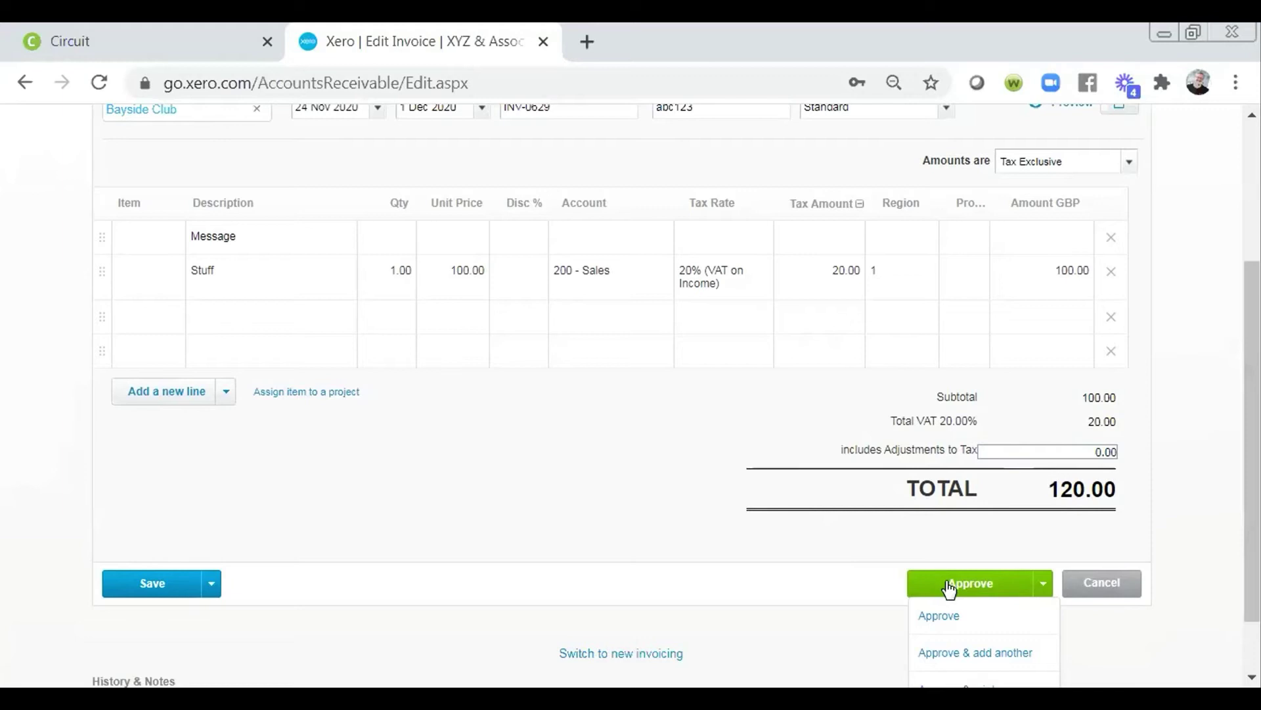
pyautogui.click(936, 615)
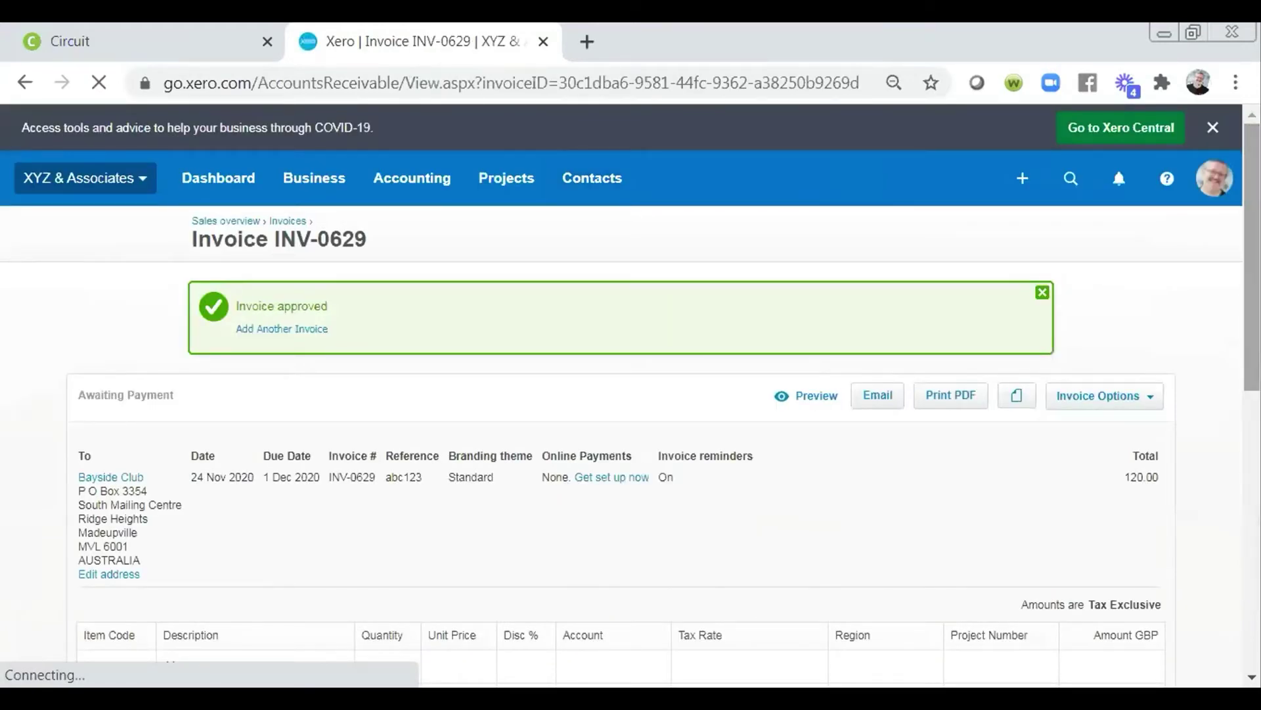
pyautogui.scroll(-2, 631, 394)
pyautogui.scroll(-8, 413, 540)
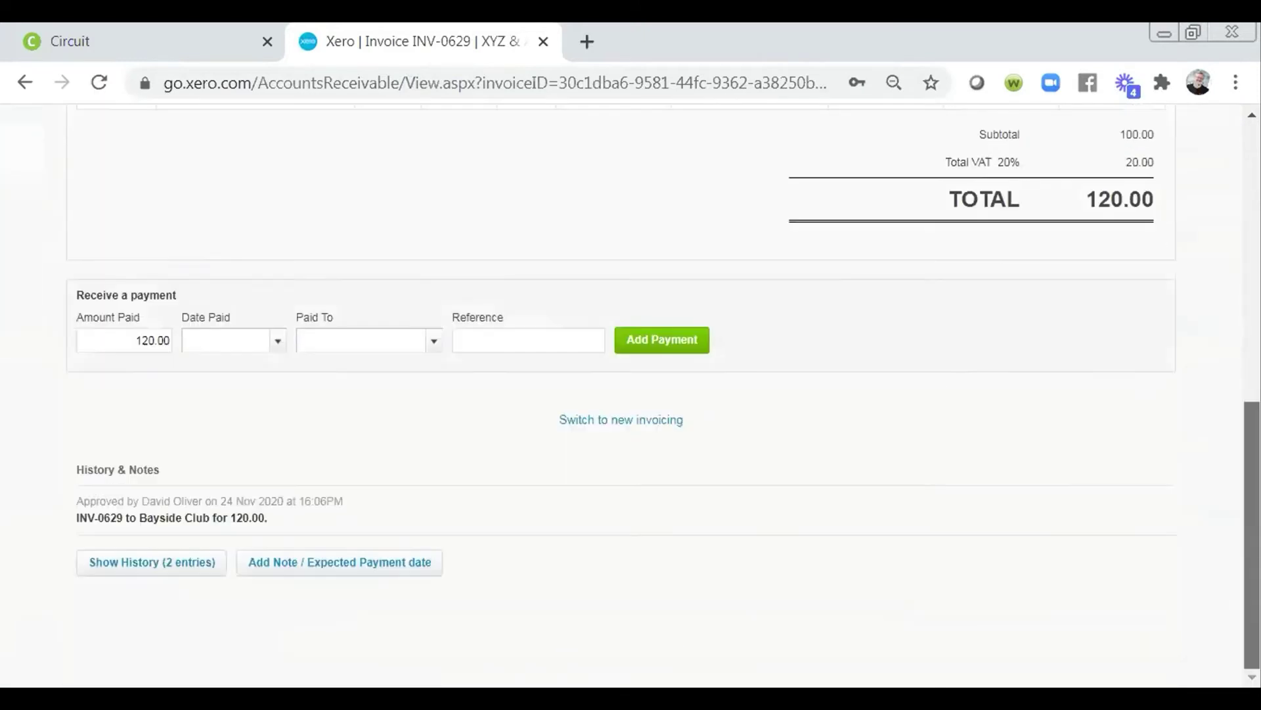
pyautogui.click(155, 545)
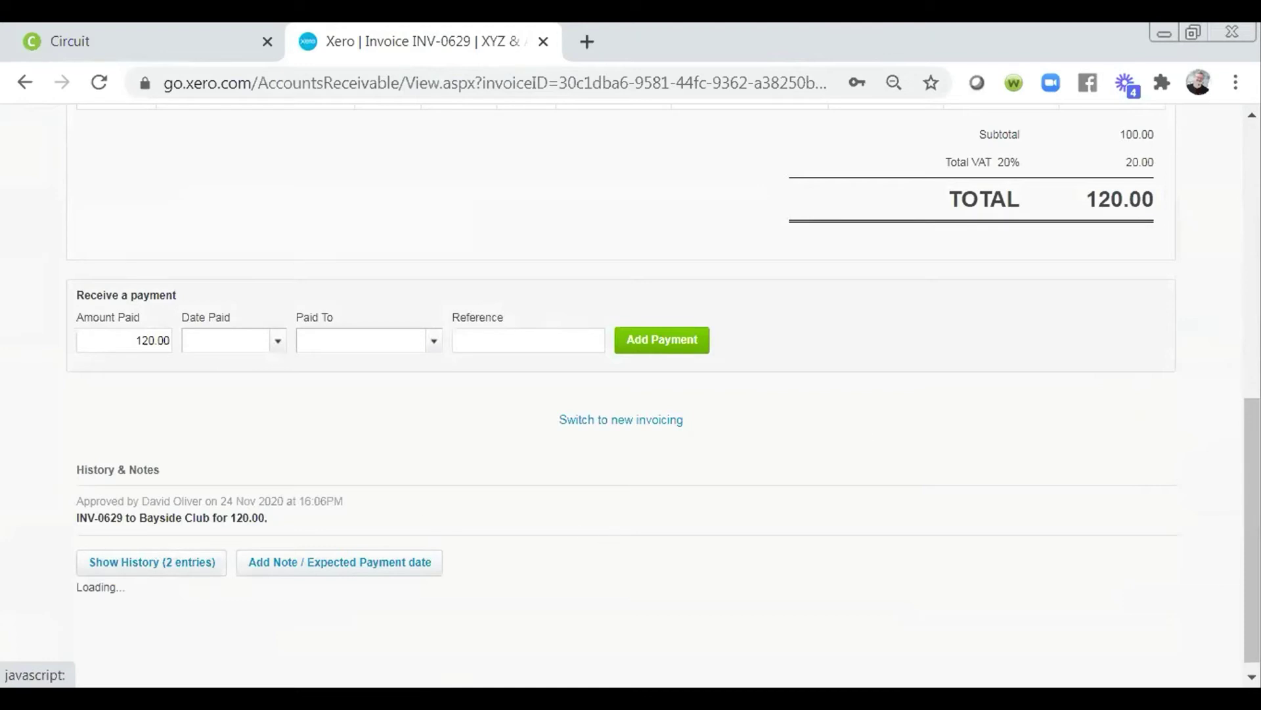
pyautogui.scroll(-2, 621, 435)
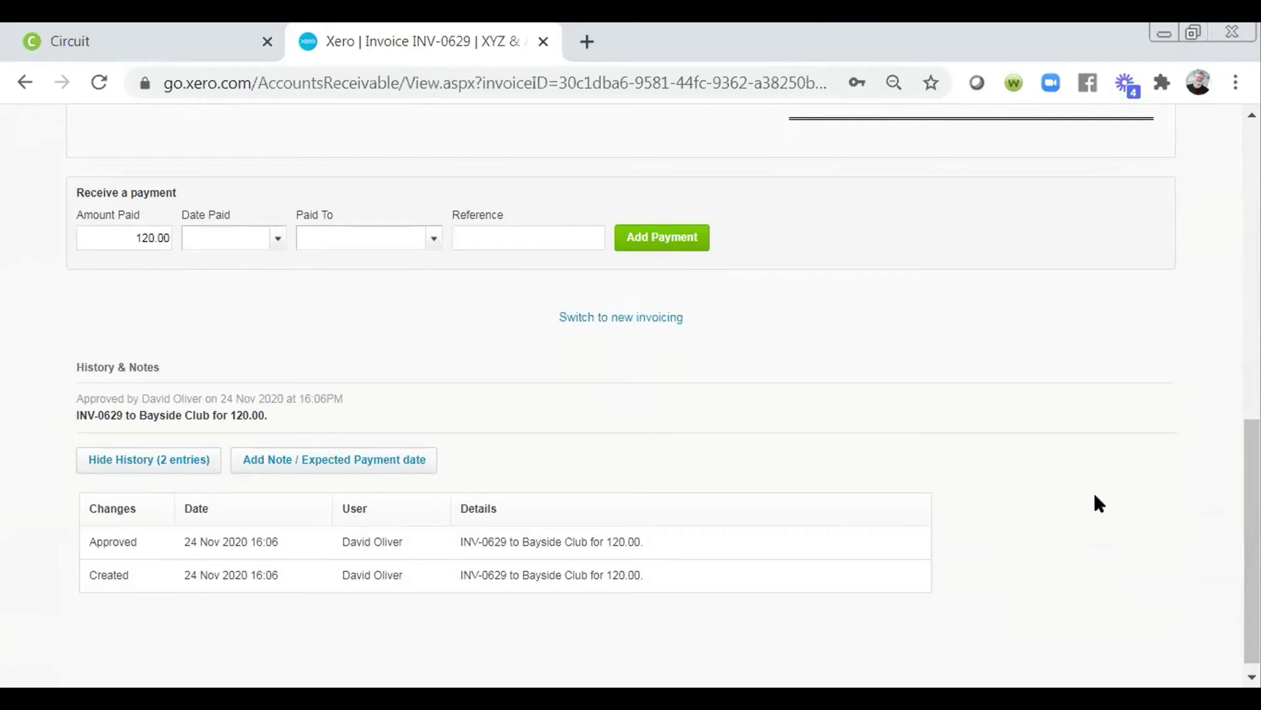
pyautogui.scroll(1, 1172, 506)
pyautogui.scroll(10, 1201, 275)
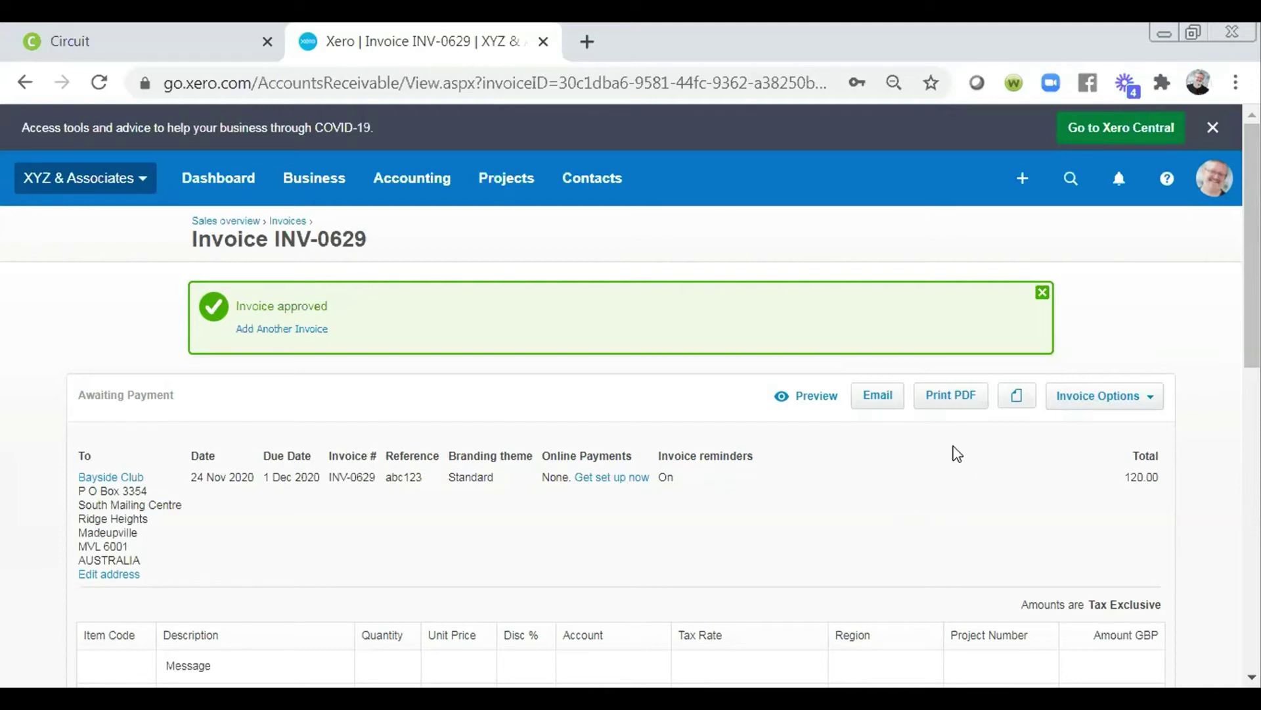
# Print INV-0629 to PDF marking it as sent, review the PDF, then close that tab
pyautogui.click(959, 398)
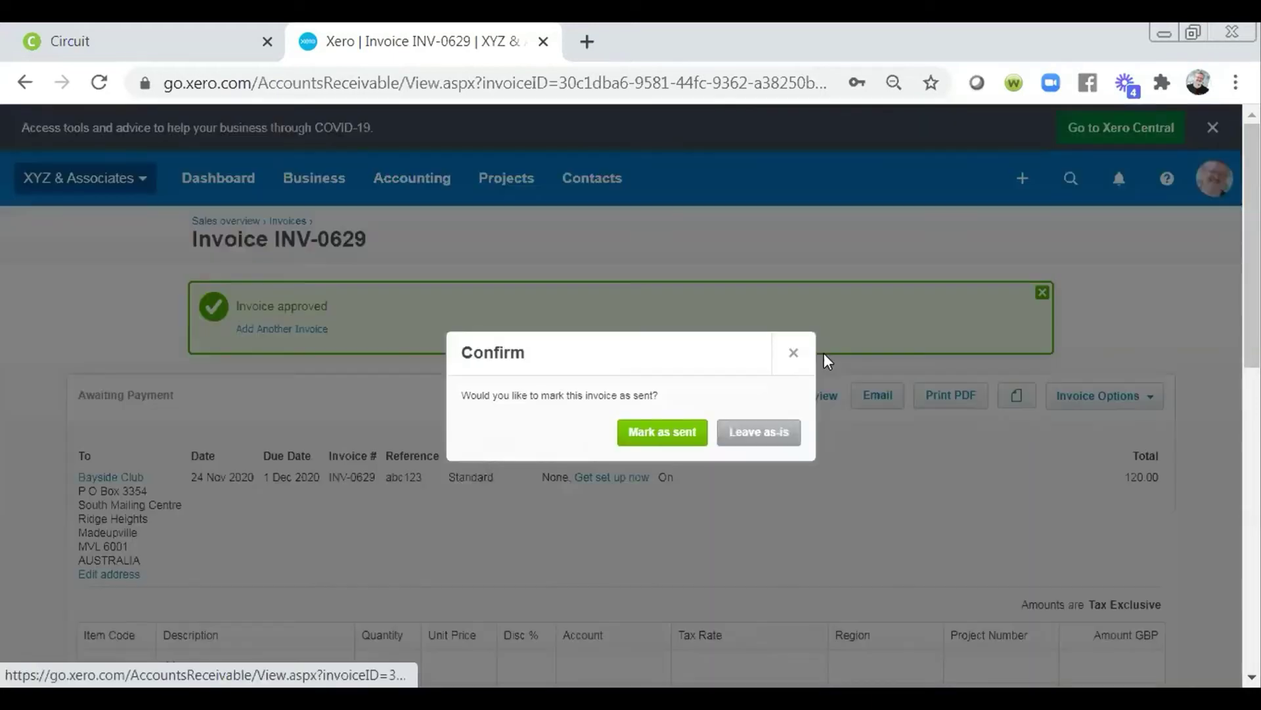
pyautogui.click(661, 437)
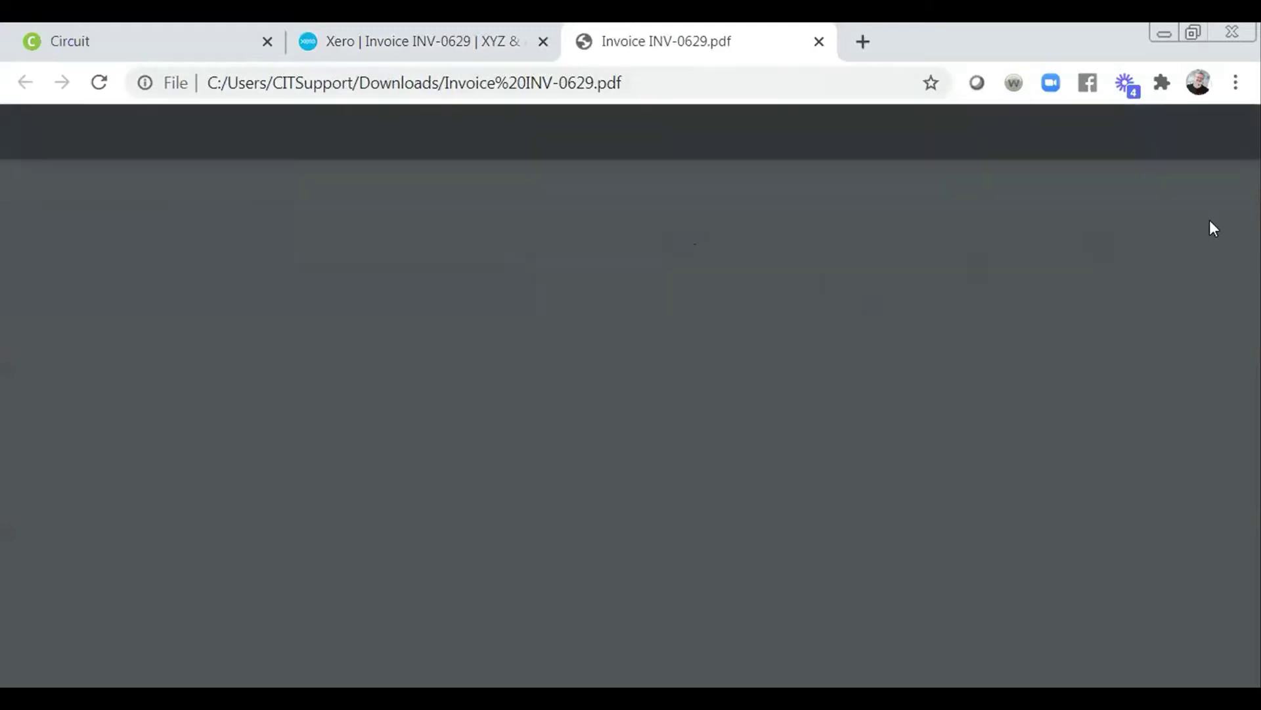
pyautogui.scroll(-7, 621, 427)
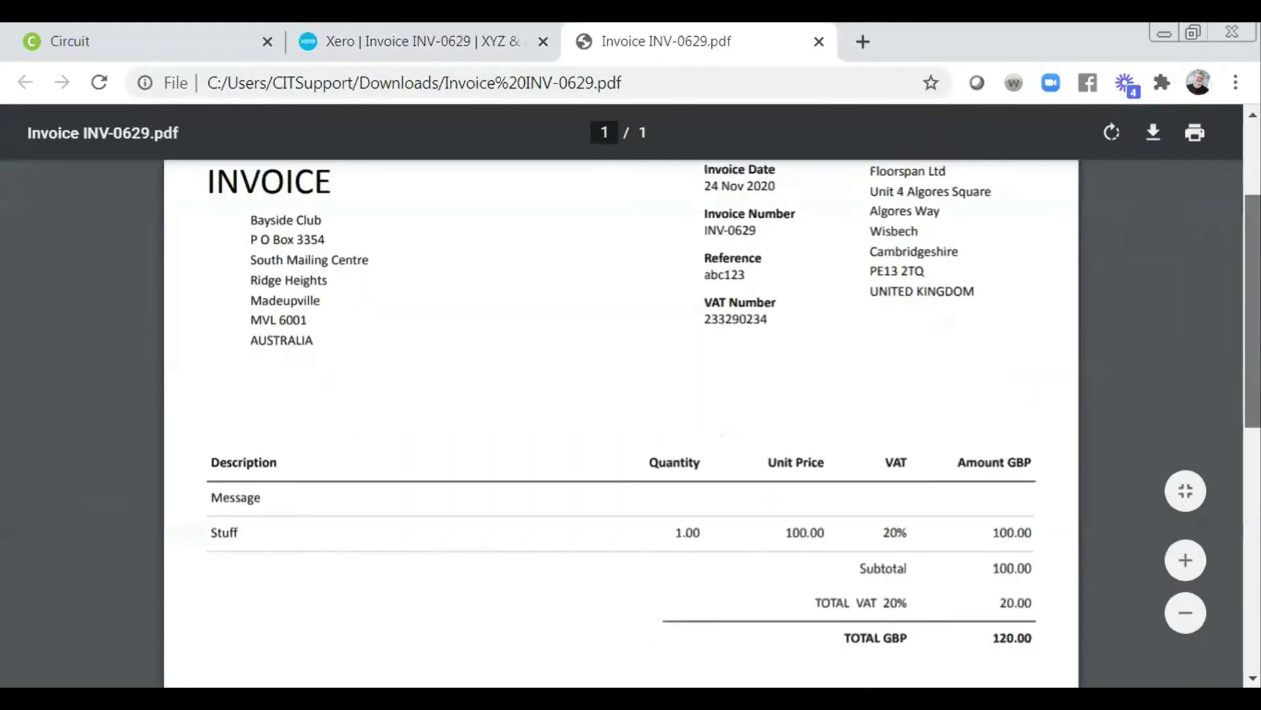
pyautogui.scroll(-4, 621, 427)
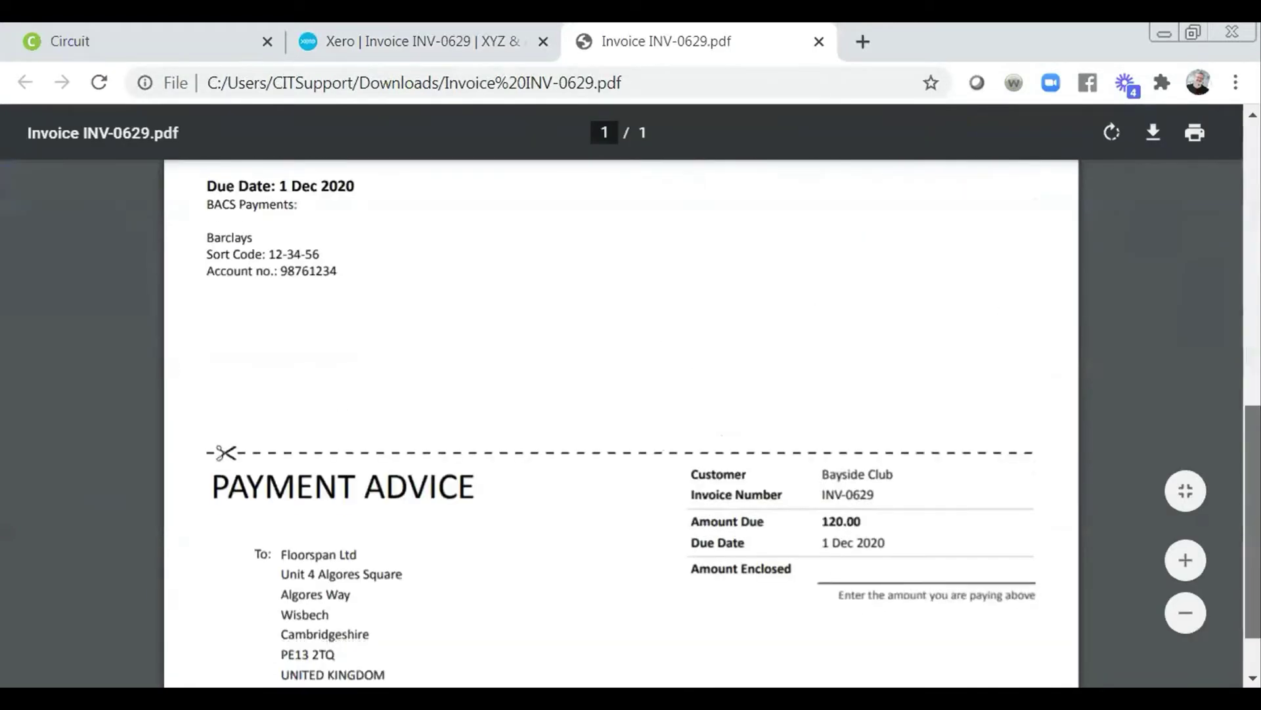
pyautogui.scroll(11, 621, 427)
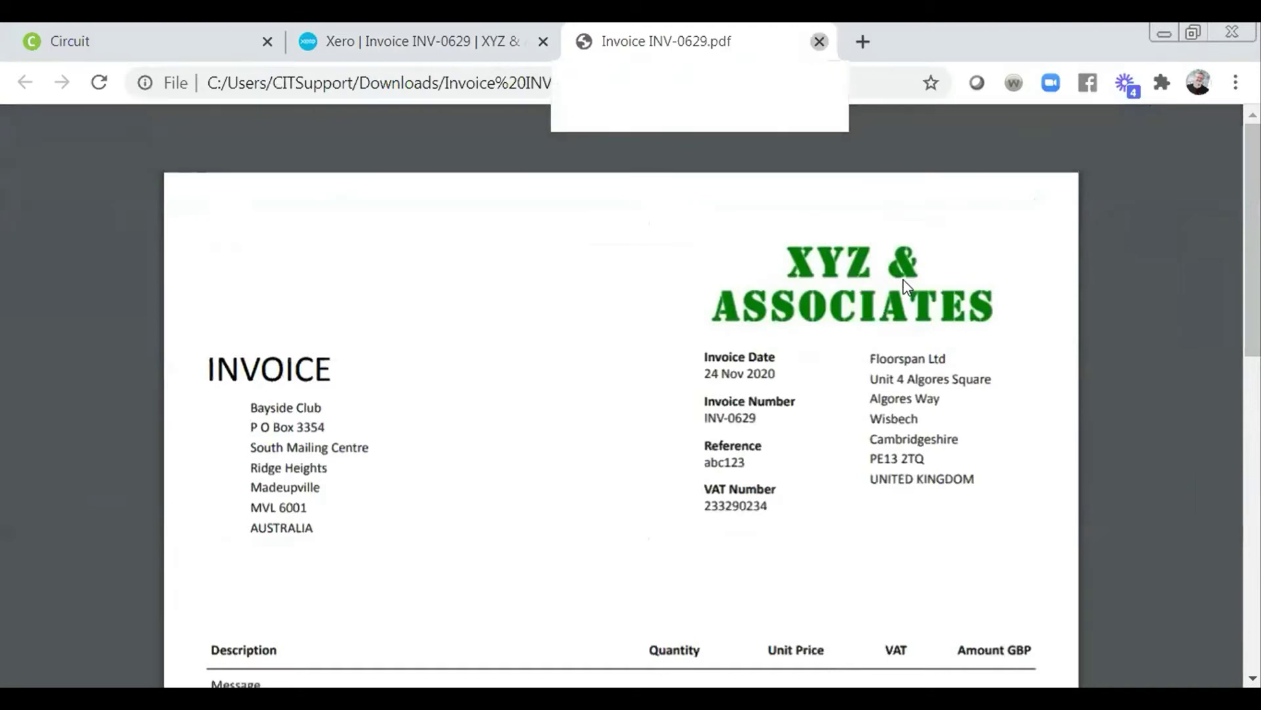
pyautogui.hotkey('ctrl', 'w')
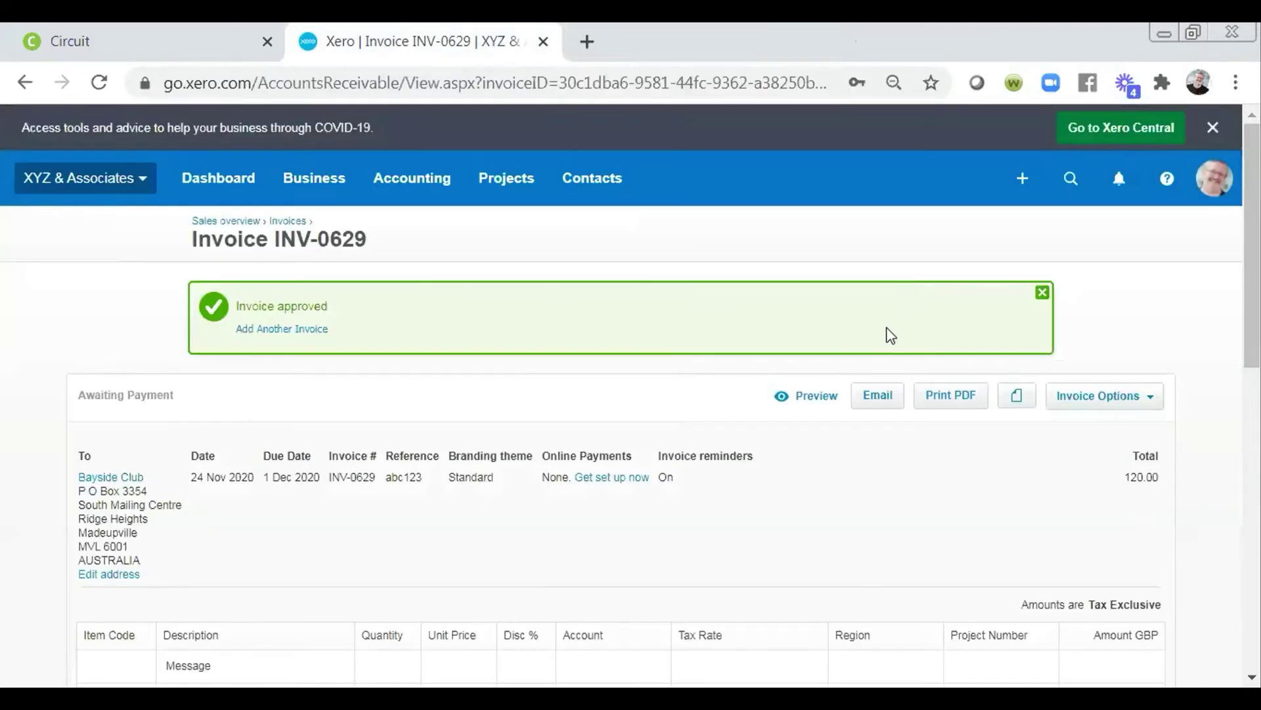
pyautogui.click(881, 398)
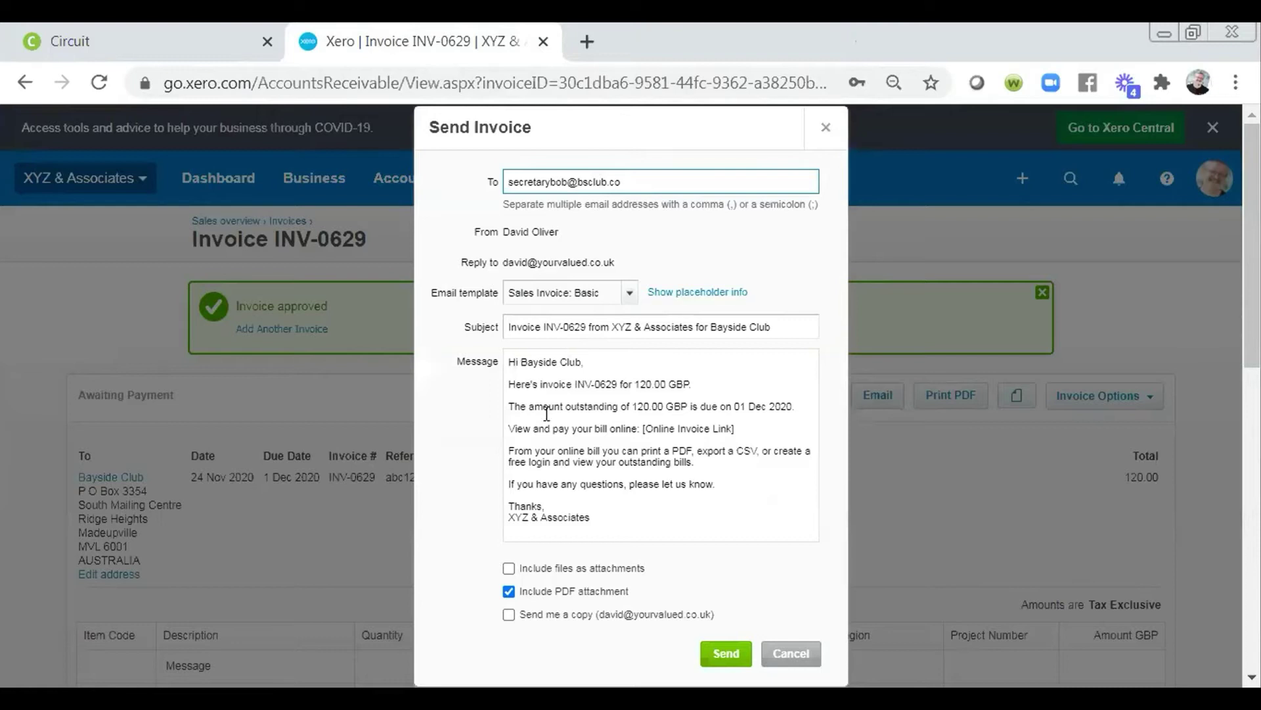
pyautogui.click(581, 361)
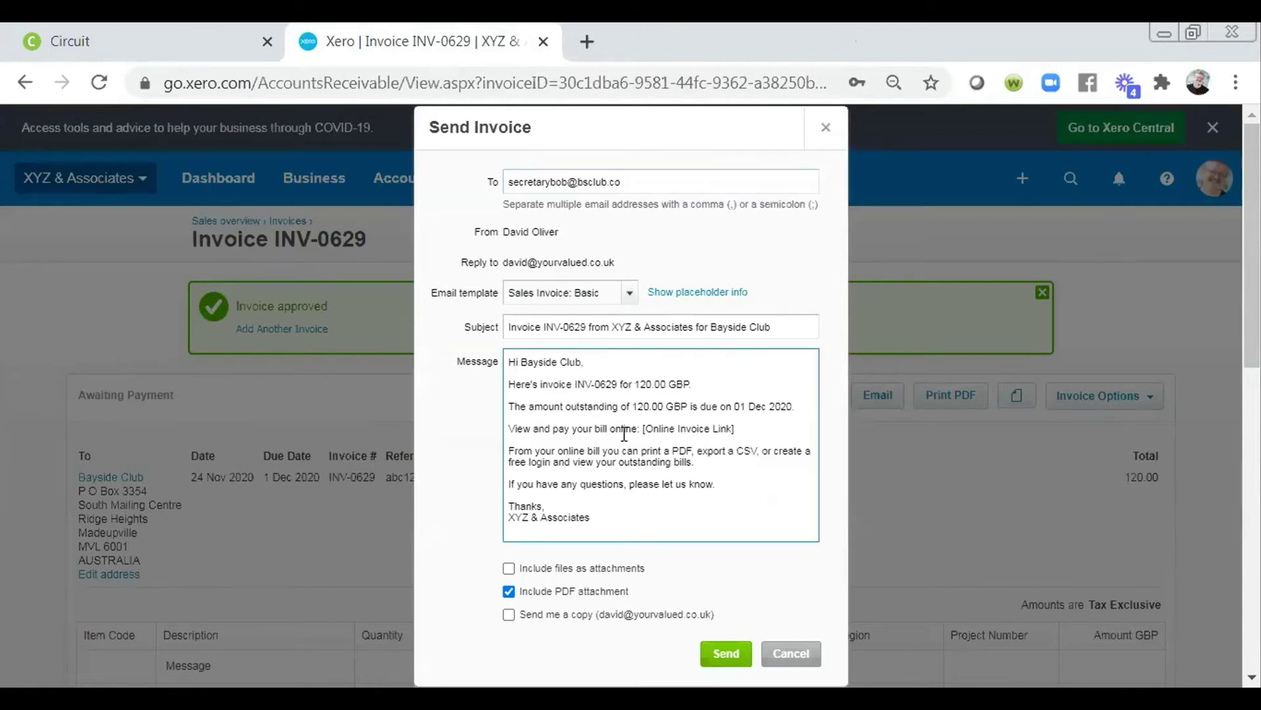
pyautogui.press('BackSpace')
pyautogui.press('BackSpace')
pyautogui.press('BackSpace')
pyautogui.press('BackSpace')
pyautogui.press('BackSpace')
pyautogui.press('BackSpace')
pyautogui.press('BackSpace')
pyautogui.press('BackSpace')
pyautogui.press('BackSpace')
pyautogui.press('BackSpace')
pyautogui.press('BackSpace')
pyautogui.press('BackSpace')
pyautogui.write('Bob')
pyautogui.click(574, 505)
pyautogui.press('Return')
pyautogui.write('David')
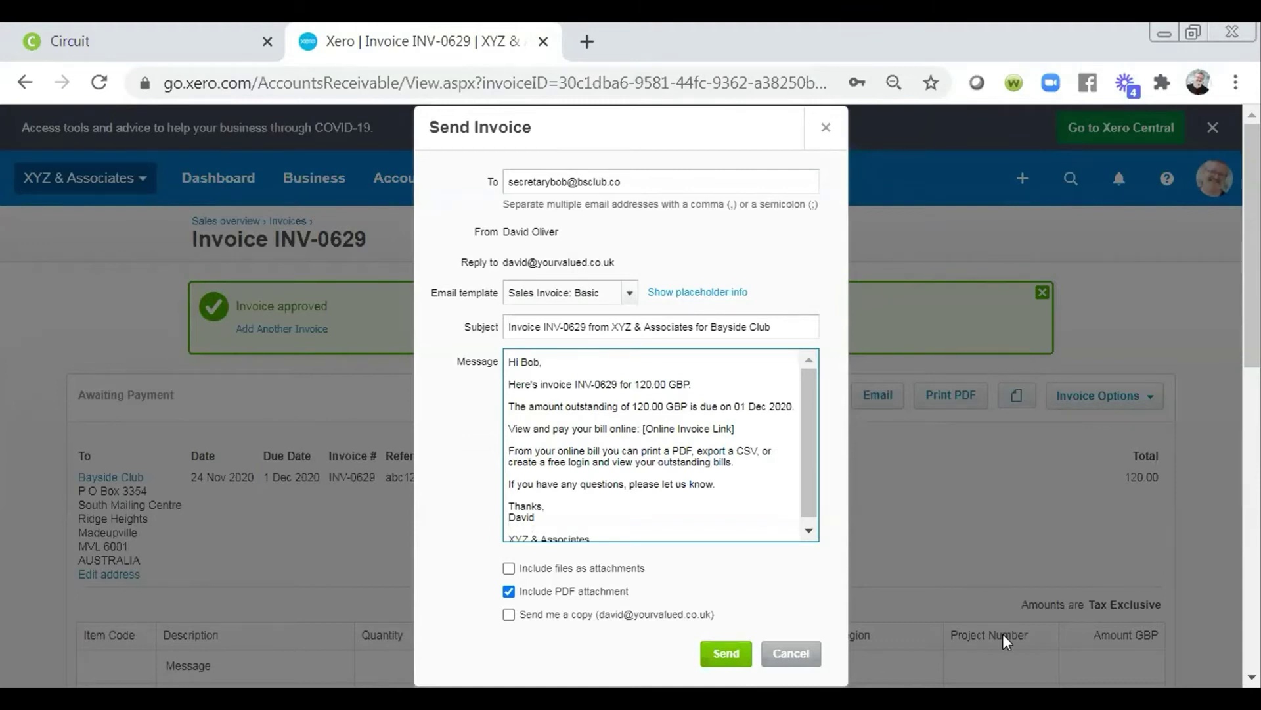
pyautogui.click(509, 569)
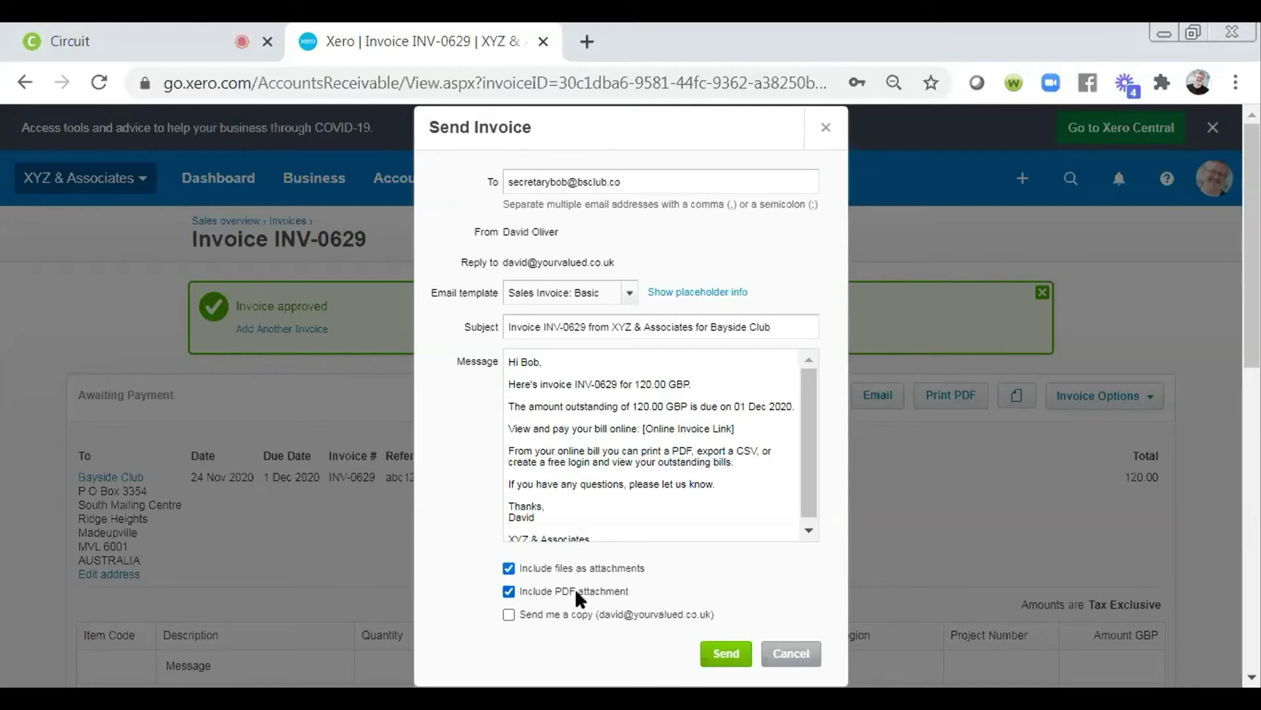
pyautogui.click(509, 615)
pyautogui.click(509, 593)
pyautogui.moveTo(744, 431); pyautogui.dragTo(641, 430)
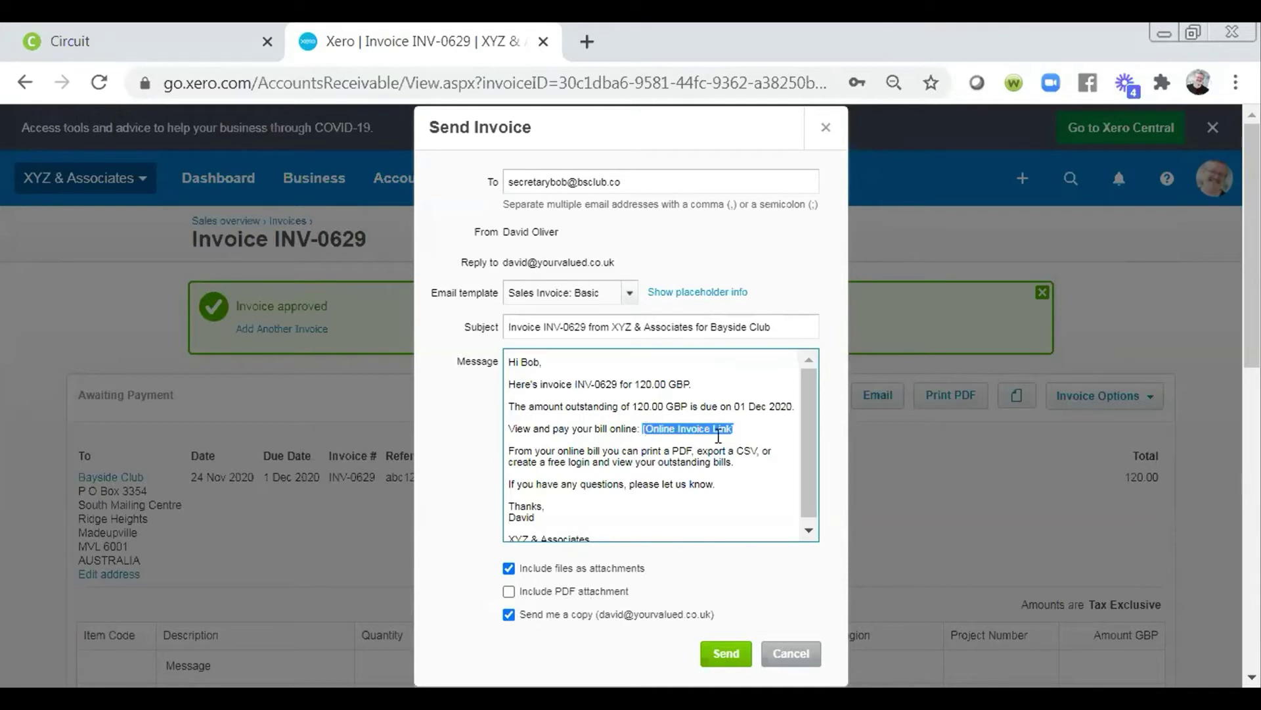
pyautogui.click(759, 430)
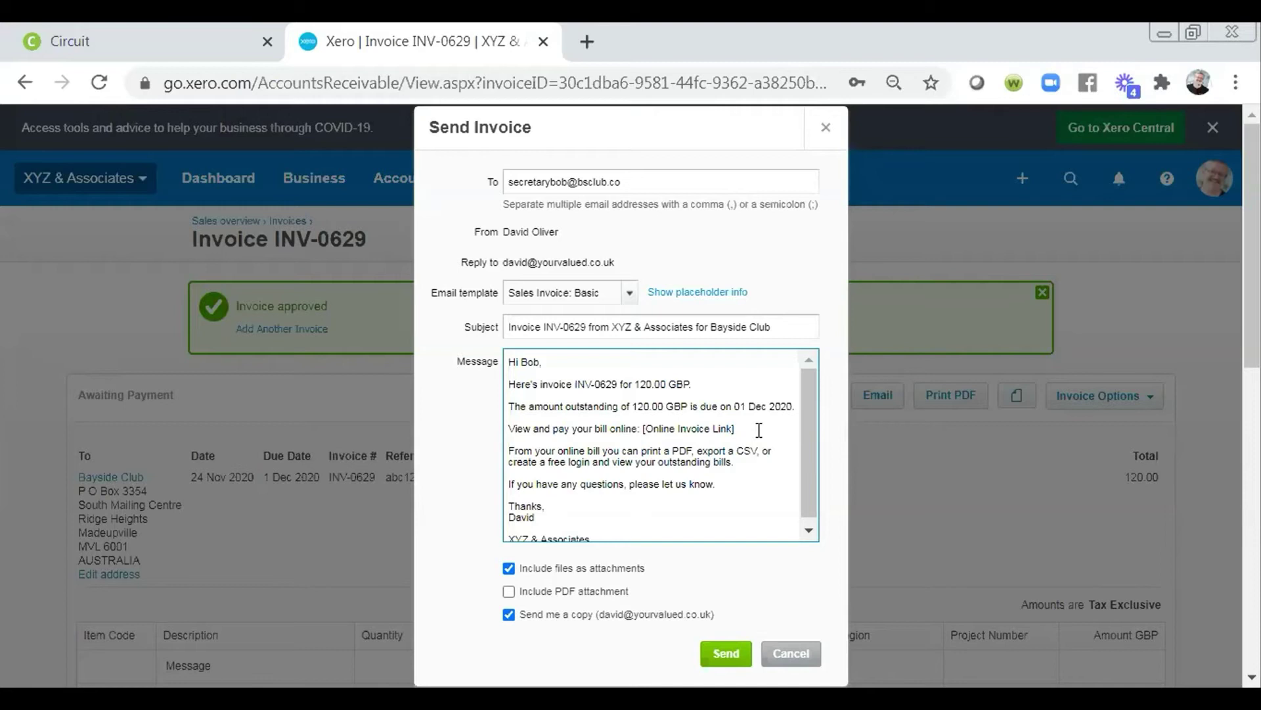
pyautogui.click(508, 590)
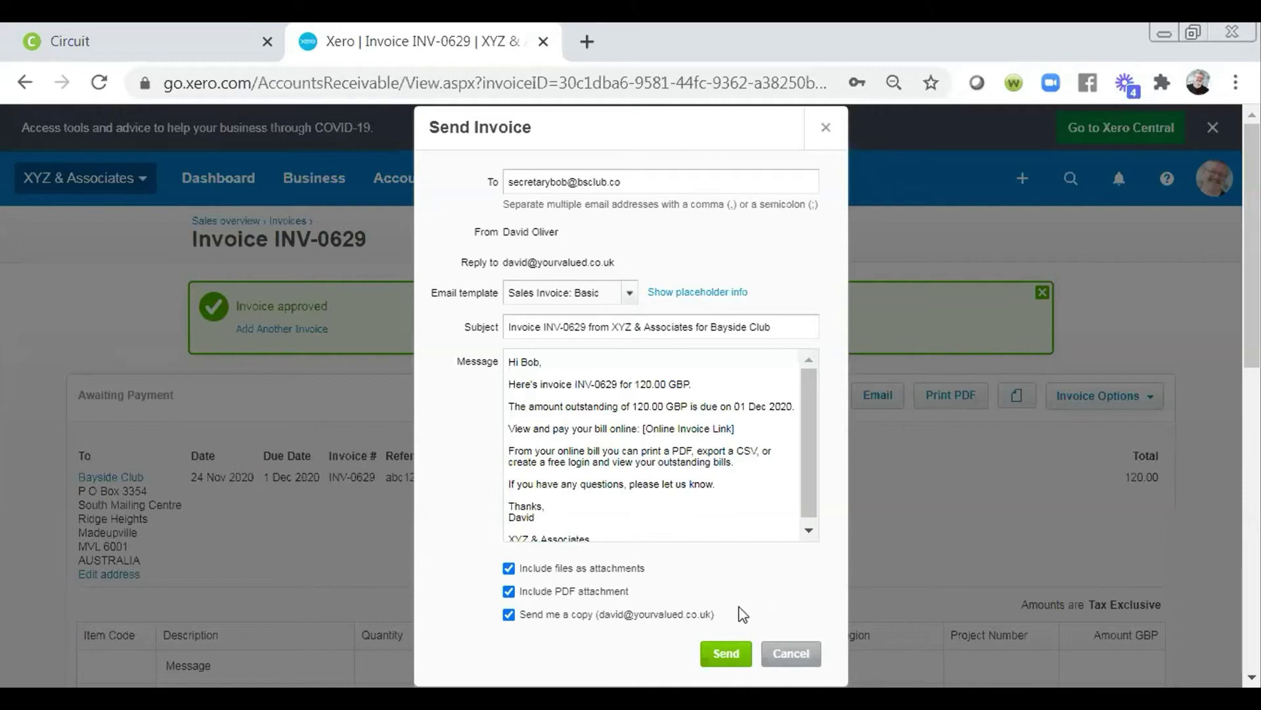
pyautogui.click(815, 655)
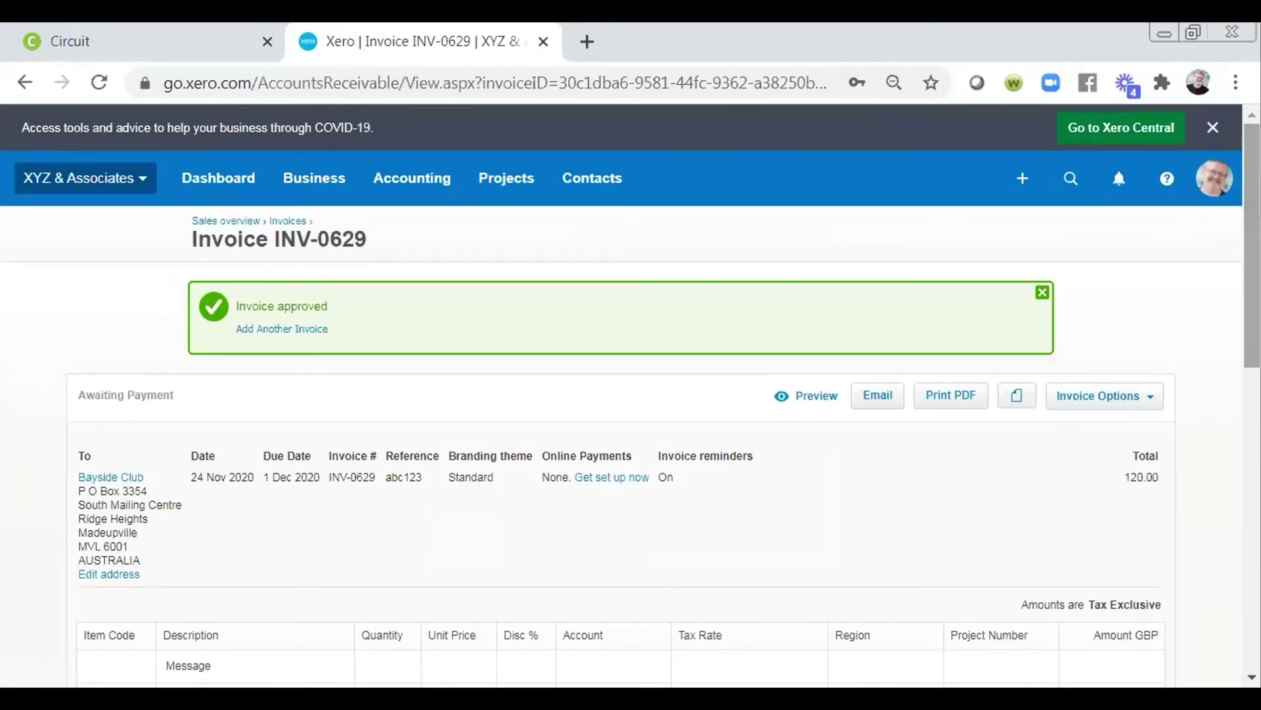
# Open INV-0629 in edit mode through Invoice Options > Edit and scroll through the form
pyautogui.scroll(-2, 1222, 322)
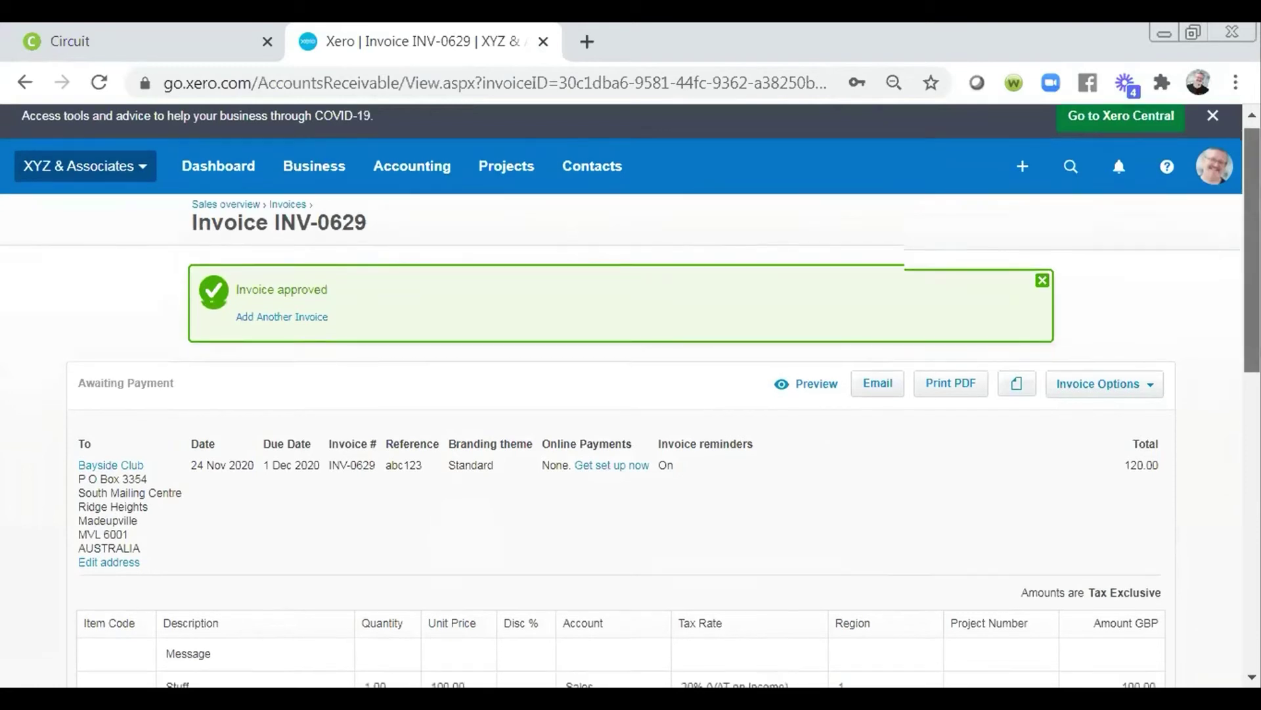
pyautogui.scroll(-3, 630, 394)
pyautogui.scroll(1, 1078, 285)
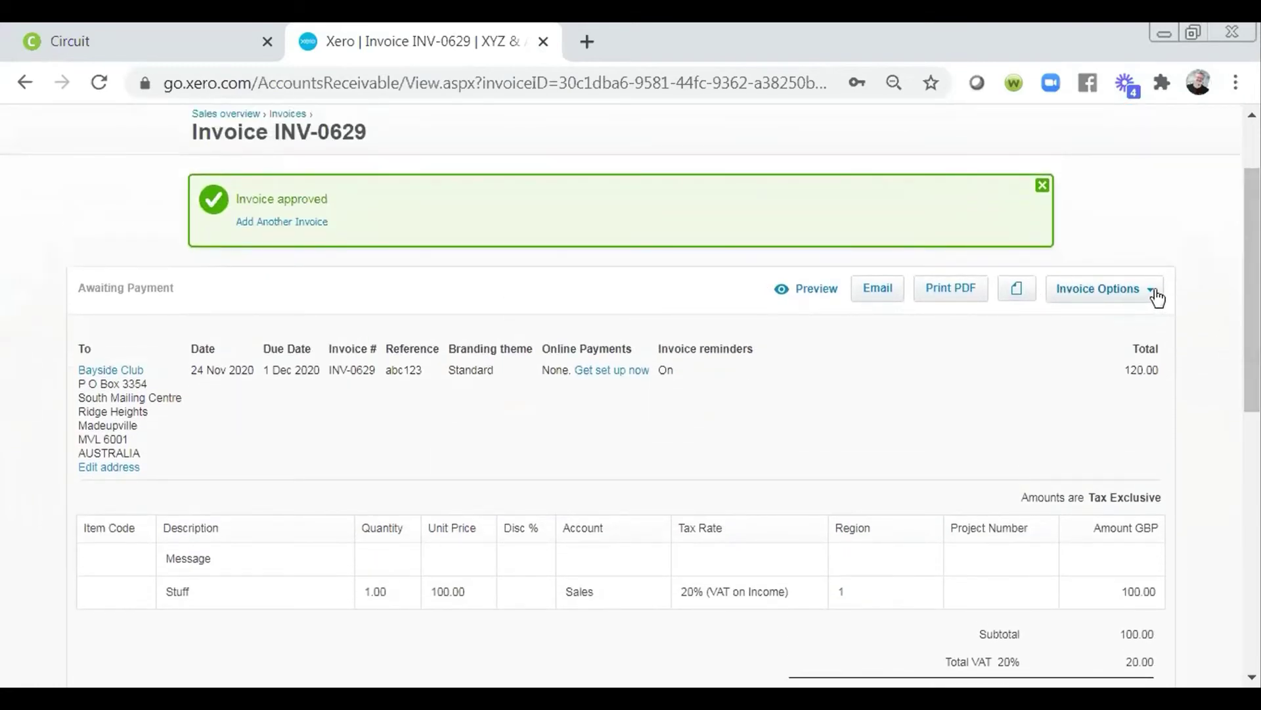
pyautogui.click(1157, 297)
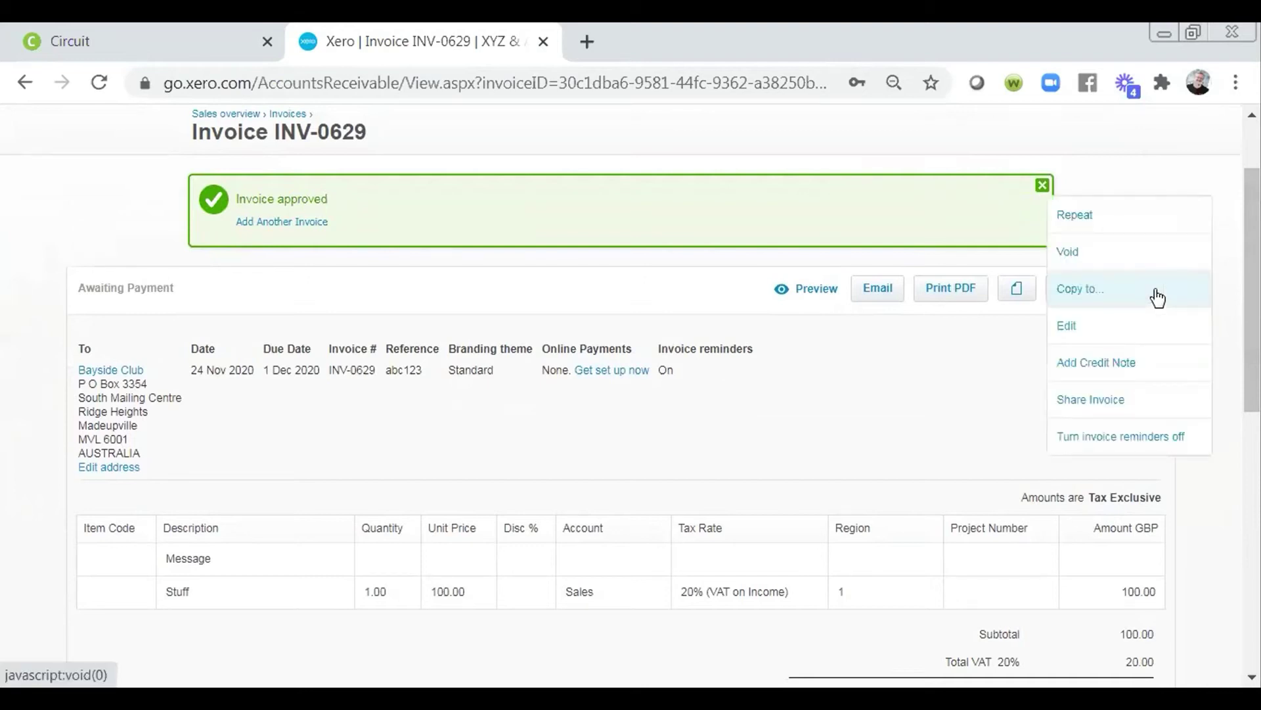
pyautogui.click(1098, 338)
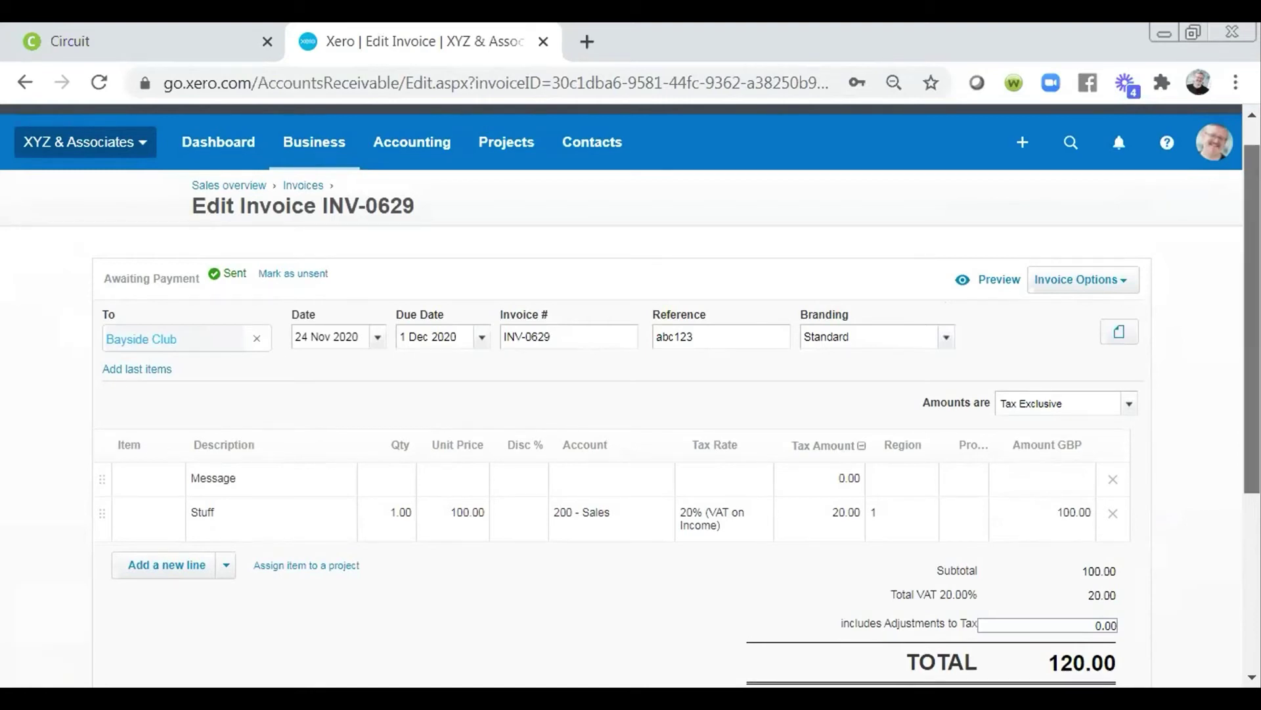
pyautogui.scroll(-1, 550, 425)
pyautogui.scroll(-4, 1007, 516)
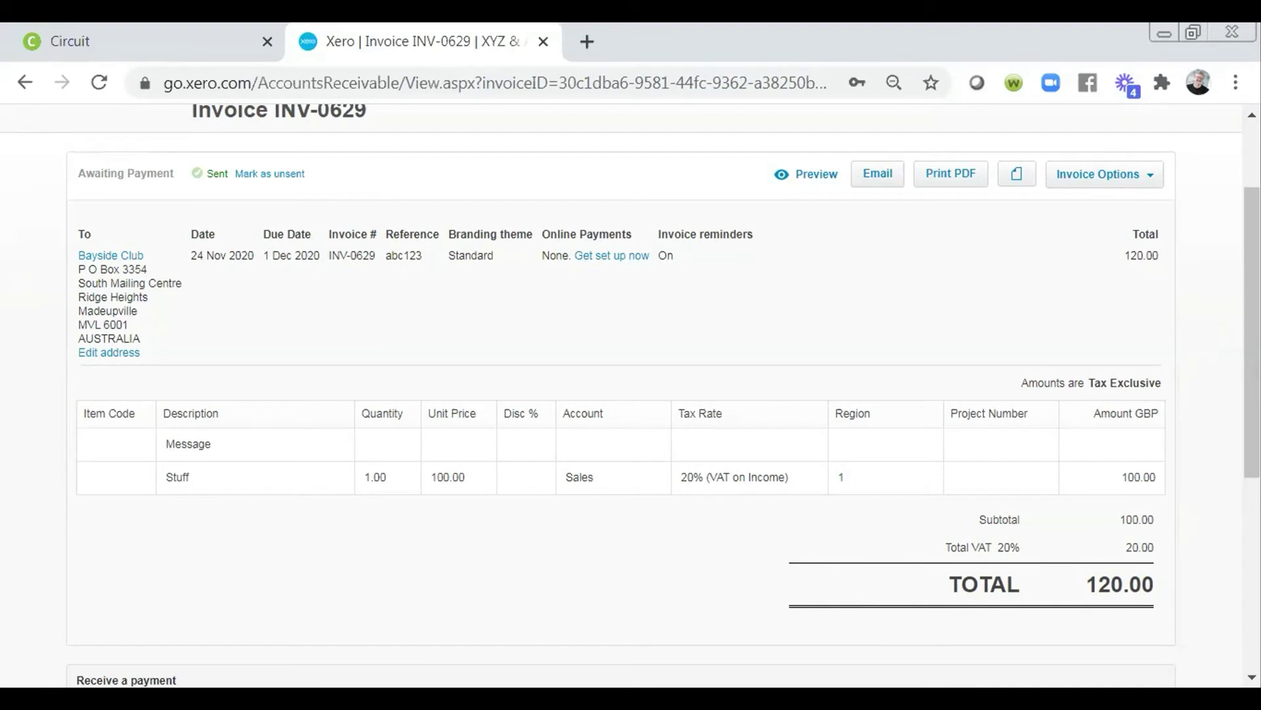
# From the Dashboard's Invoices owed to you, start new sales invoice INV-0630, then return to the Dashboard
pyautogui.scroll(2, 265, 153)
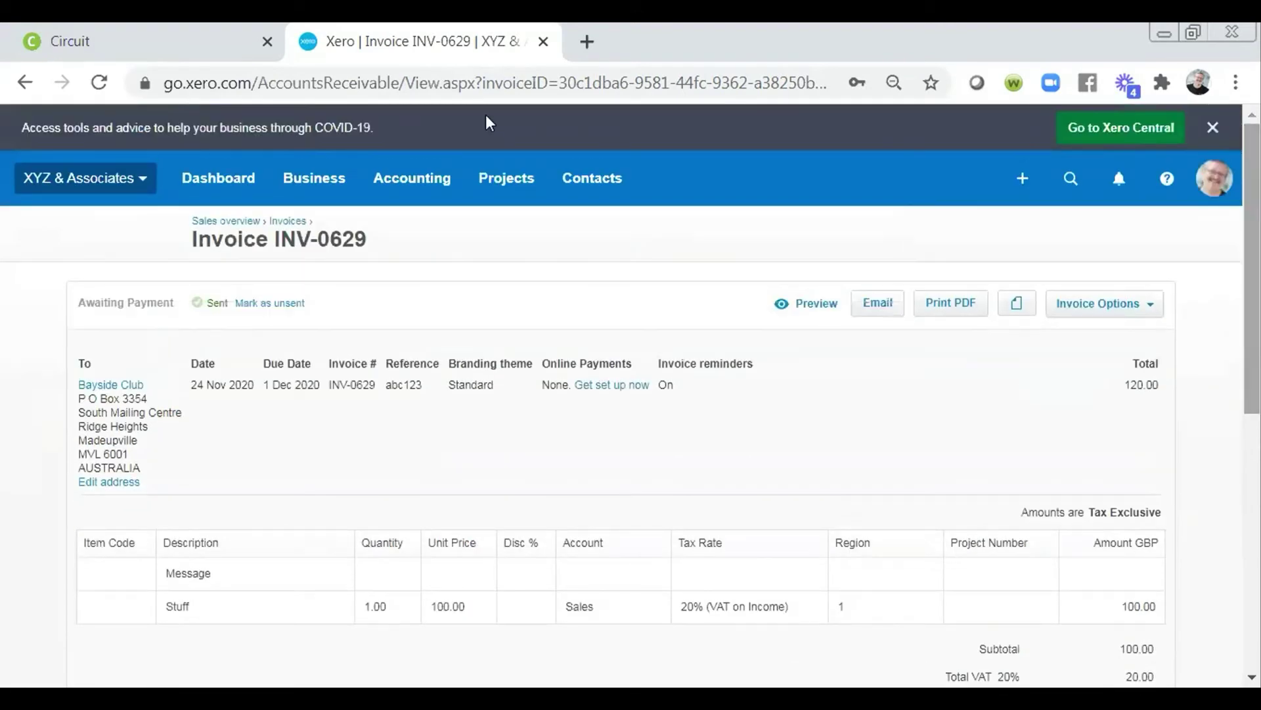
pyautogui.click(217, 187)
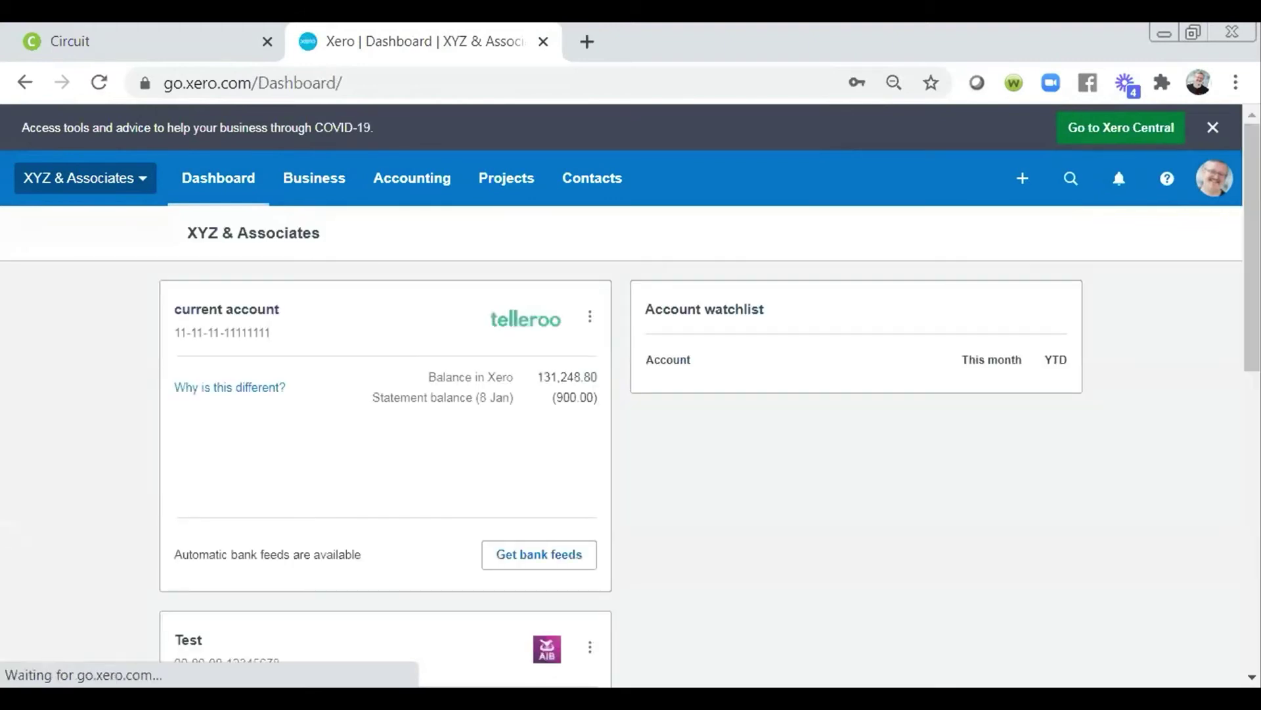
pyautogui.scroll(-5, 1174, 355)
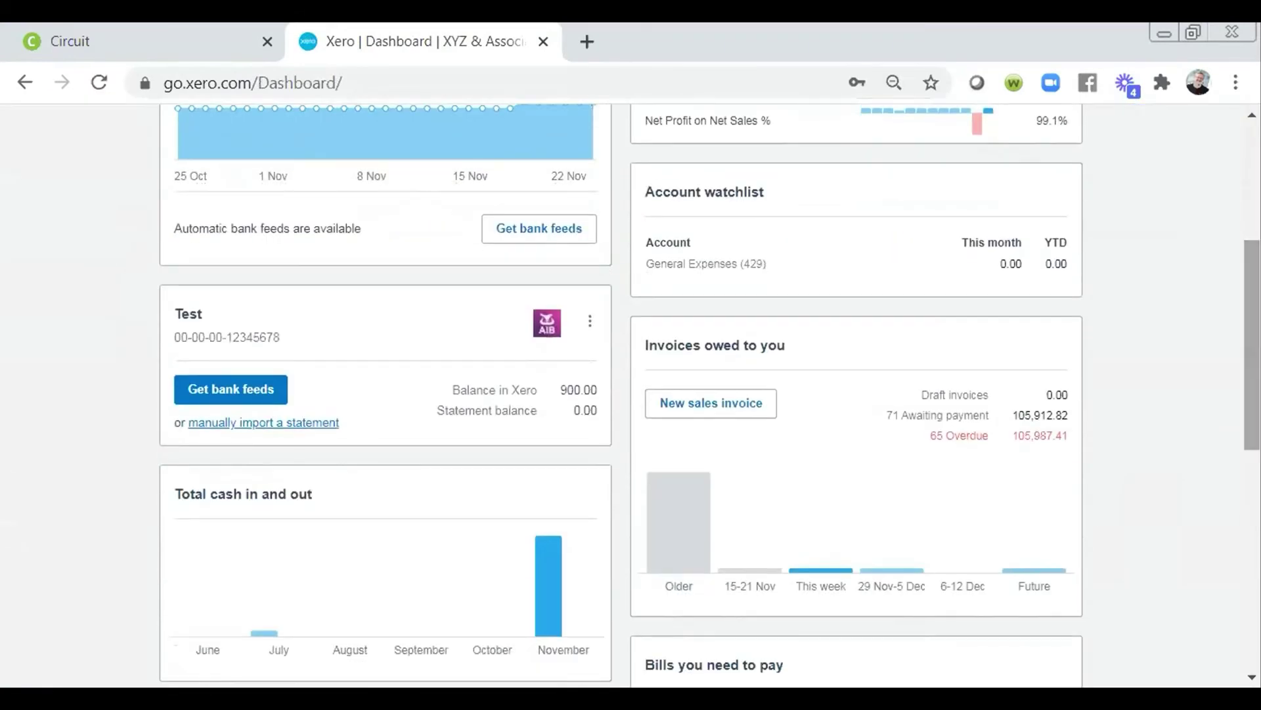
pyautogui.click(706, 413)
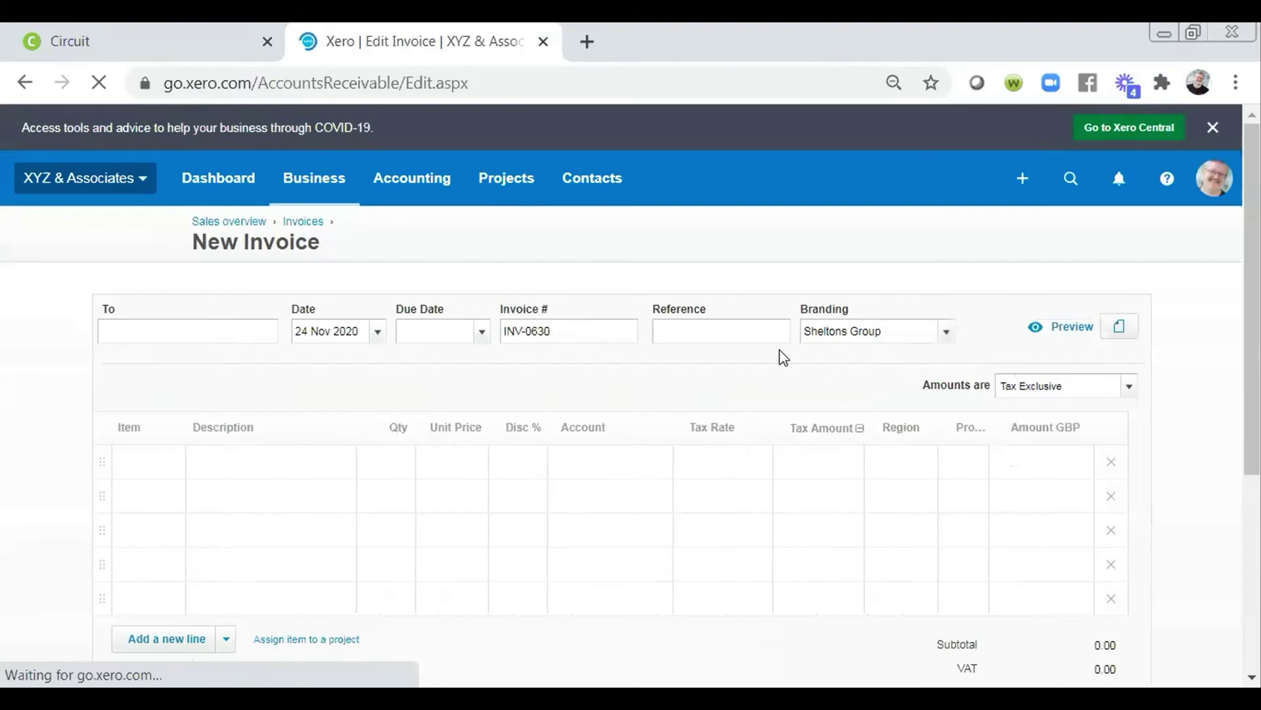
pyautogui.click(1022, 179)
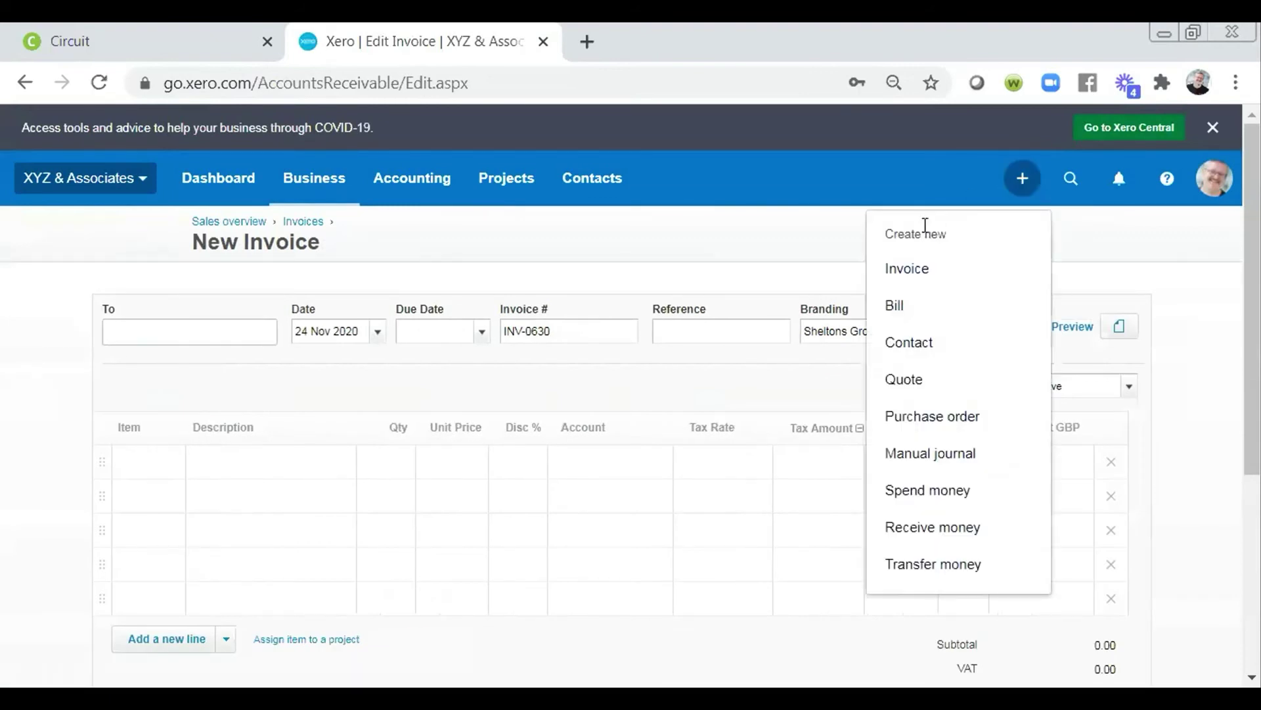
pyautogui.click(854, 314)
pyautogui.click(239, 184)
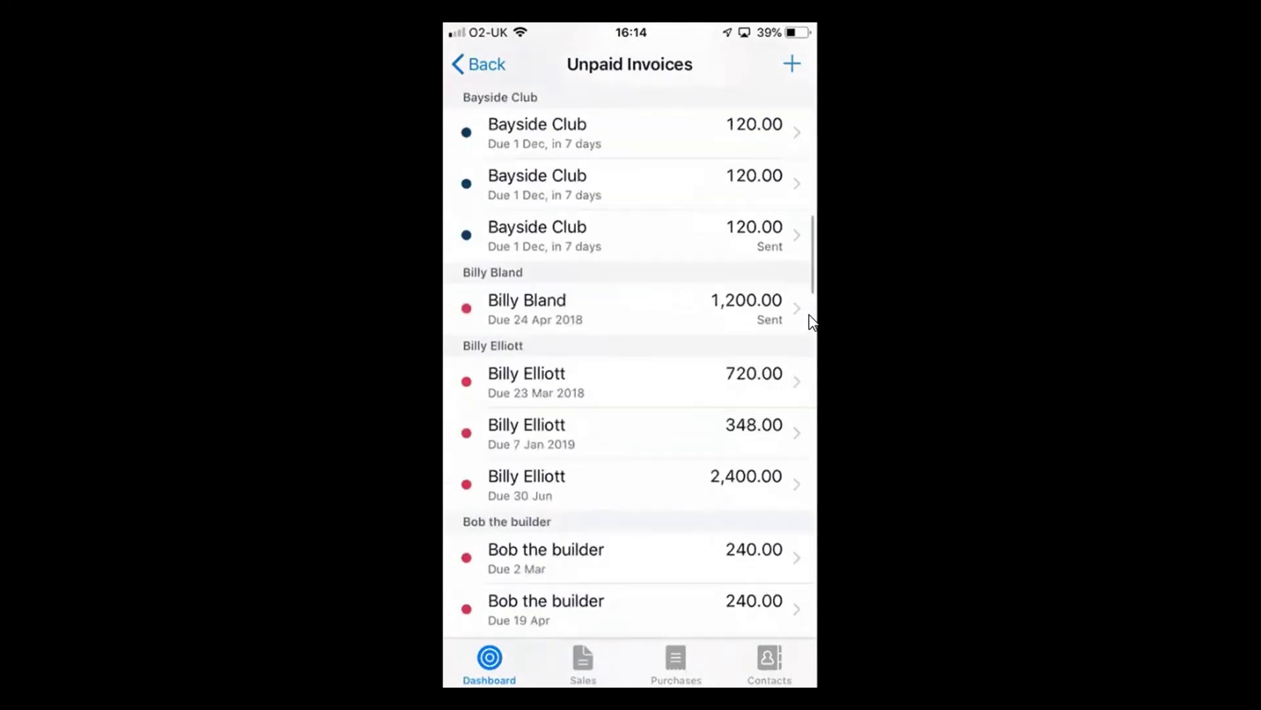
# Scroll the Unpaid Invoices list and open Bayside Club's invoice INV-0631
pyautogui.scroll(-5, 813, 322)
pyautogui.scroll(4, 812, 322)
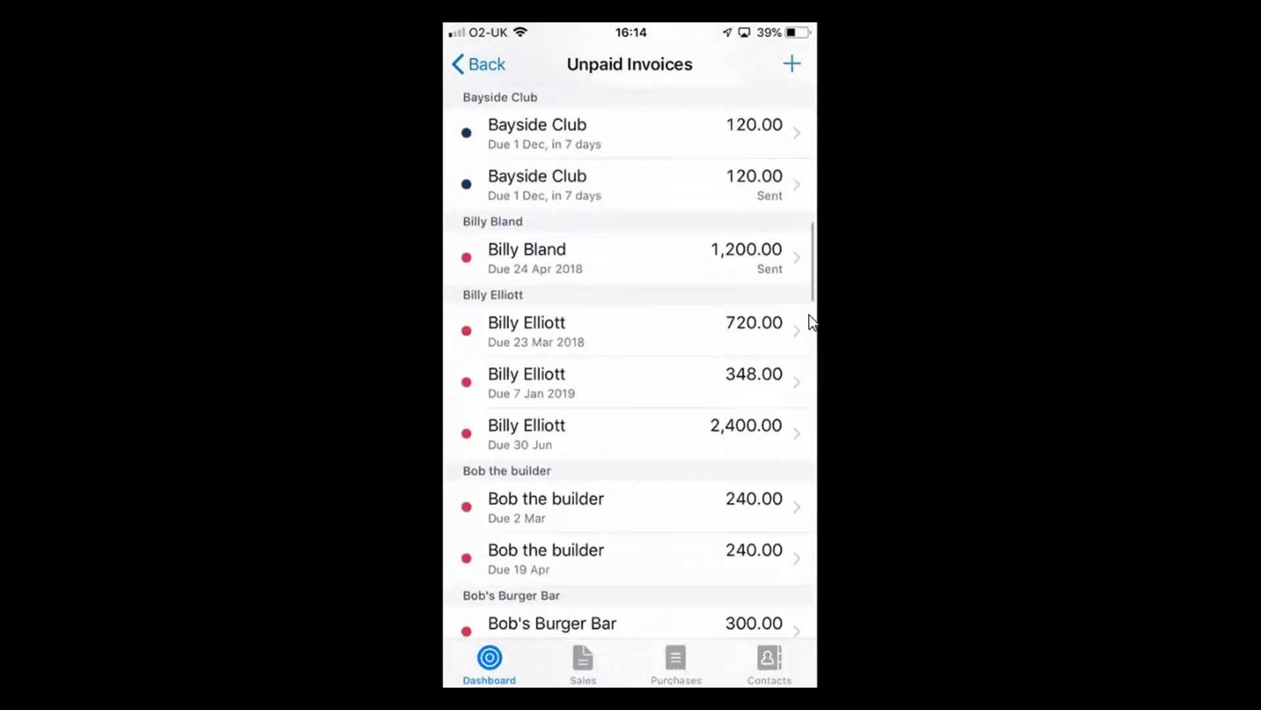
pyautogui.scroll(3, 813, 322)
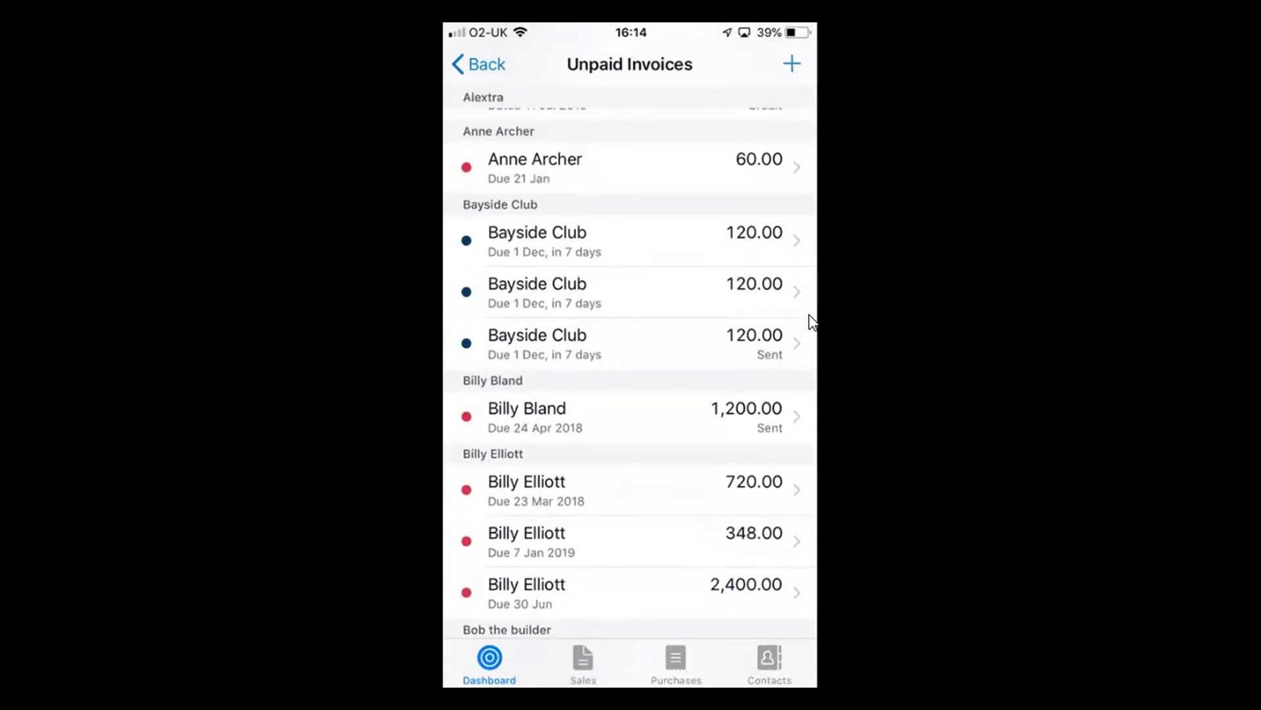
pyautogui.click(810, 315)
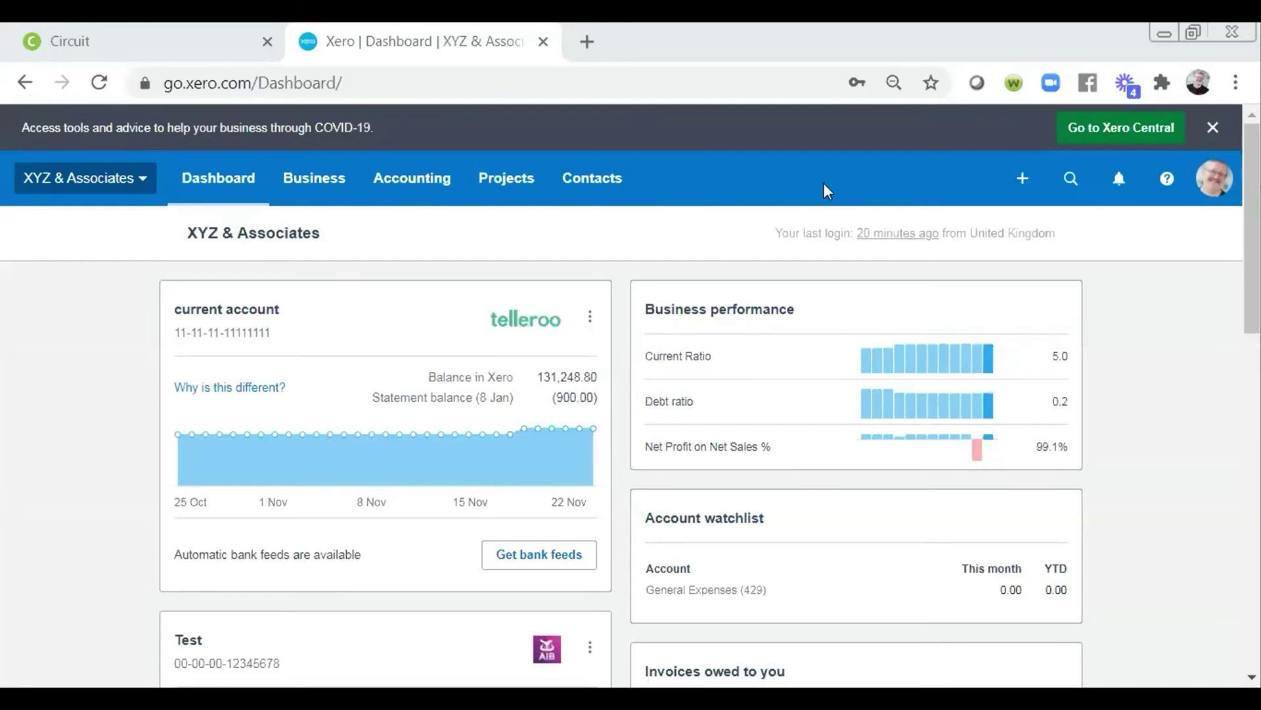
# Search the customer contacts for 'bay' and open the Bayside Club record
pyautogui.click(592, 192)
pyautogui.click(592, 187)
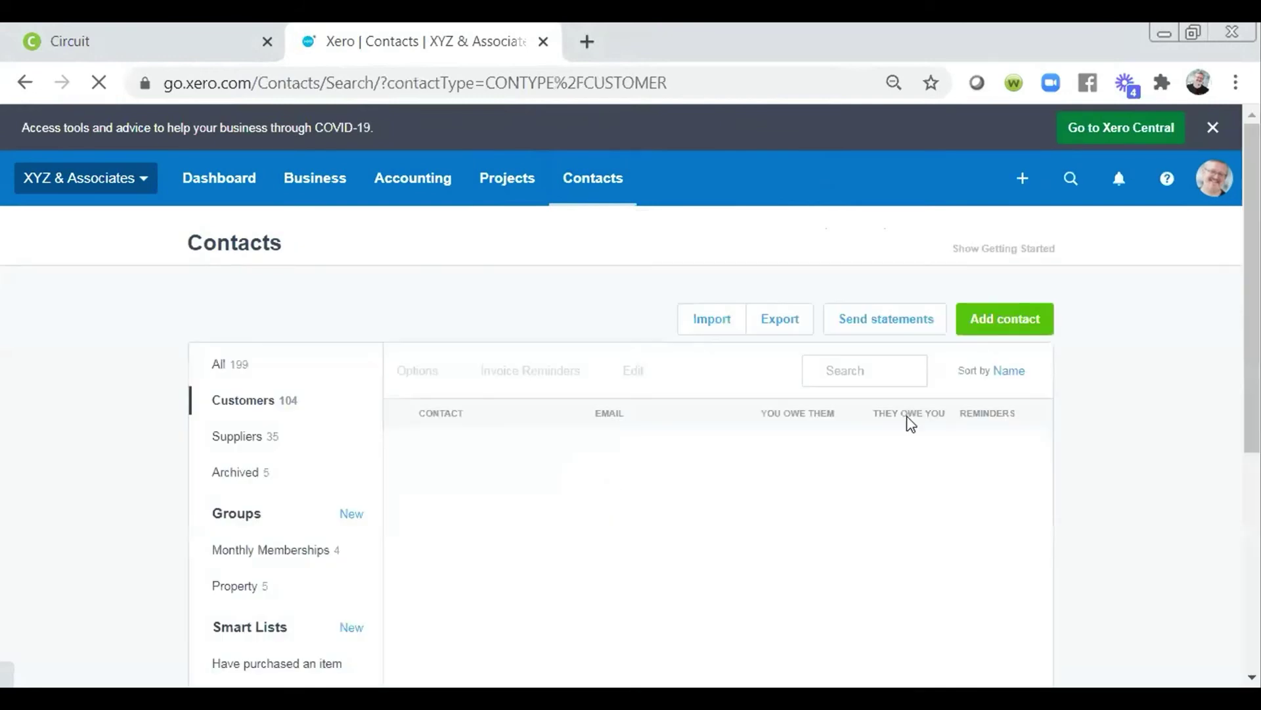
pyautogui.click(850, 366)
pyautogui.write('bay')
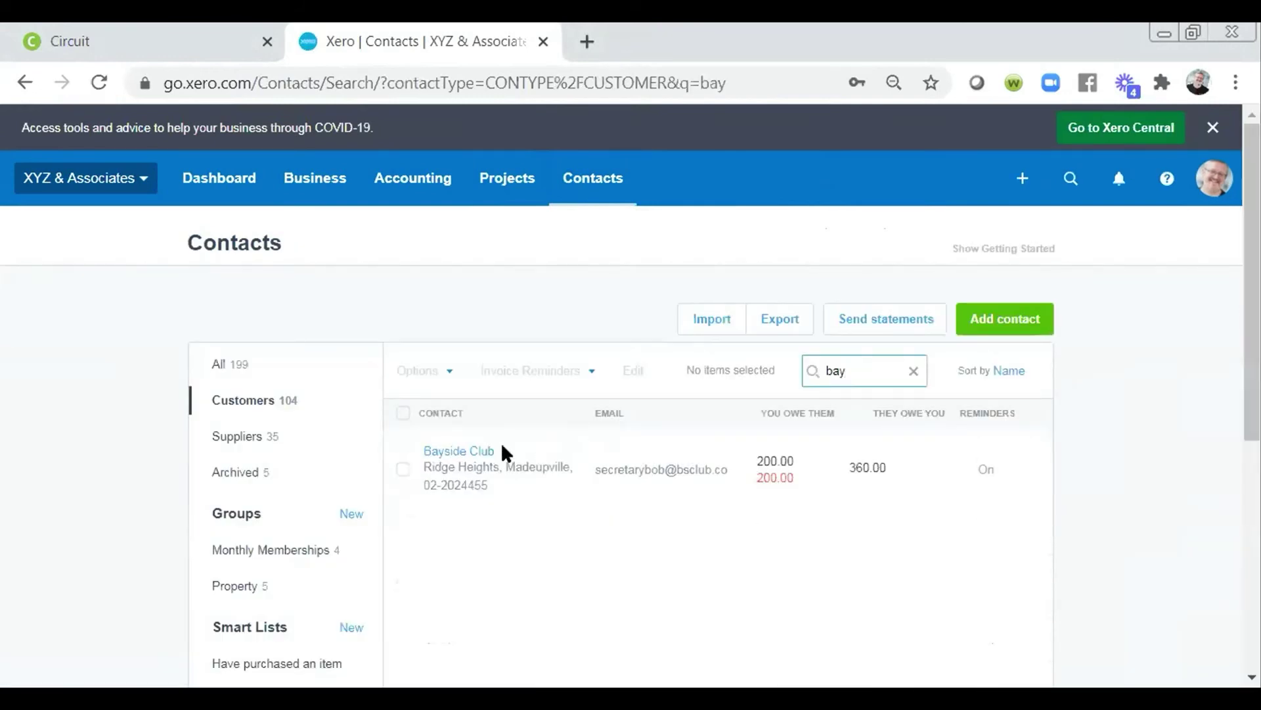
pyautogui.click(489, 451)
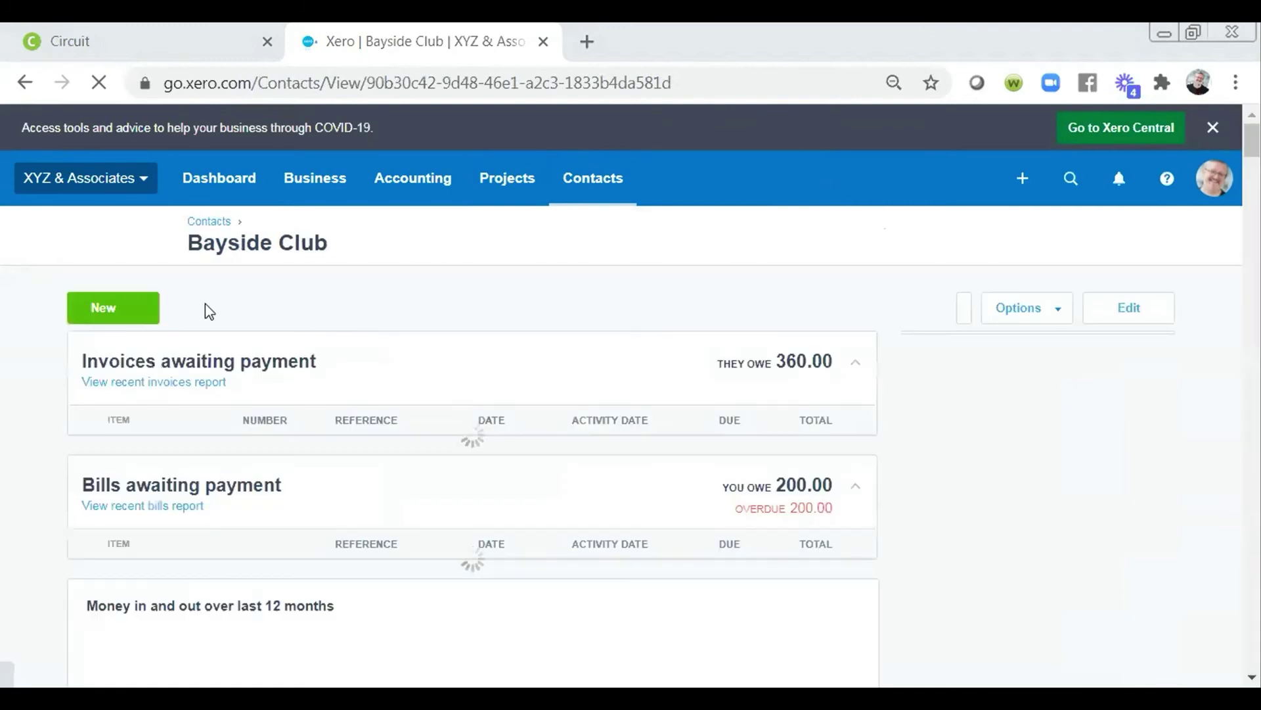
pyautogui.click(138, 317)
# Create new sales invoice INV-0632 for Bayside Club from its contact page
pyautogui.click(129, 340)
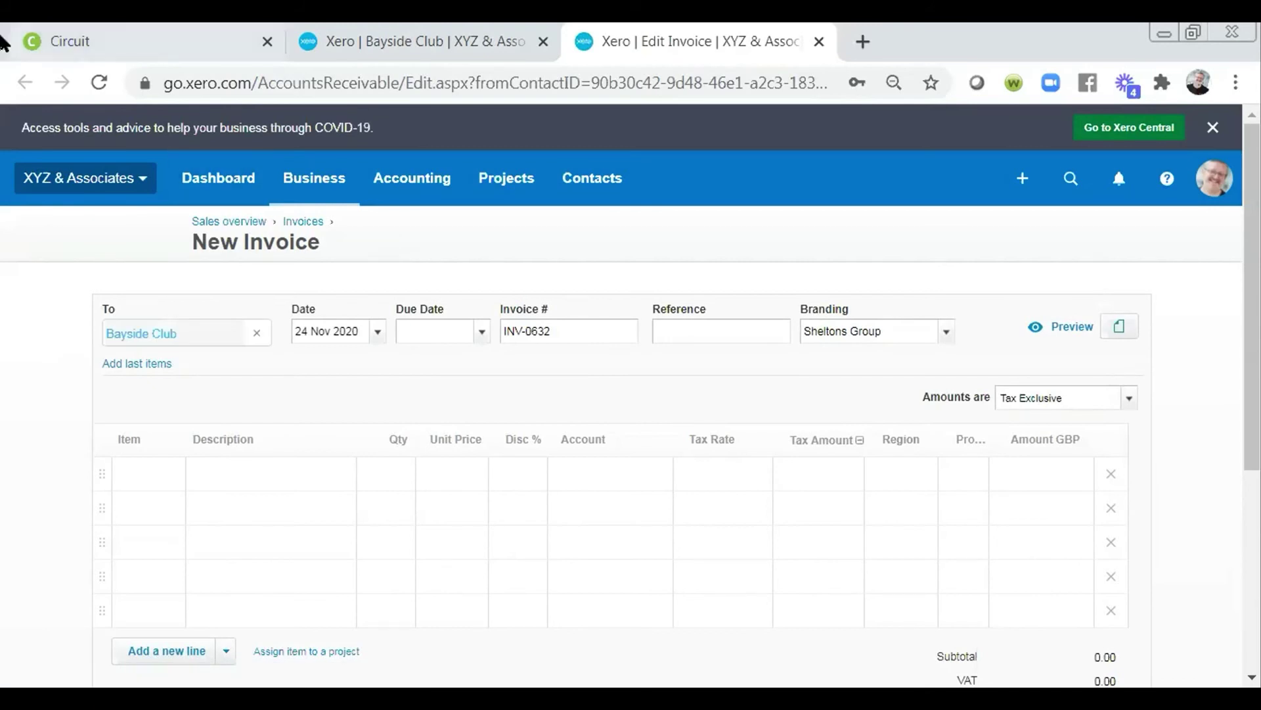
# List the 73 invoices awaiting payment, showing Bayside Club's INV-0629, INV-0630 and INV-0631
pyautogui.click(213, 182)
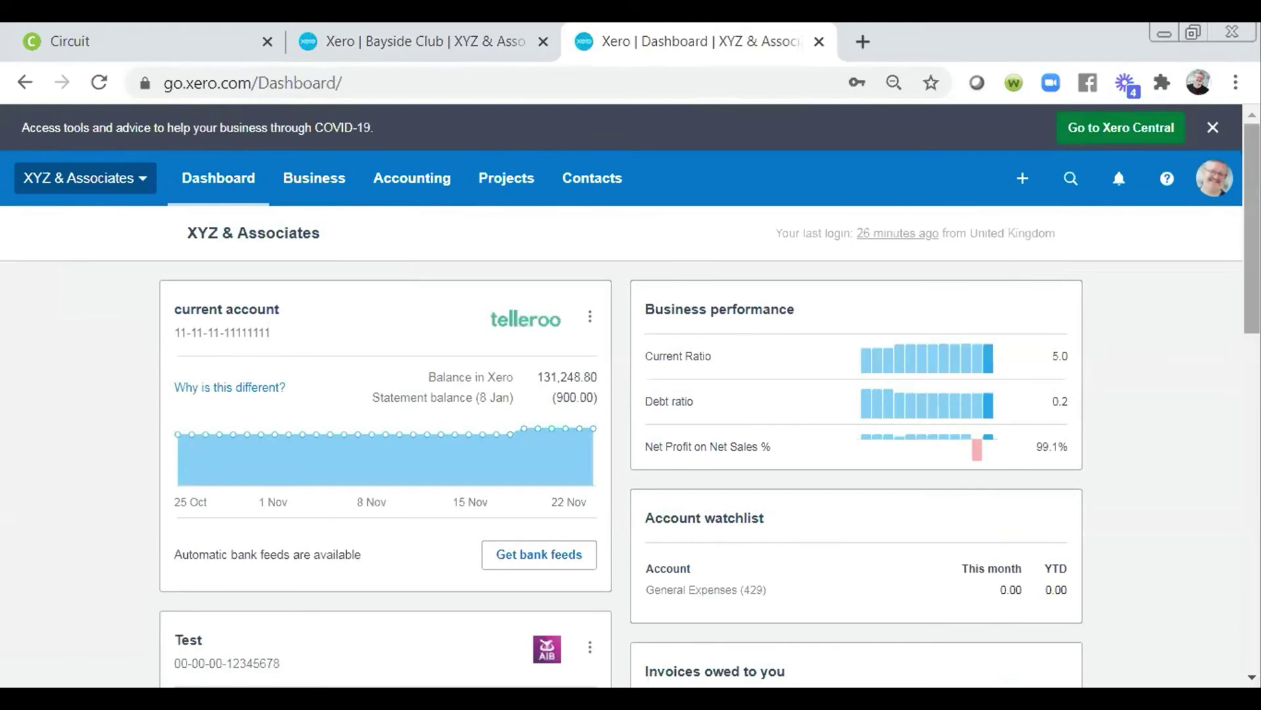
pyautogui.scroll(-5, 983, 453)
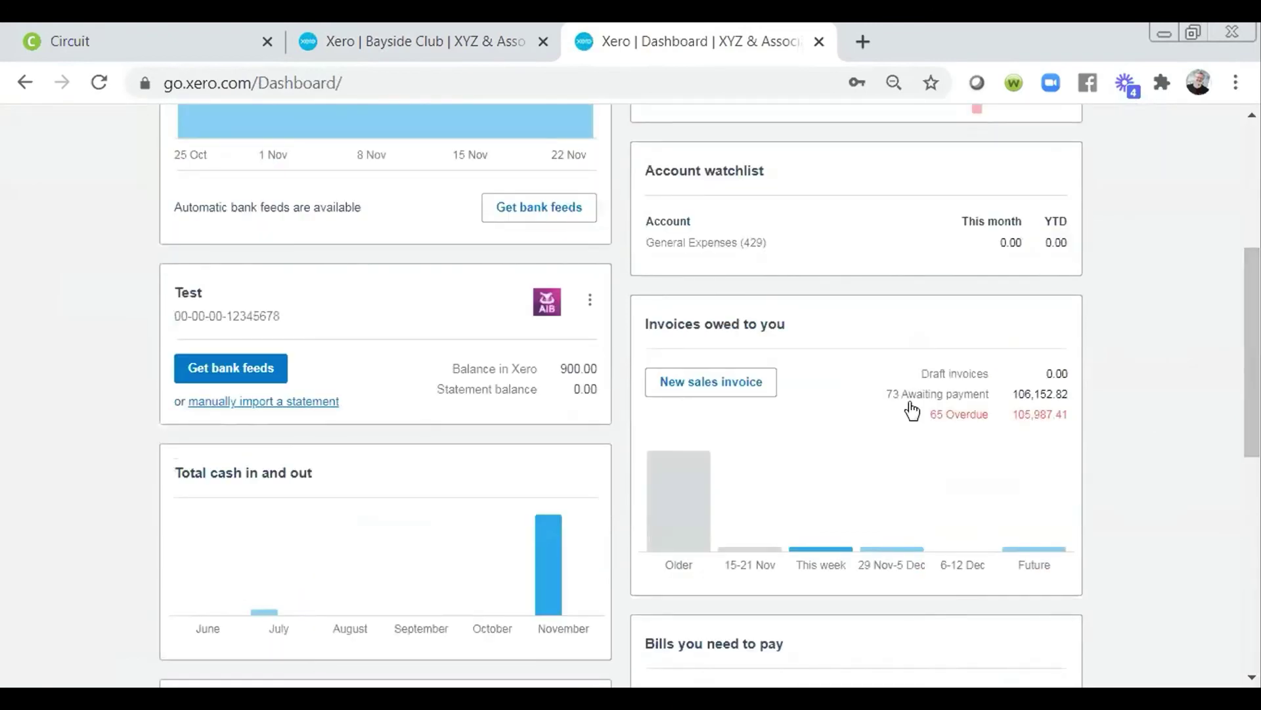
pyautogui.click(945, 397)
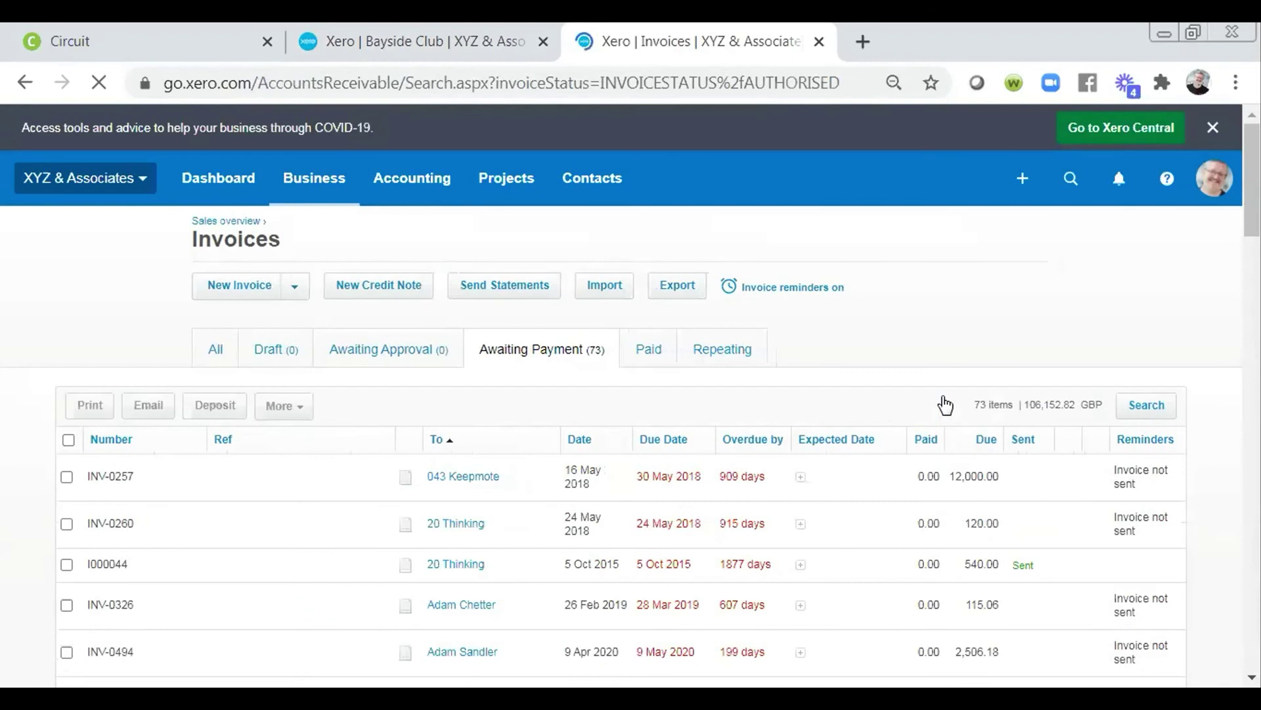
pyautogui.click(224, 185)
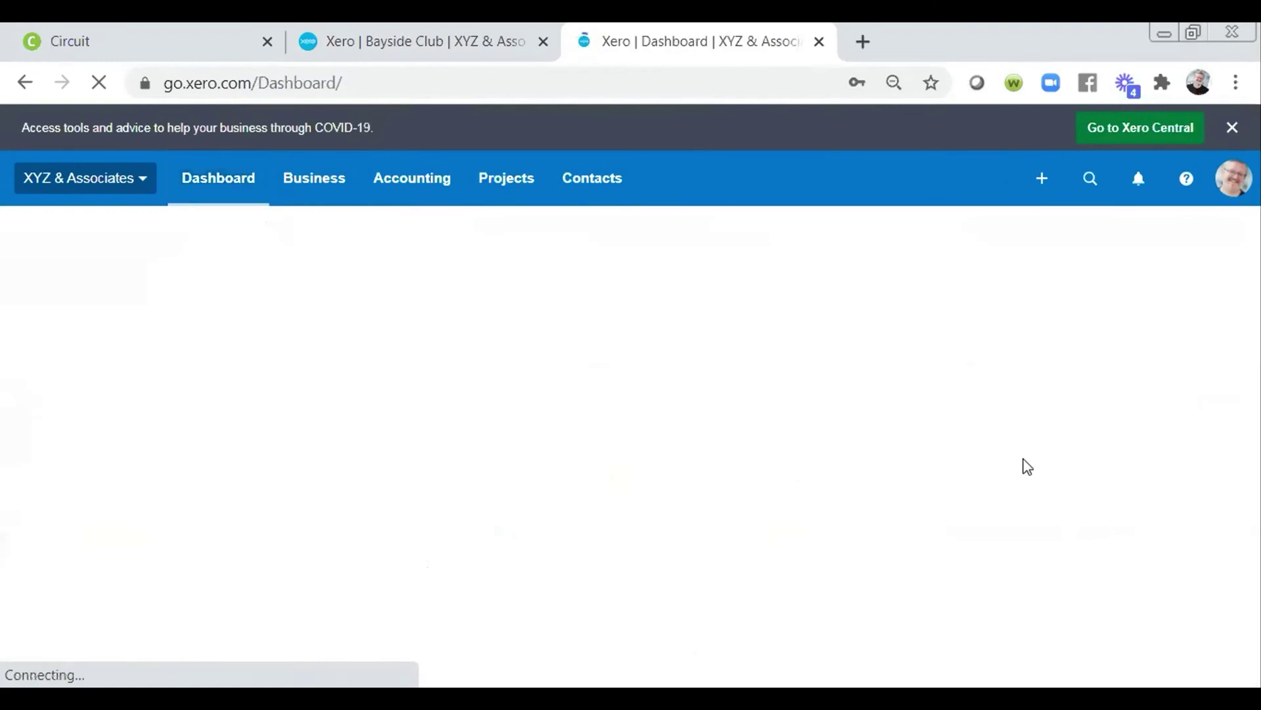
pyautogui.scroll(-3, 997, 387)
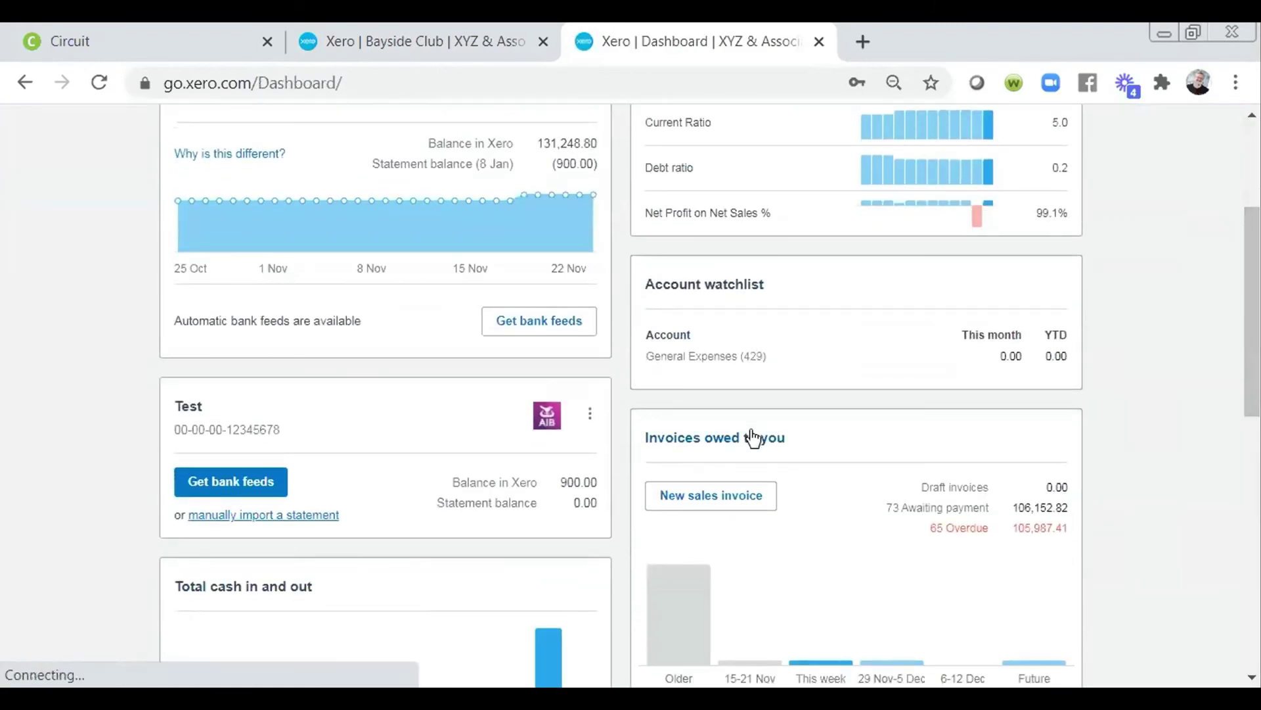
pyautogui.click(753, 438)
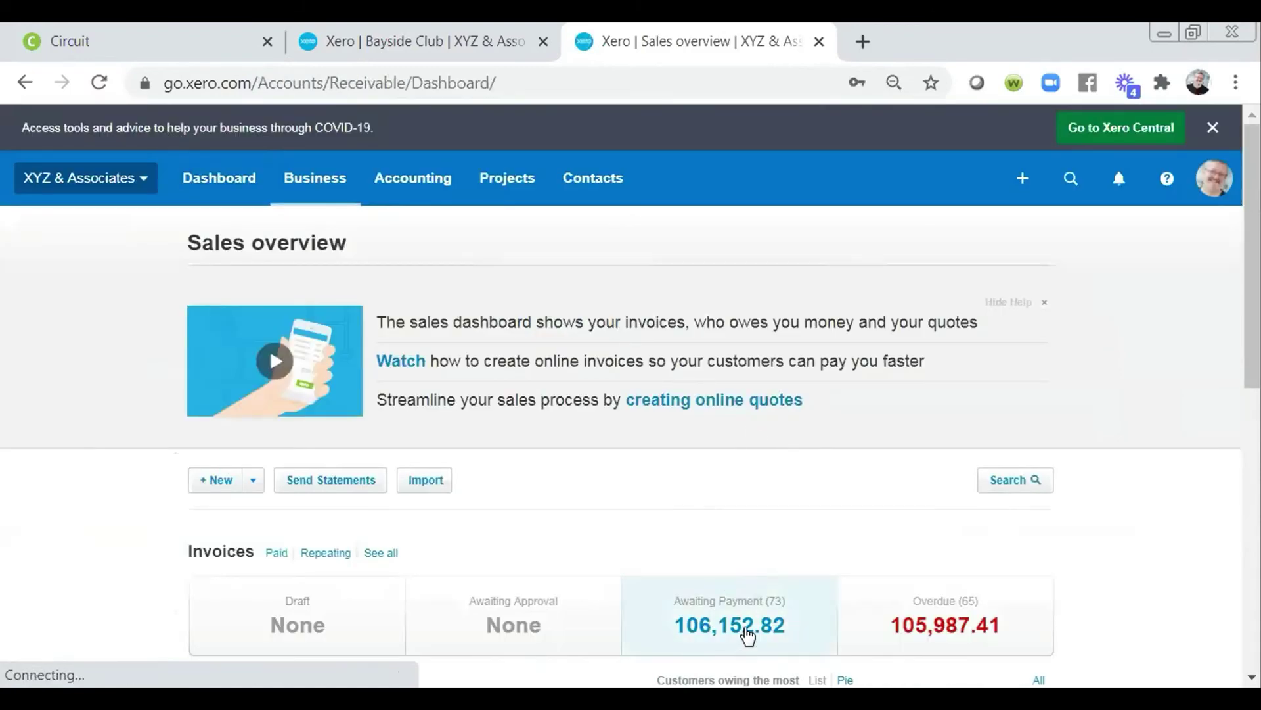
pyautogui.scroll(-2, 748, 636)
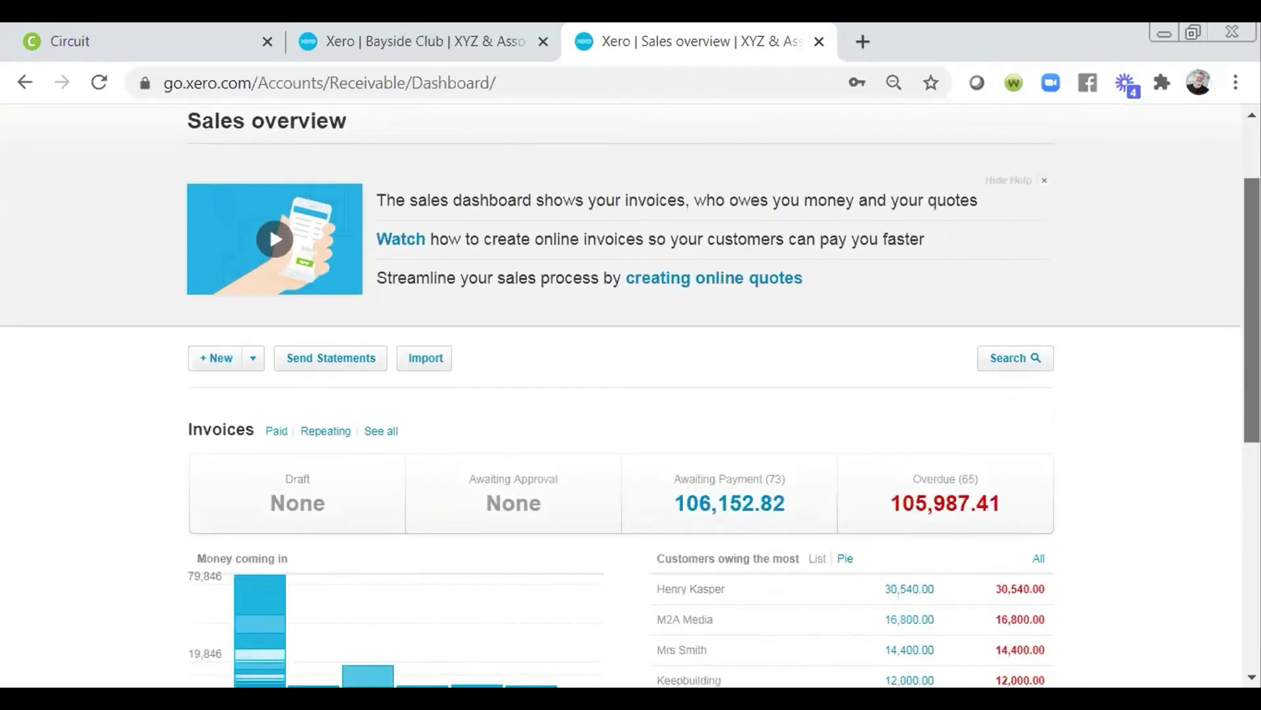
pyautogui.click(751, 483)
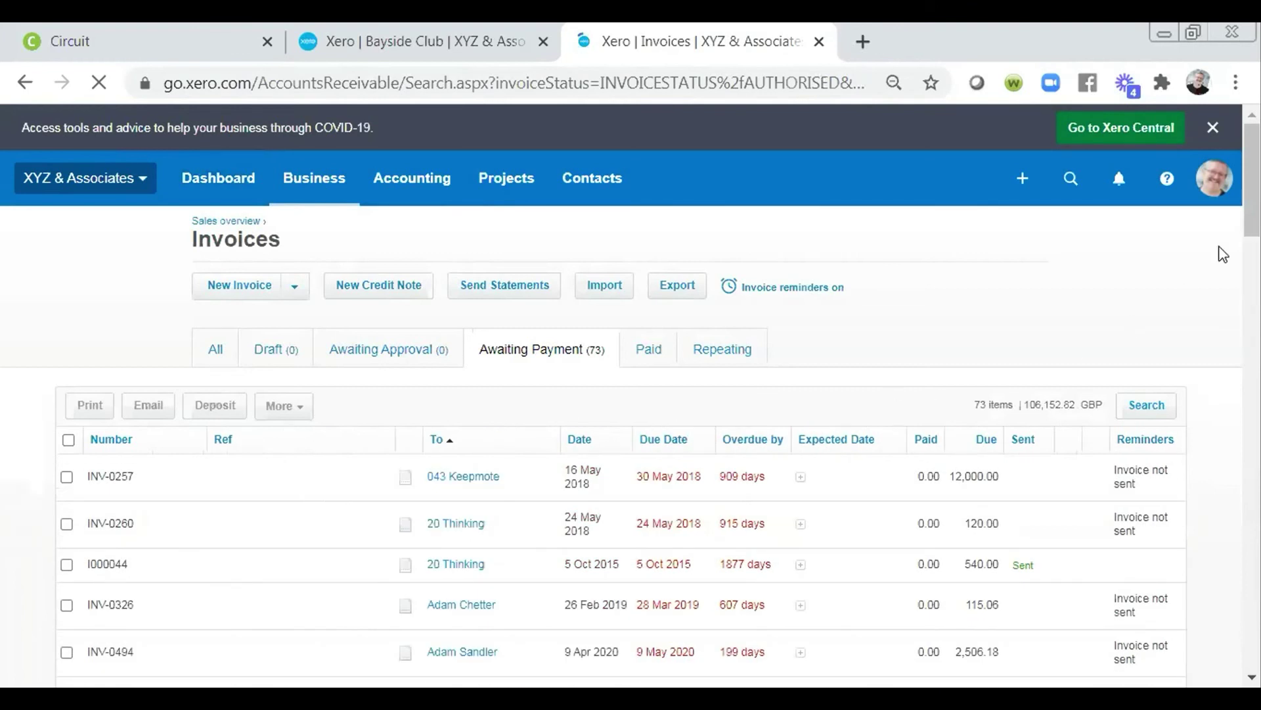
pyautogui.scroll(-5, 631, 394)
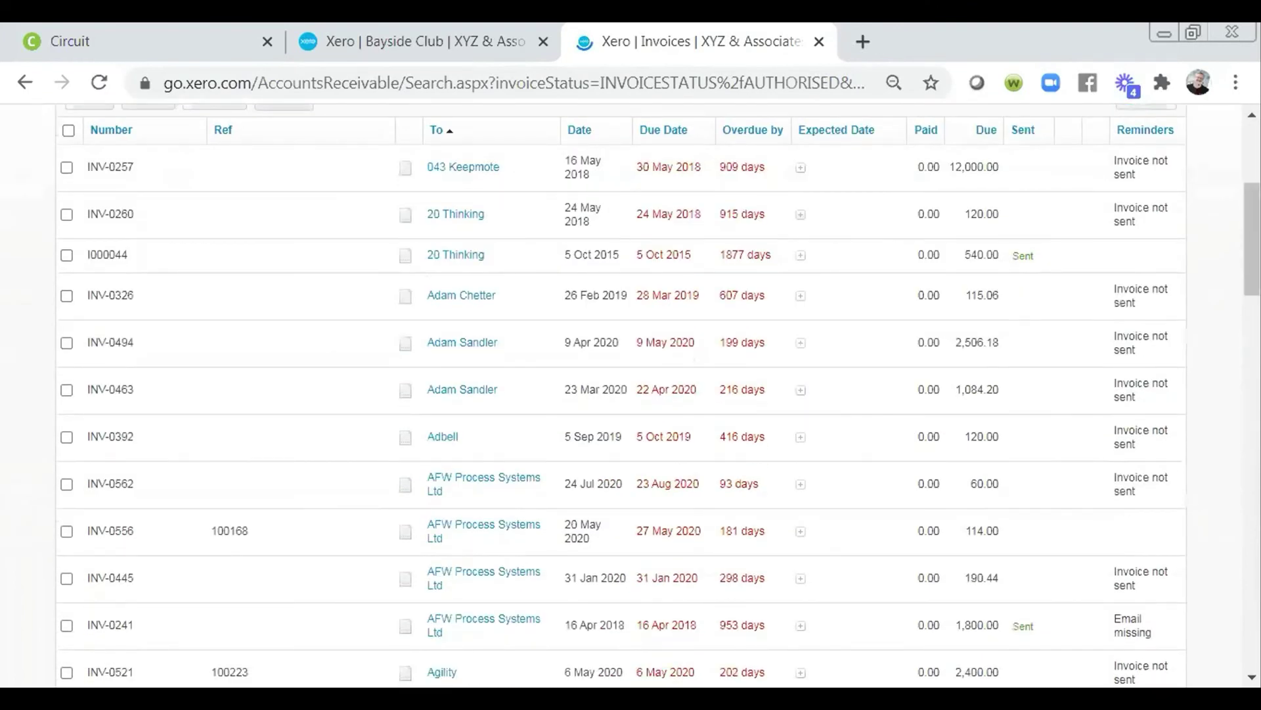
pyautogui.scroll(-9, 622, 392)
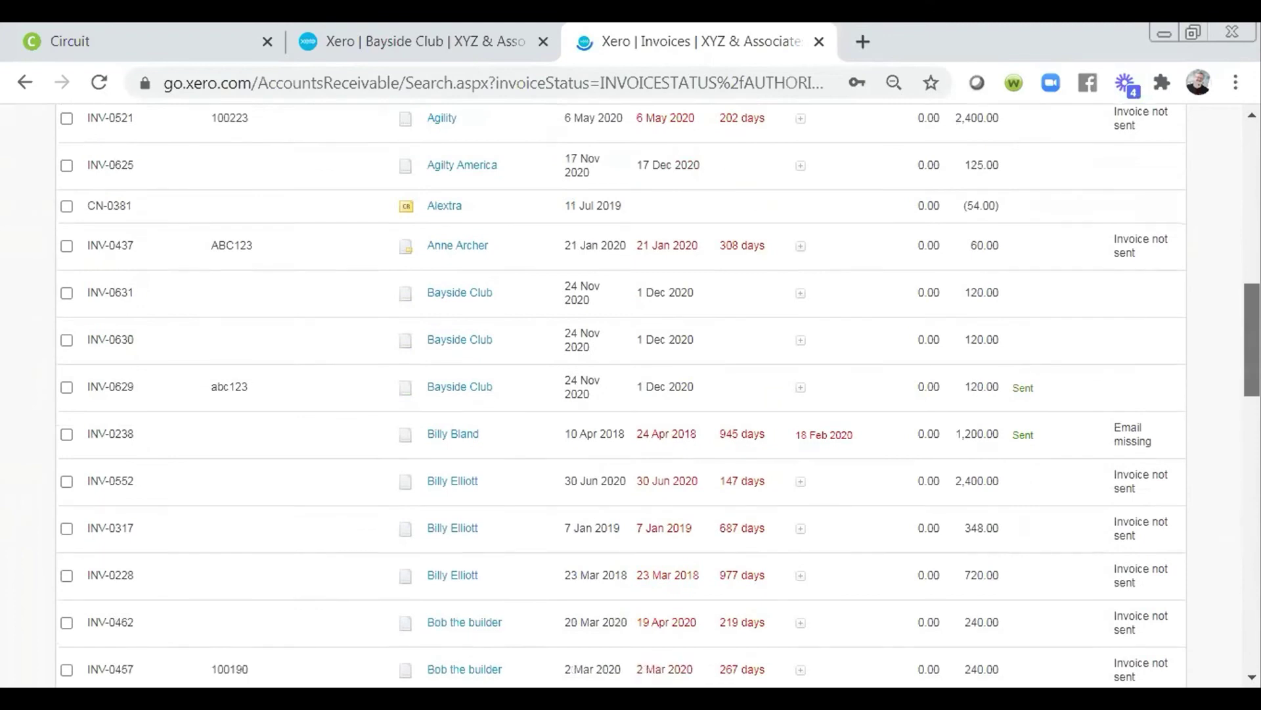
pyautogui.scroll(1, 1070, 332)
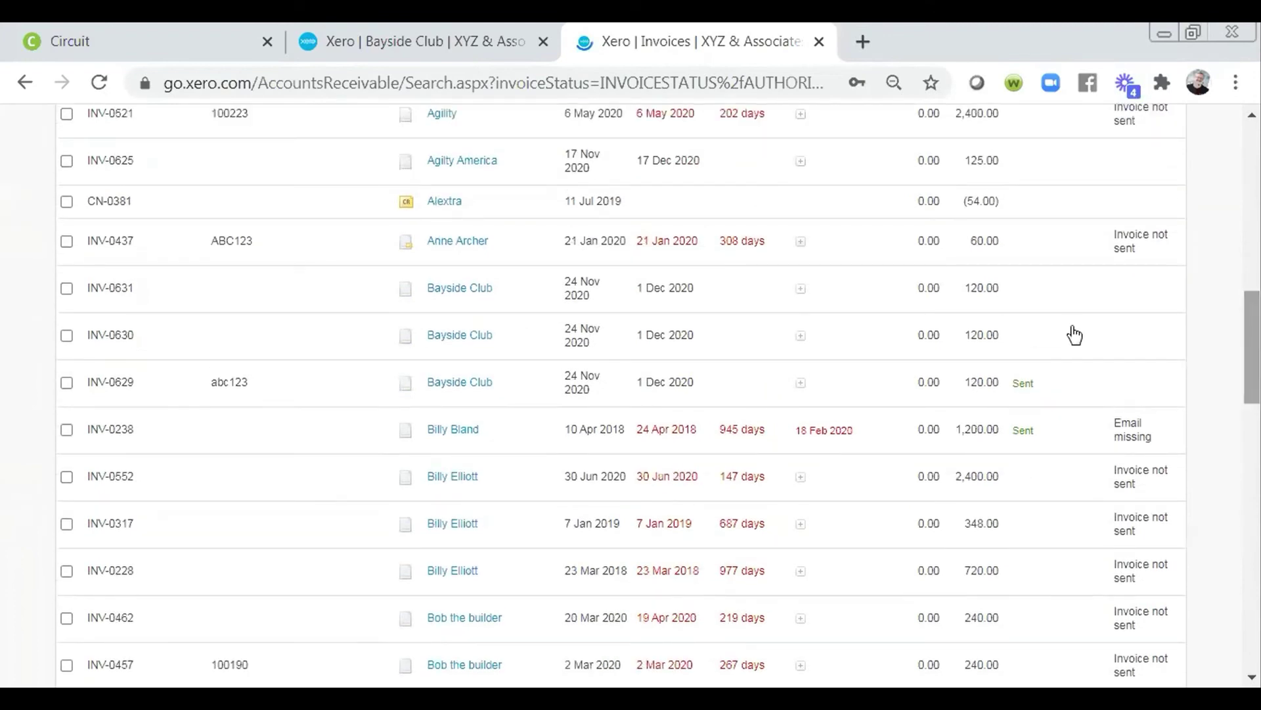
# Open Bayside Club's invoice INV-0631 and bring its payment form into view
pyautogui.click(475, 288)
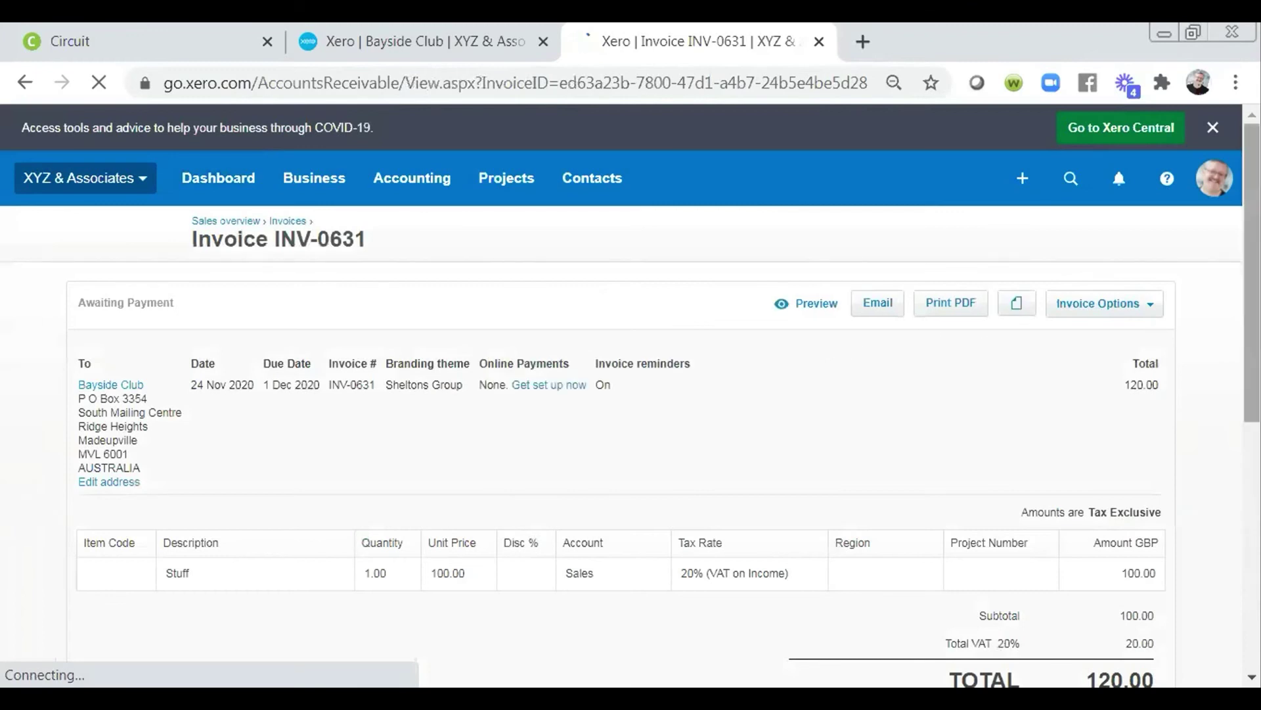
pyautogui.scroll(-4, 630, 394)
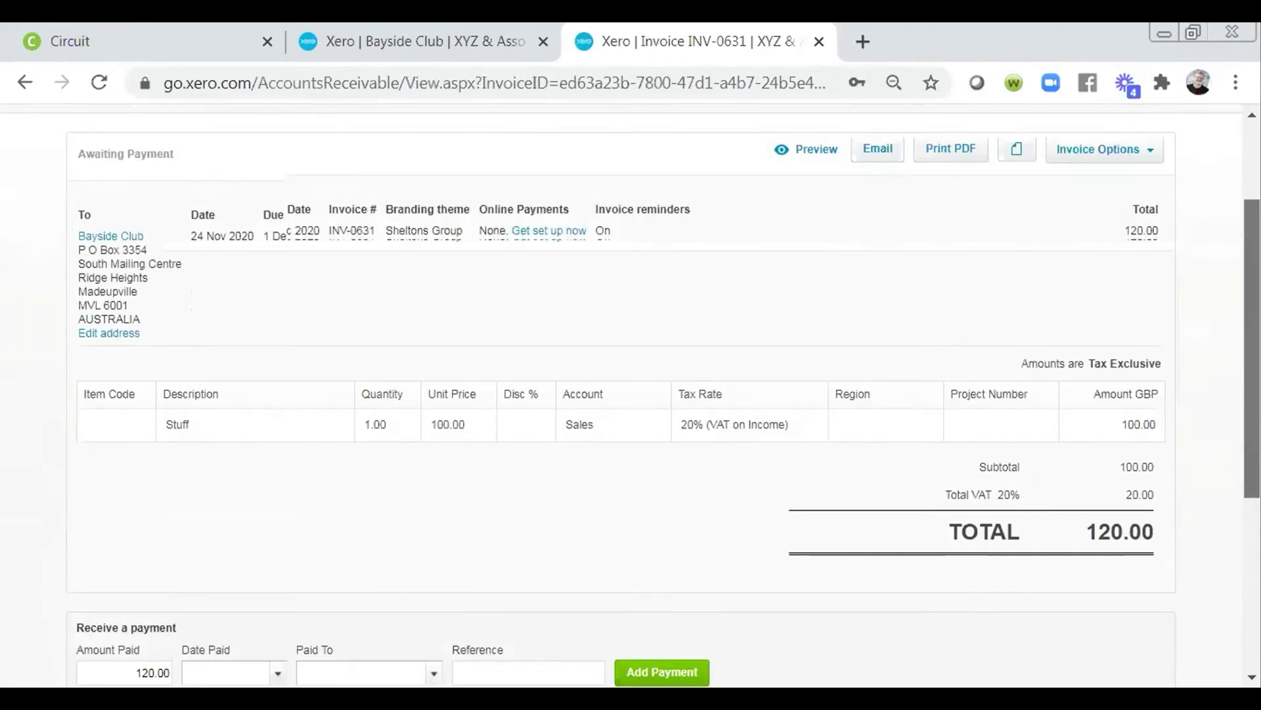
pyautogui.scroll(-2, 631, 394)
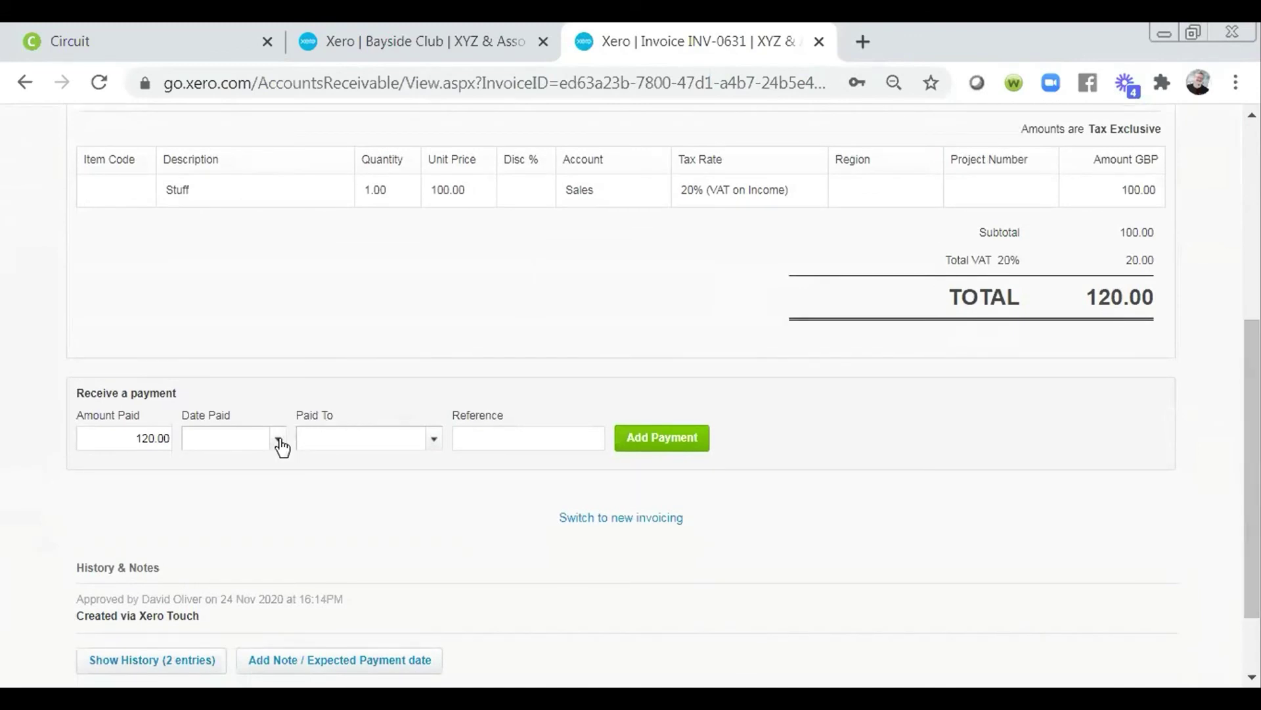
# Add a 120.00 payment dated 25 Nov 2020 into the current account
pyautogui.click(280, 440)
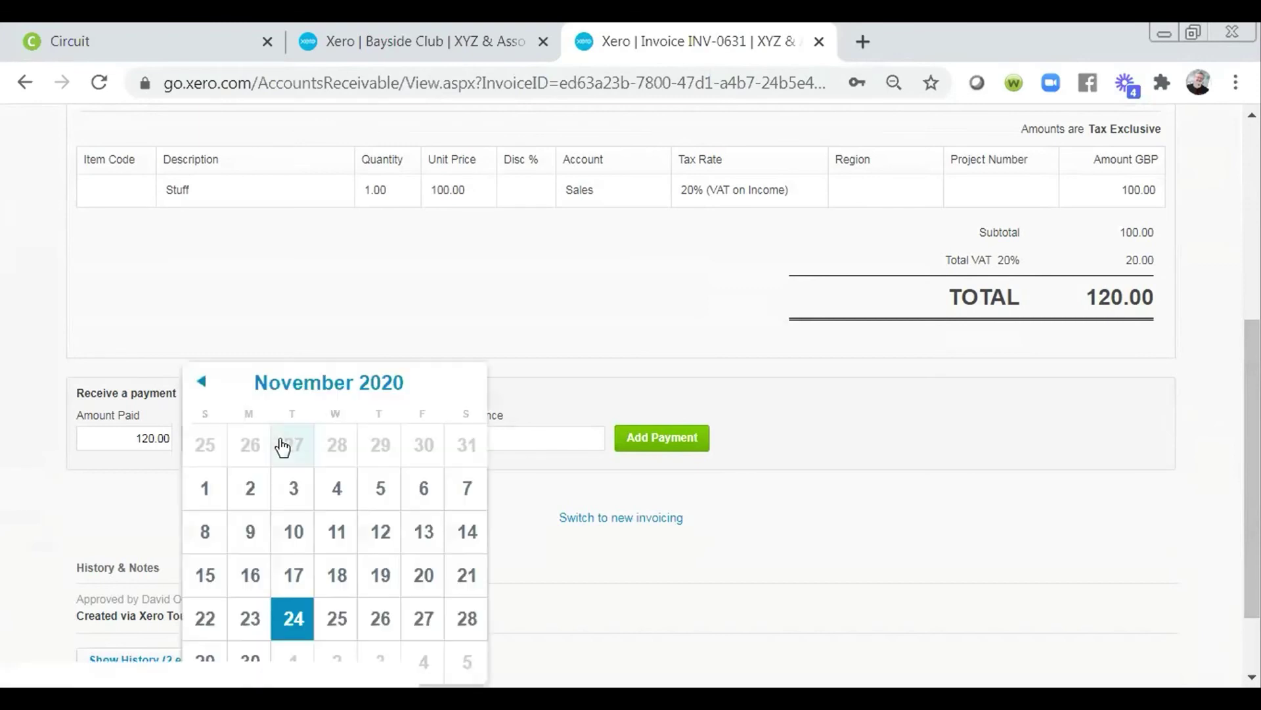
pyautogui.click(335, 620)
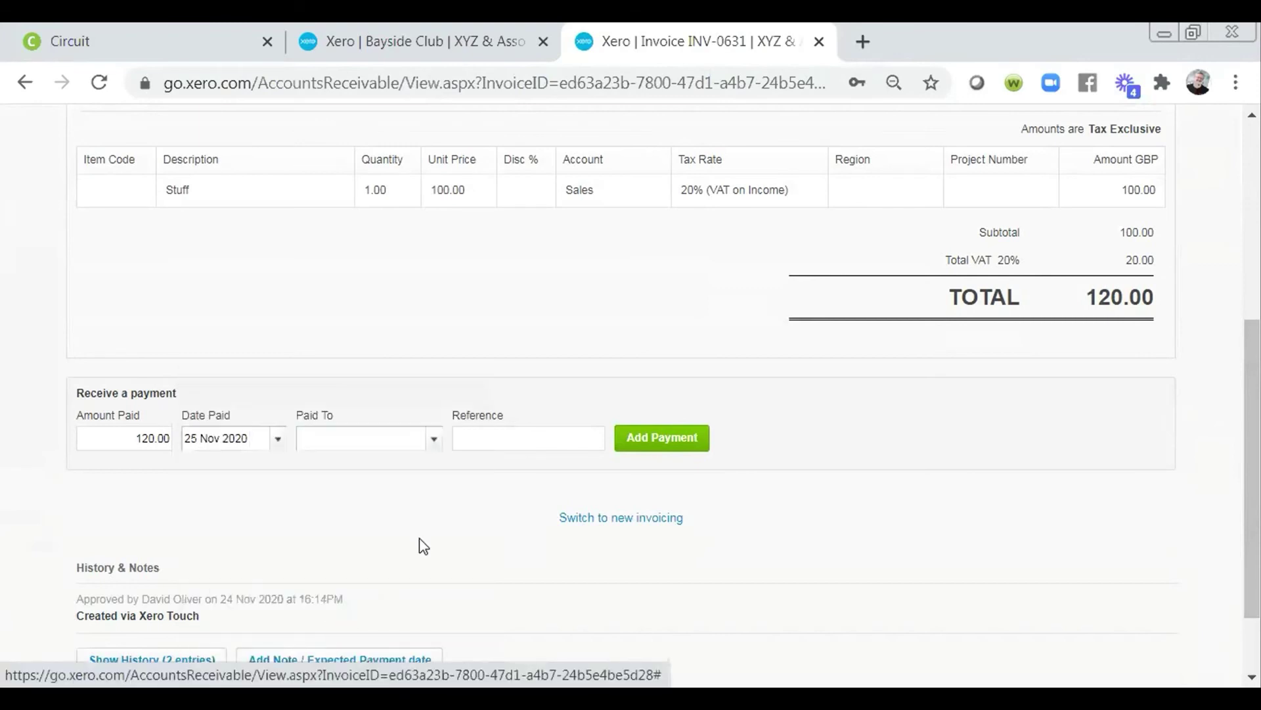
pyautogui.click(434, 440)
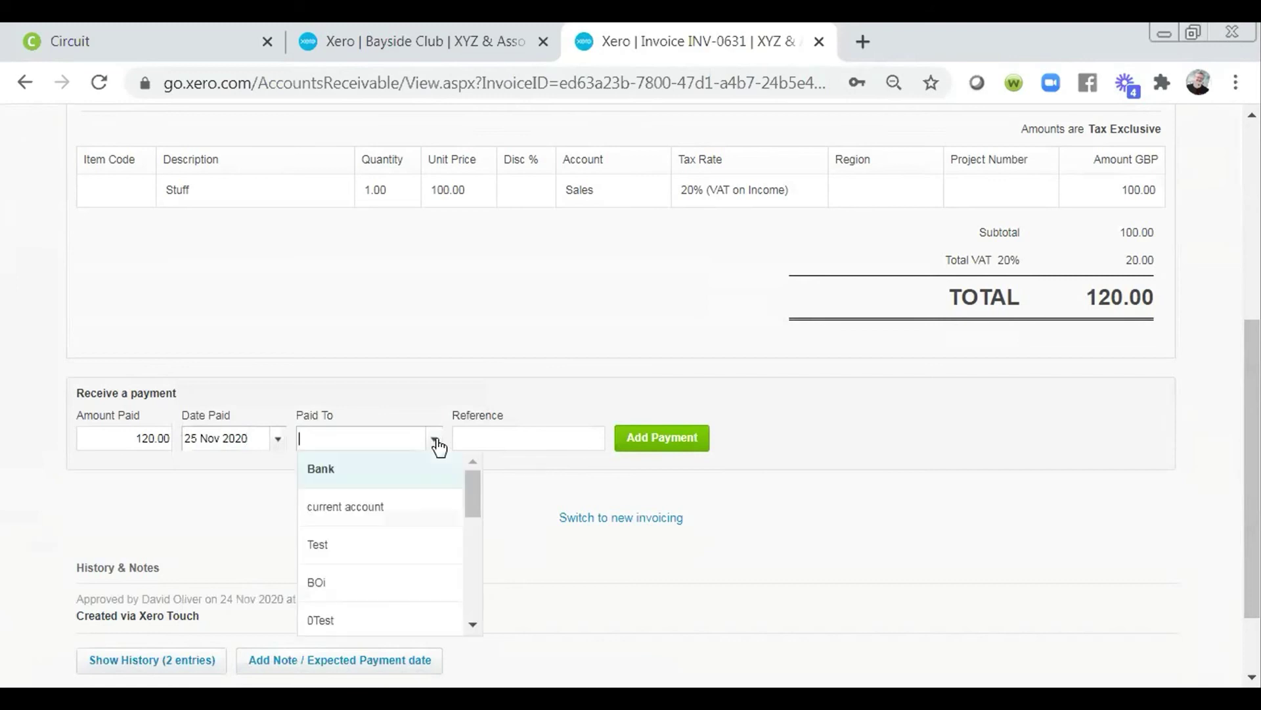
pyautogui.click(365, 516)
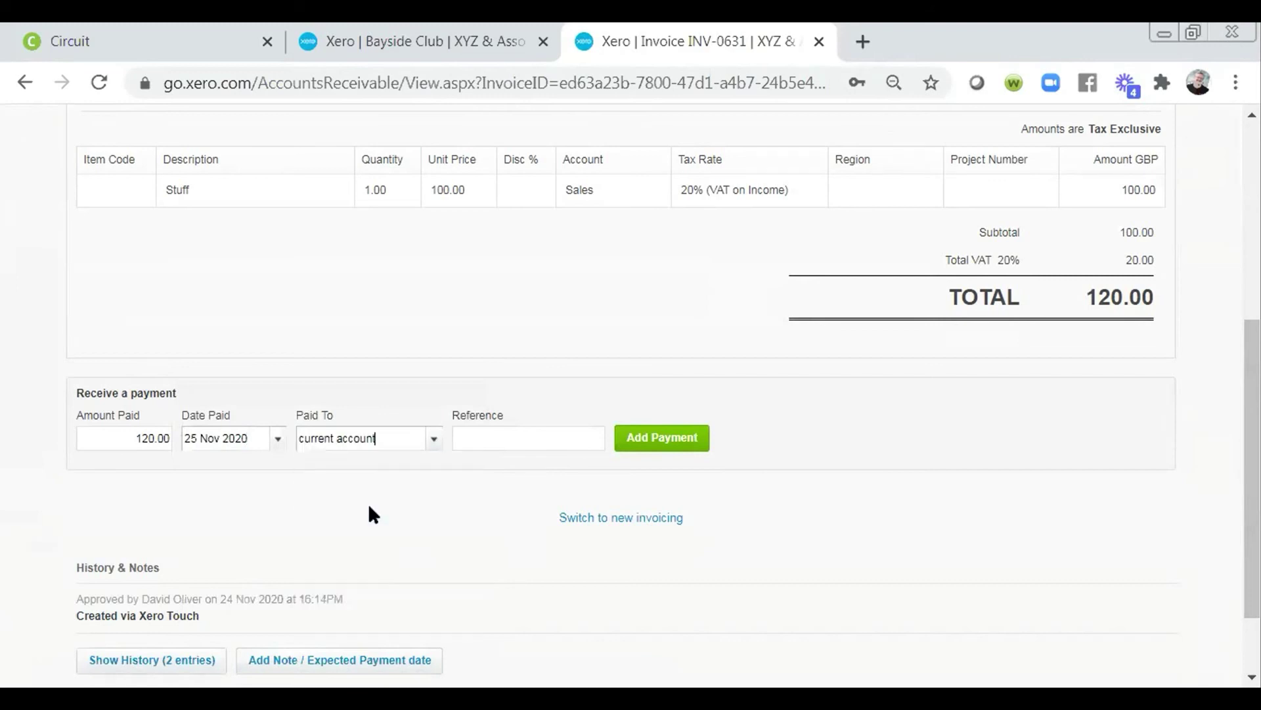
pyautogui.click(554, 436)
pyautogui.click(131, 443)
pyautogui.click(653, 392)
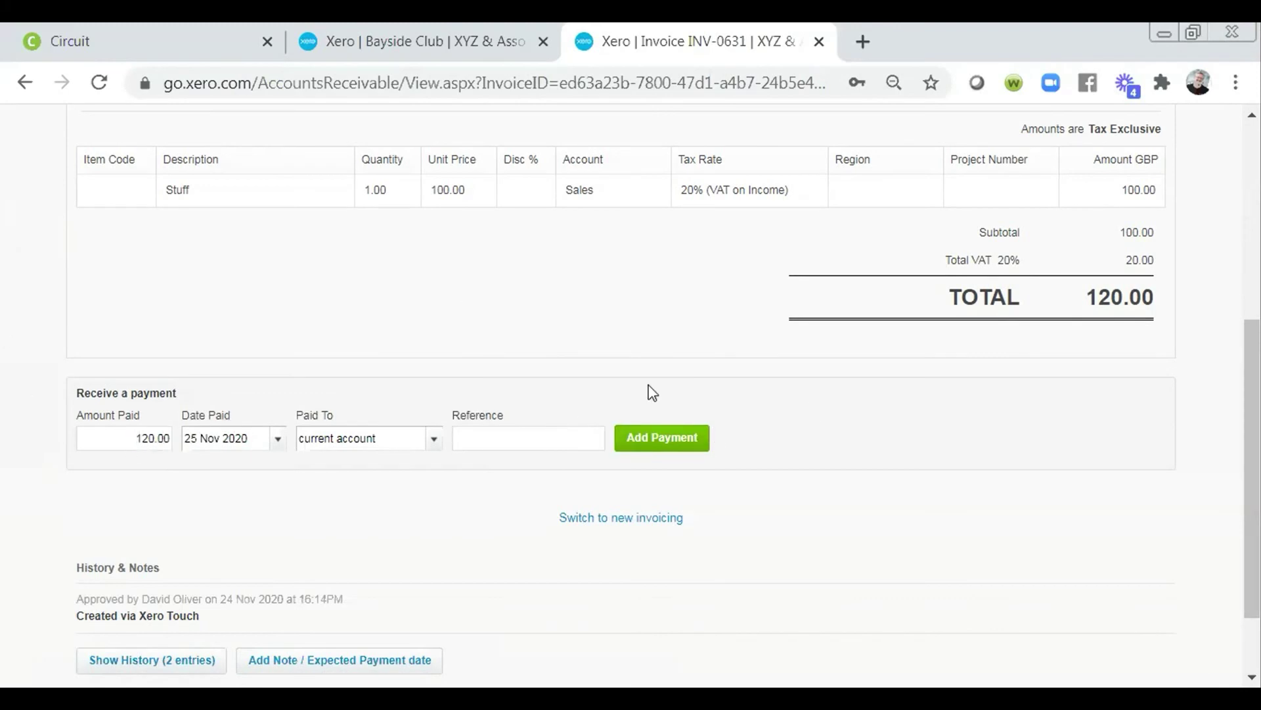
pyautogui.click(686, 444)
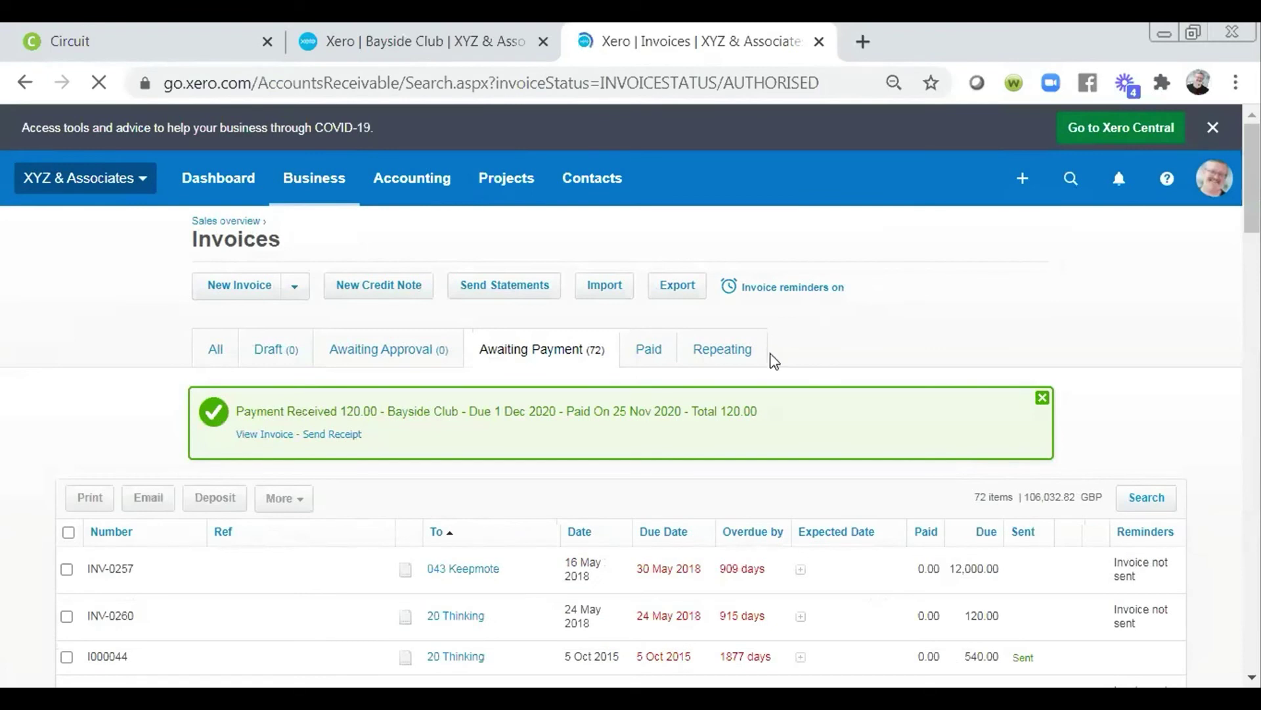
# Sort the Paid invoices by date, newest first, and open Bayside Club's INV-0631
pyautogui.click(649, 350)
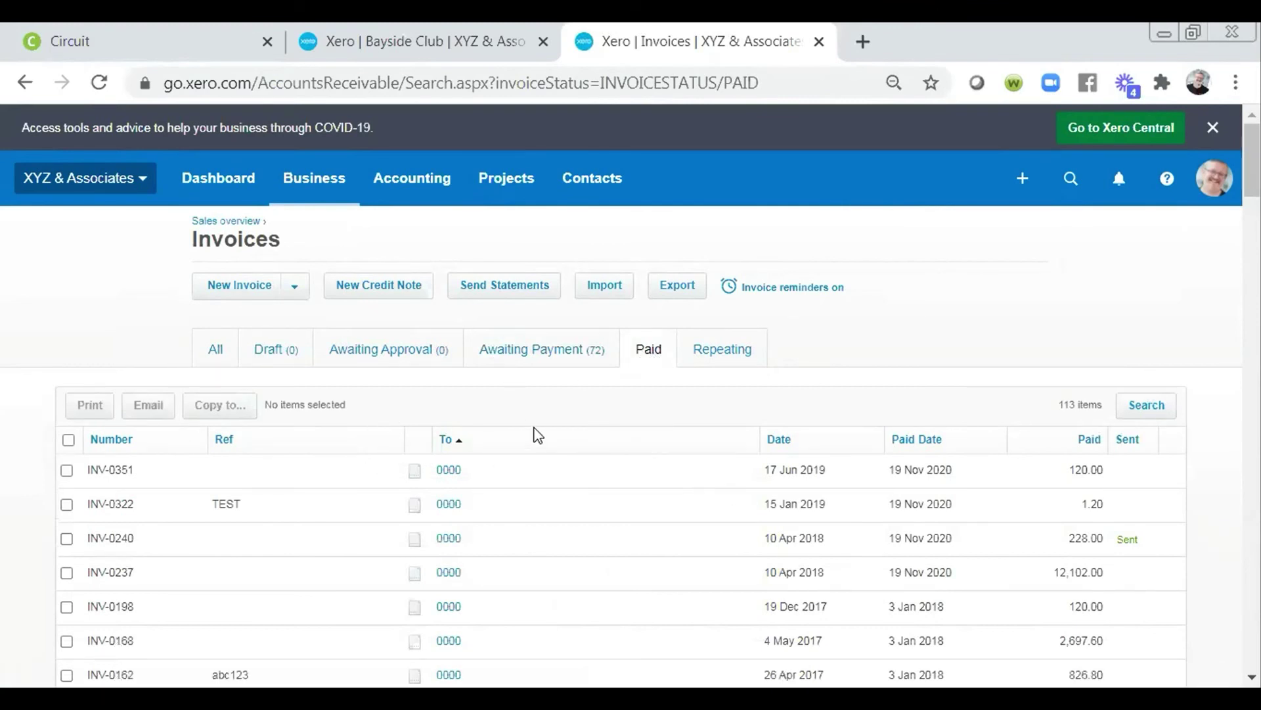
pyautogui.click(779, 439)
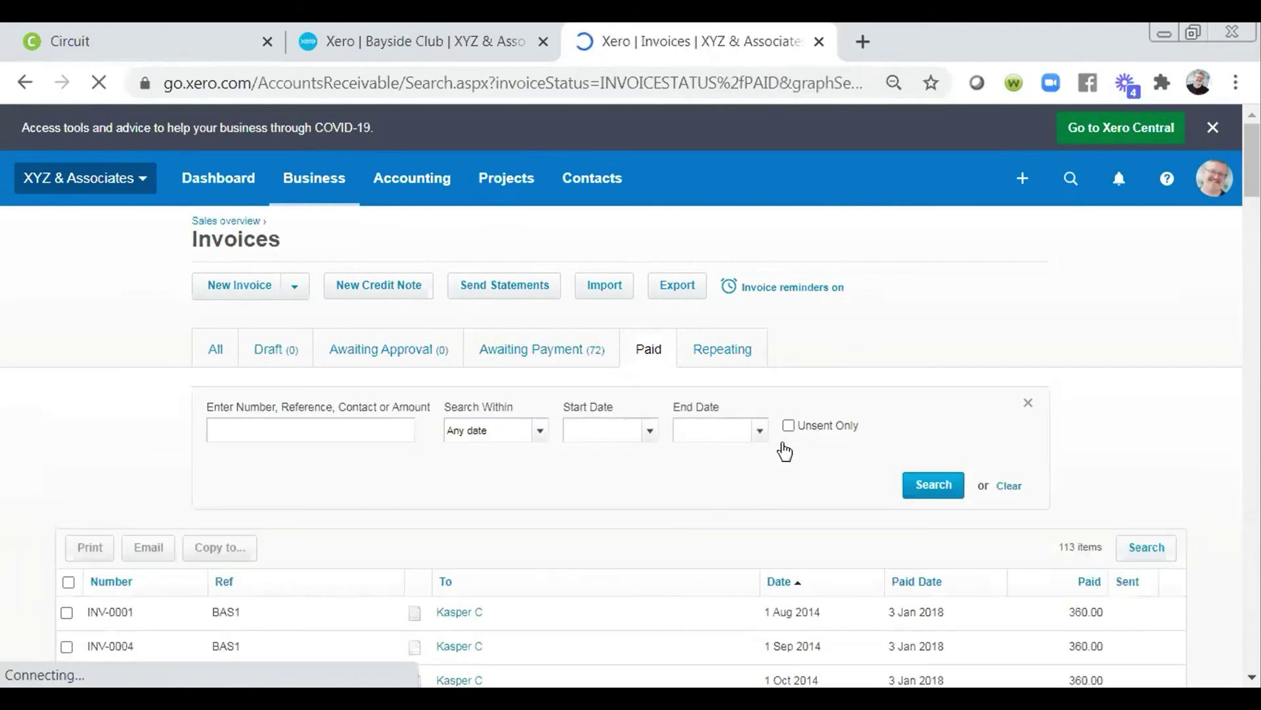
pyautogui.click(778, 583)
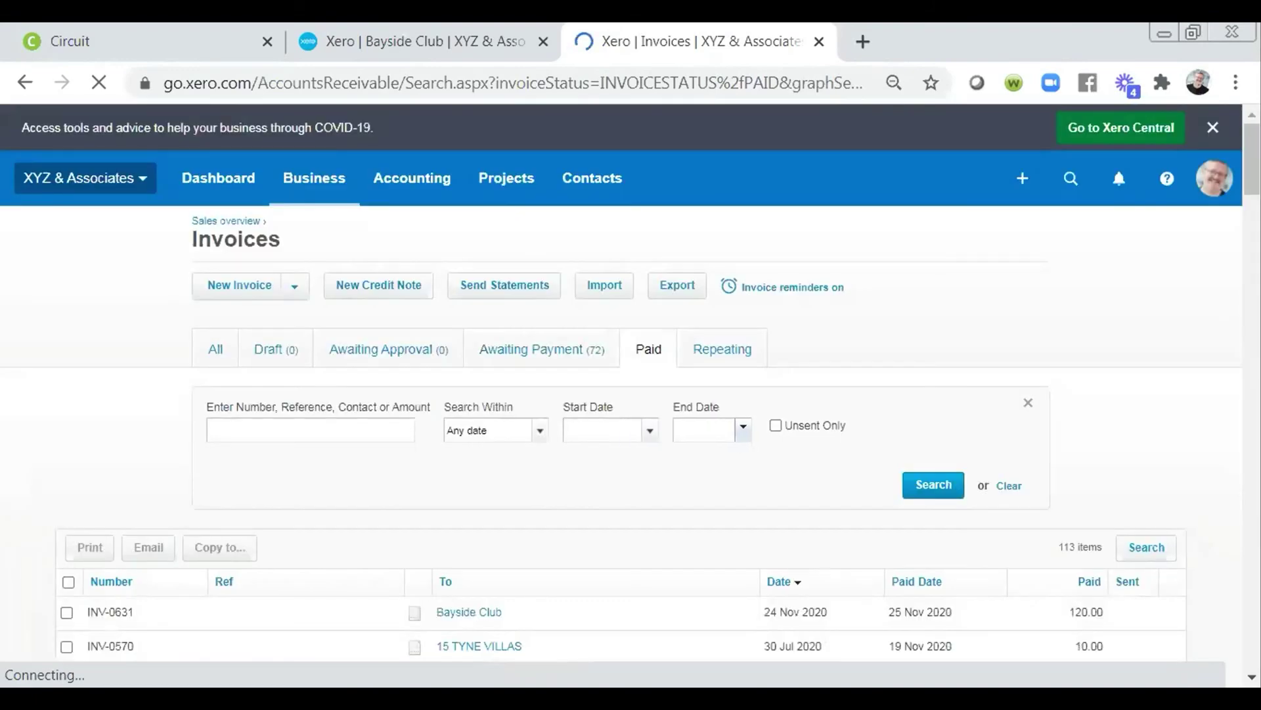
pyautogui.click(481, 613)
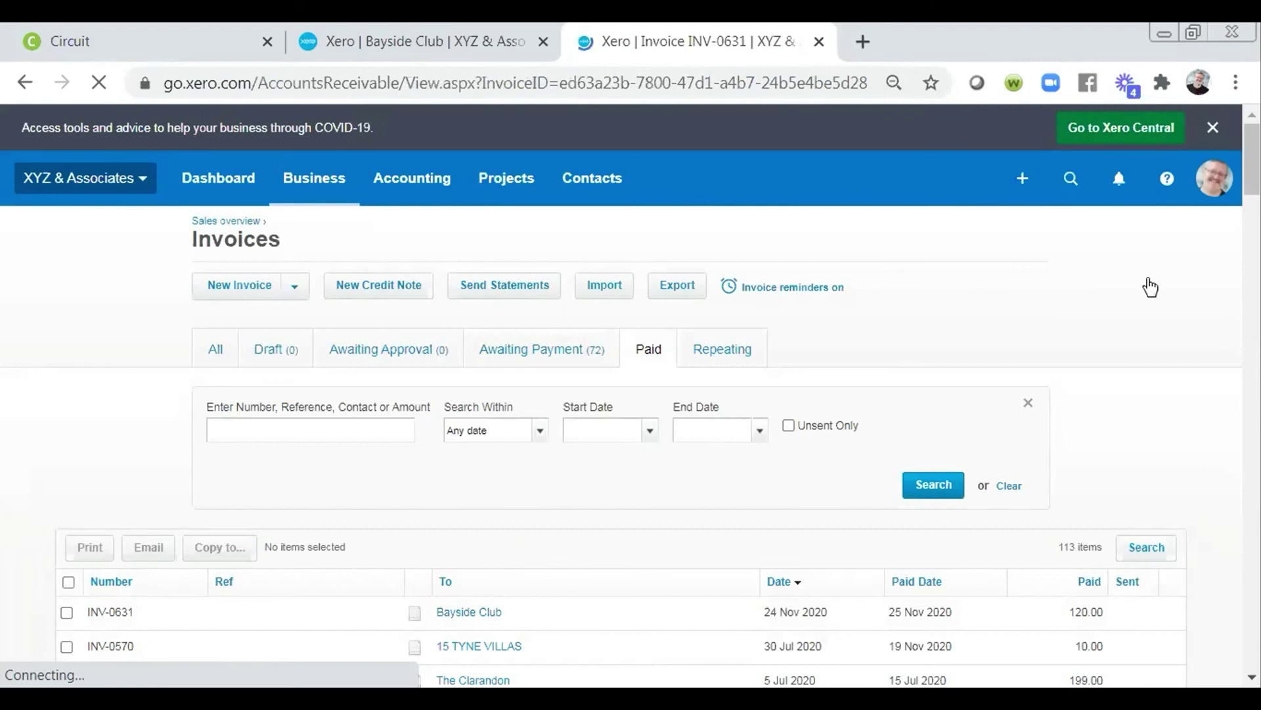
# Save the note 'notes' to INV-0631's history
pyautogui.scroll(-7, 569, 528)
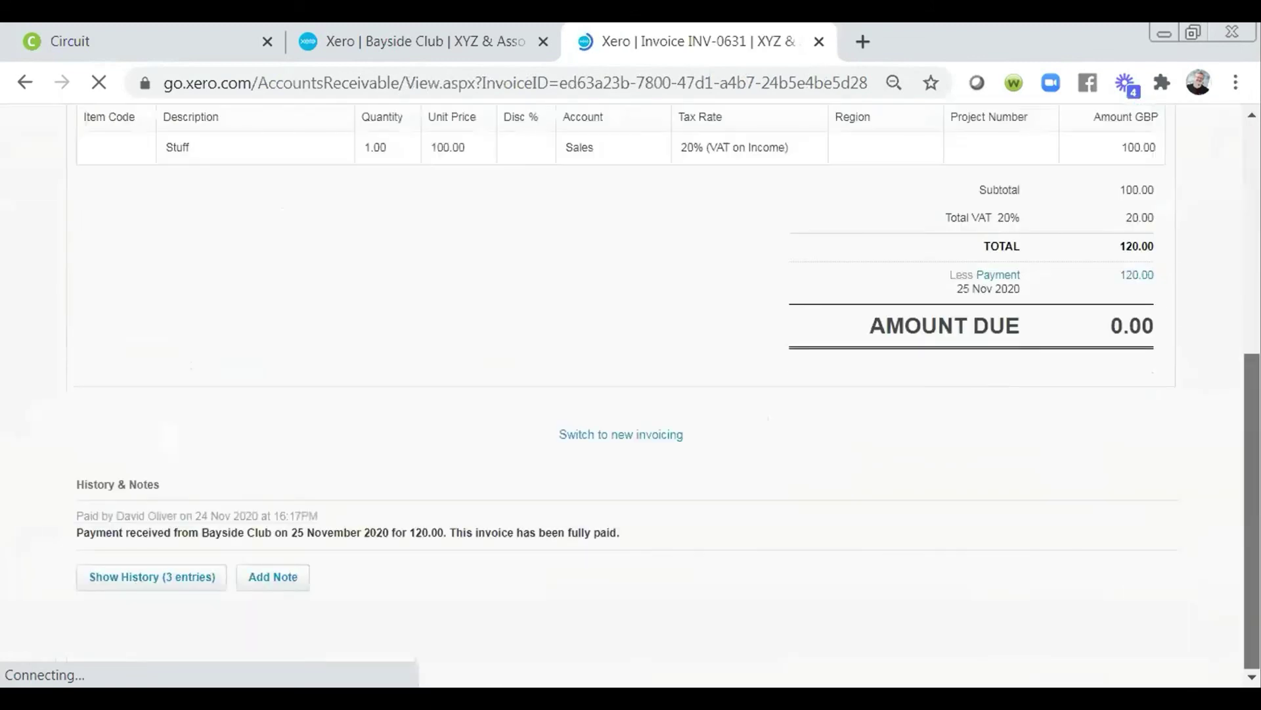
pyautogui.click(262, 579)
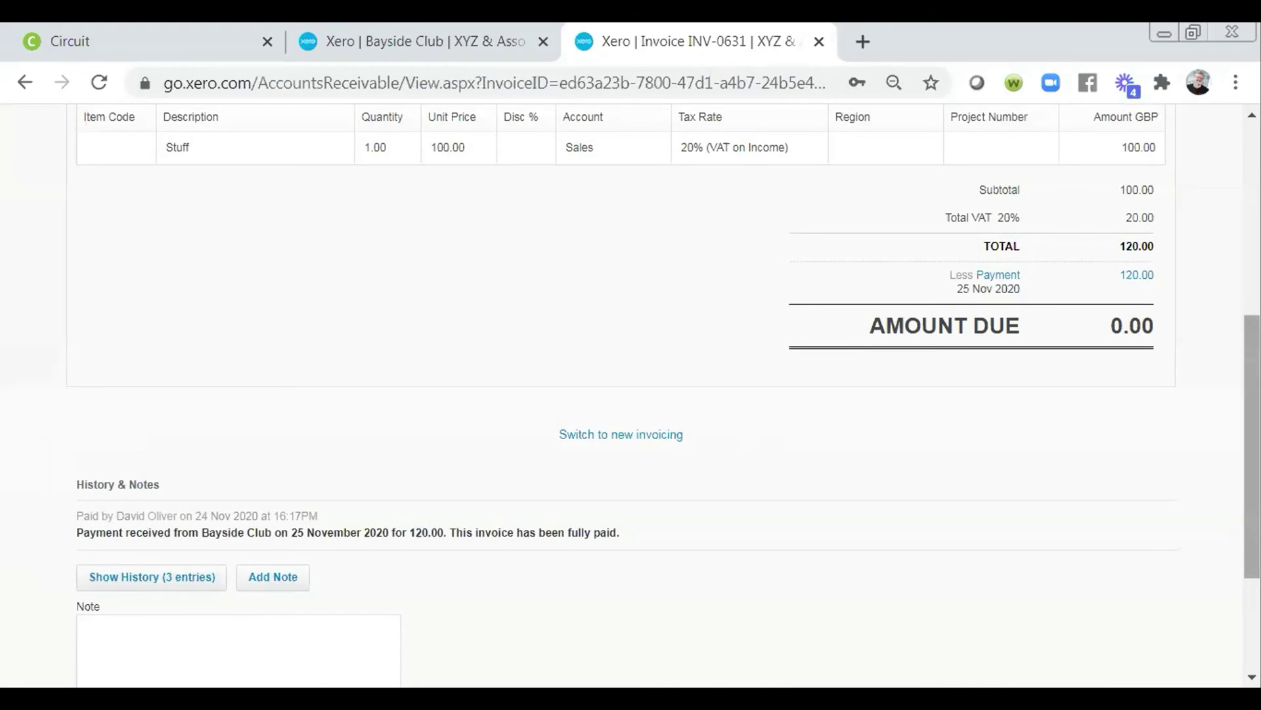
pyautogui.scroll(-3, 1253, 447)
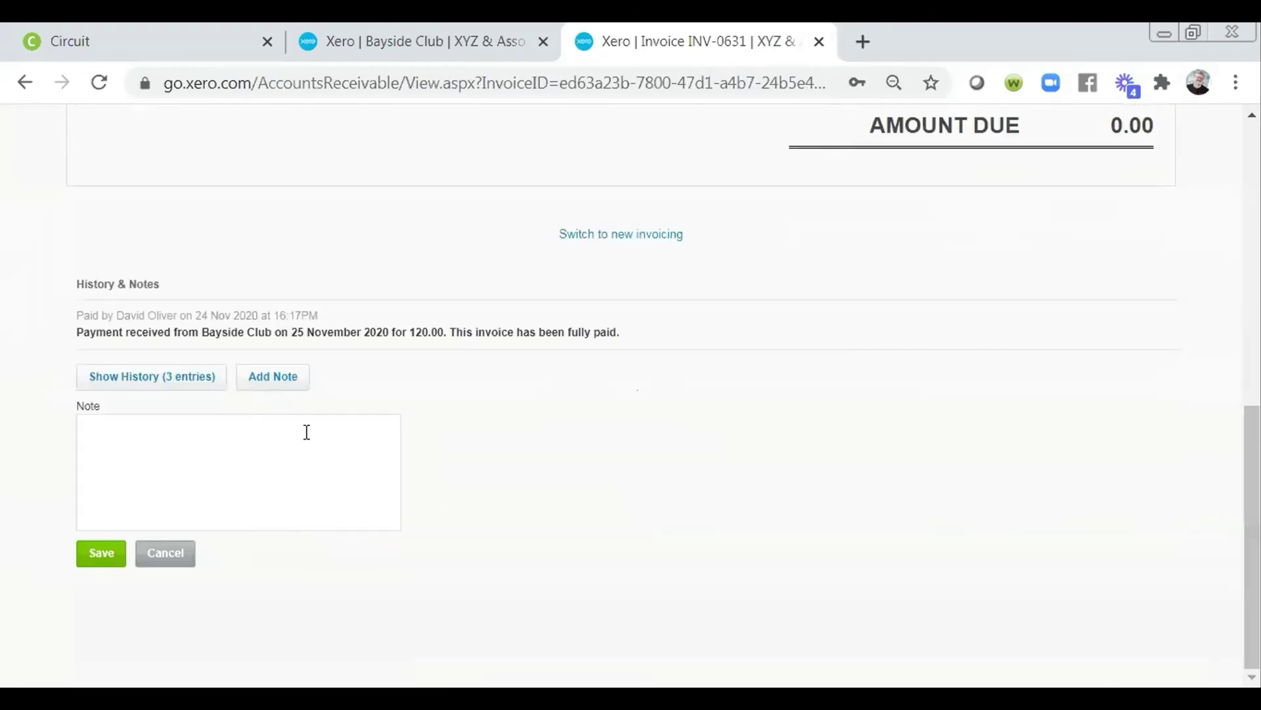
pyautogui.click(101, 553)
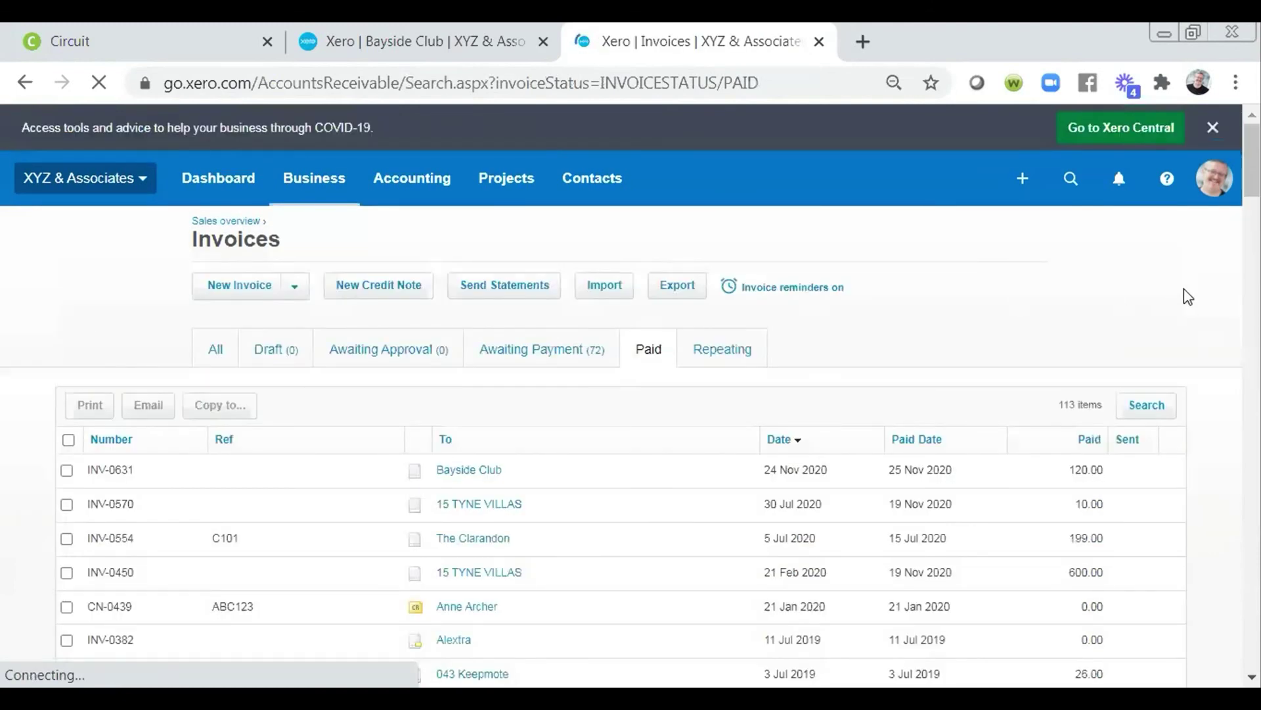
# Open INV-0193, then return to the invoices list filtered to Awaiting Payment (72 items)
pyautogui.scroll(-20, 713, 263)
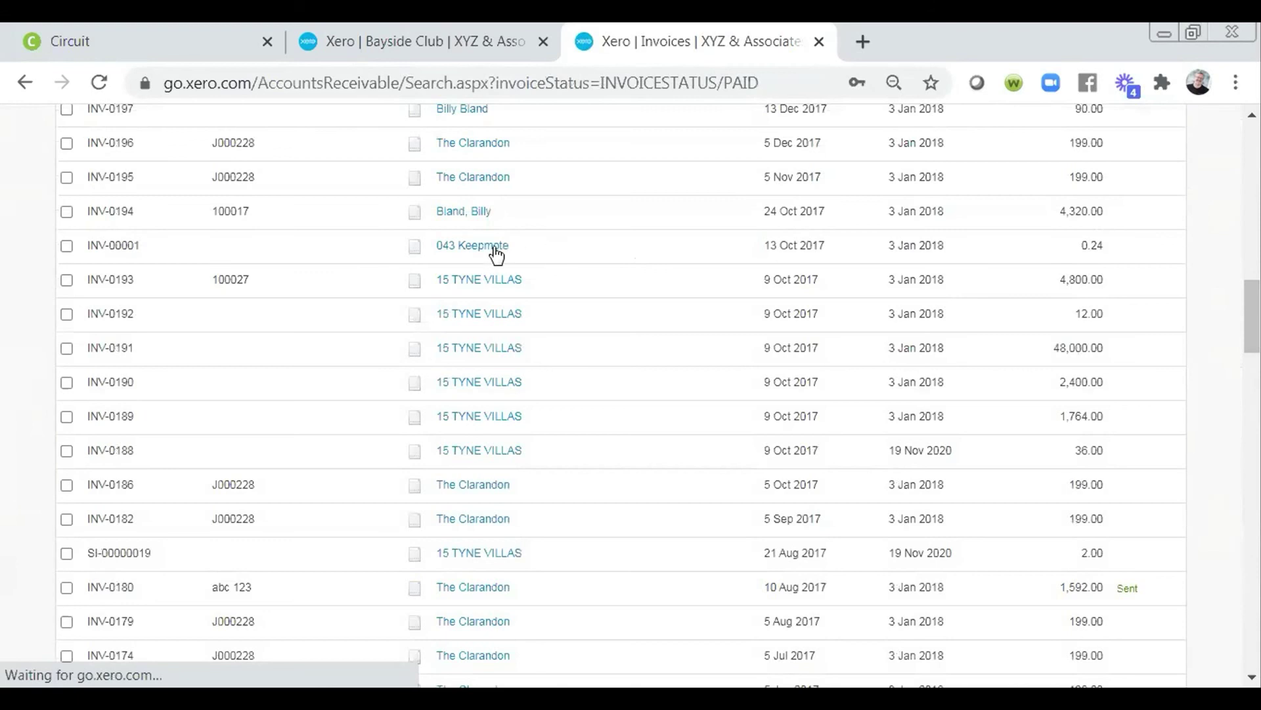
pyautogui.click(487, 281)
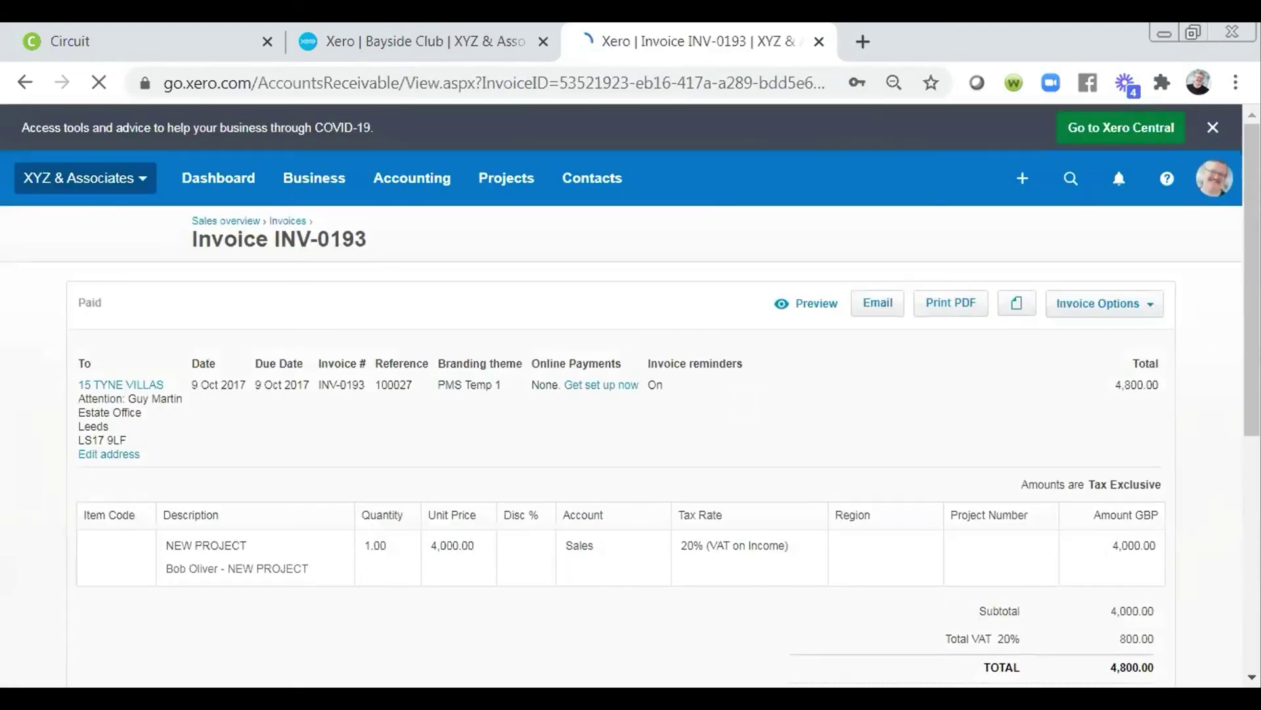
pyautogui.scroll(-3, 1016, 422)
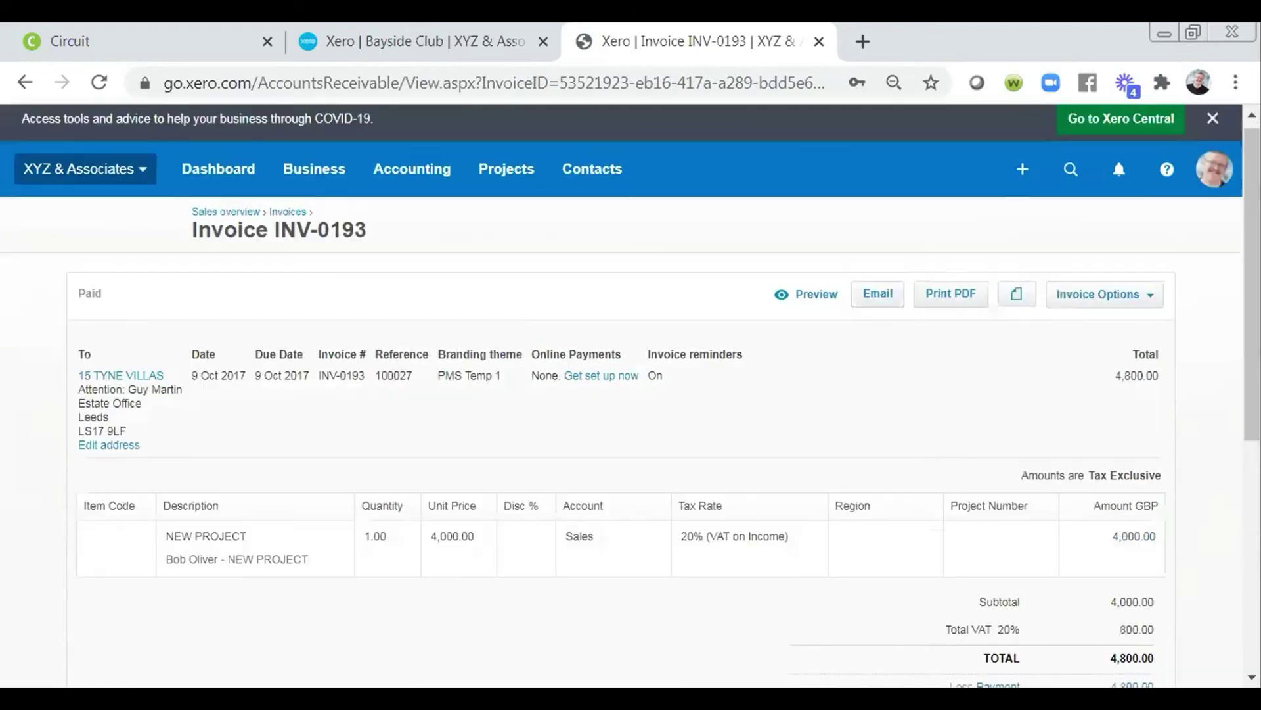
pyautogui.click(280, 227)
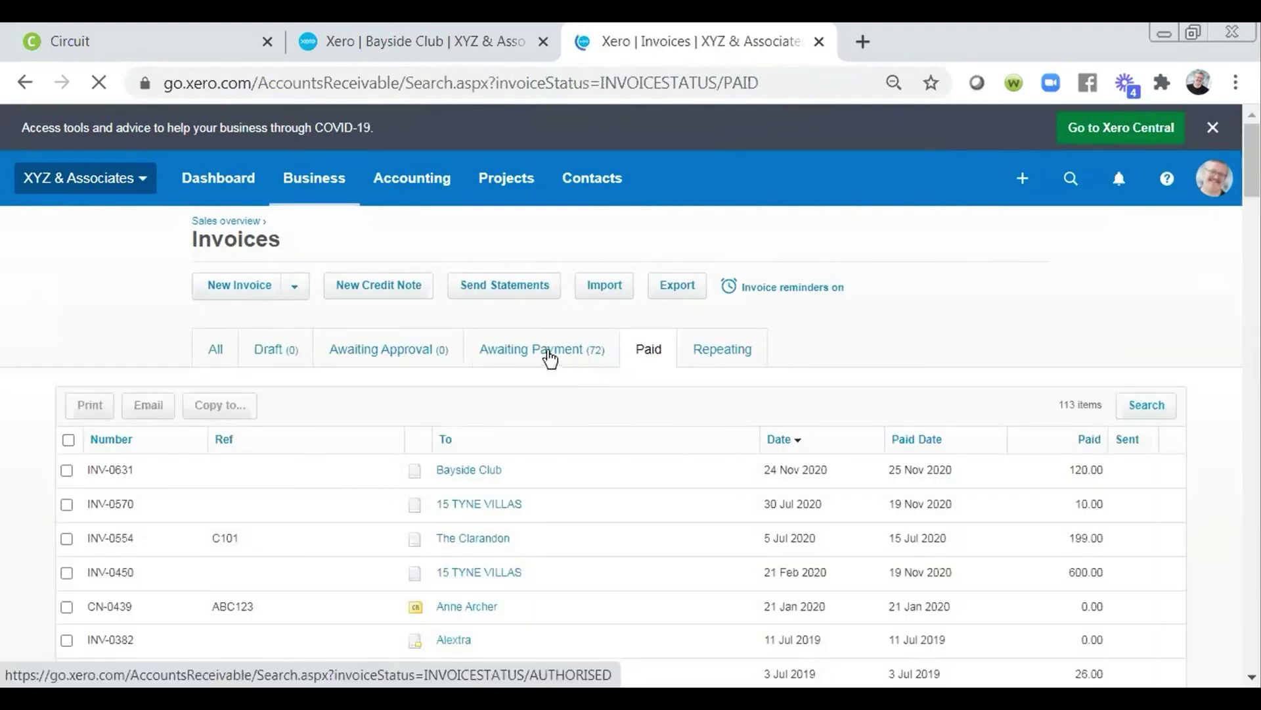
pyautogui.click(550, 358)
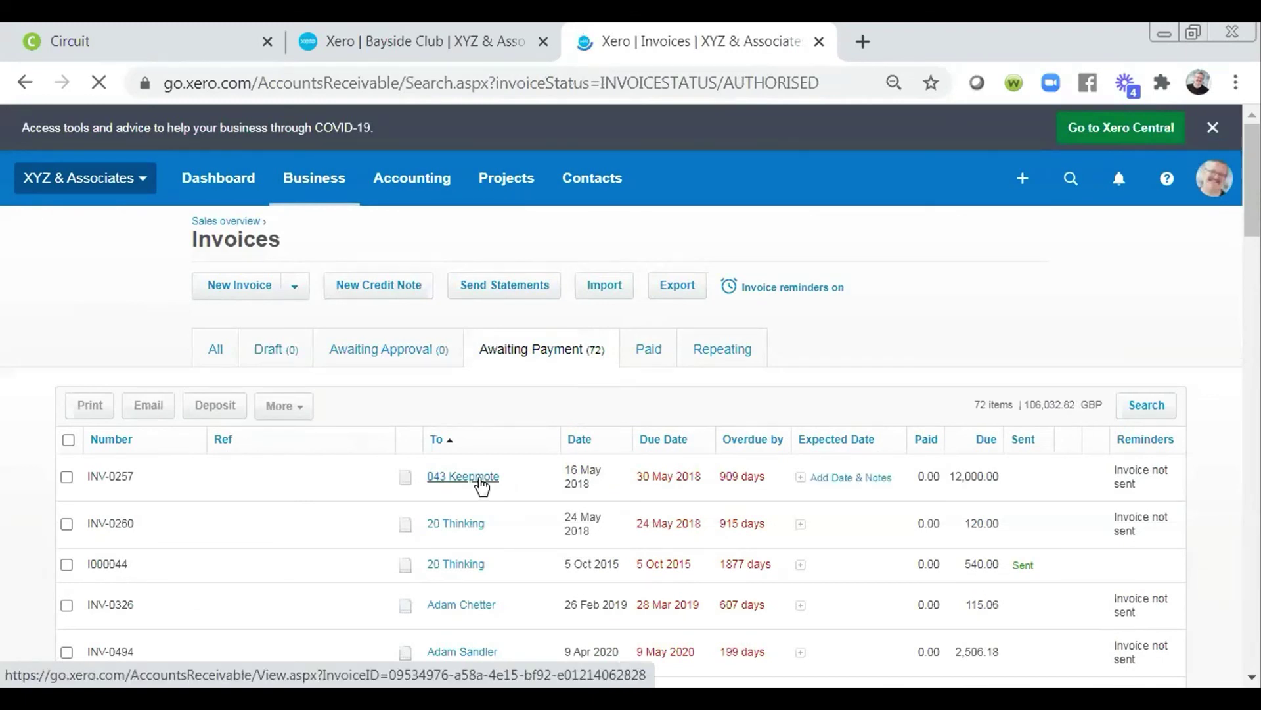
# Give 043 Keepmote's INV-0257 an expected payment date of 24 Nov 2020
pyautogui.click(480, 480)
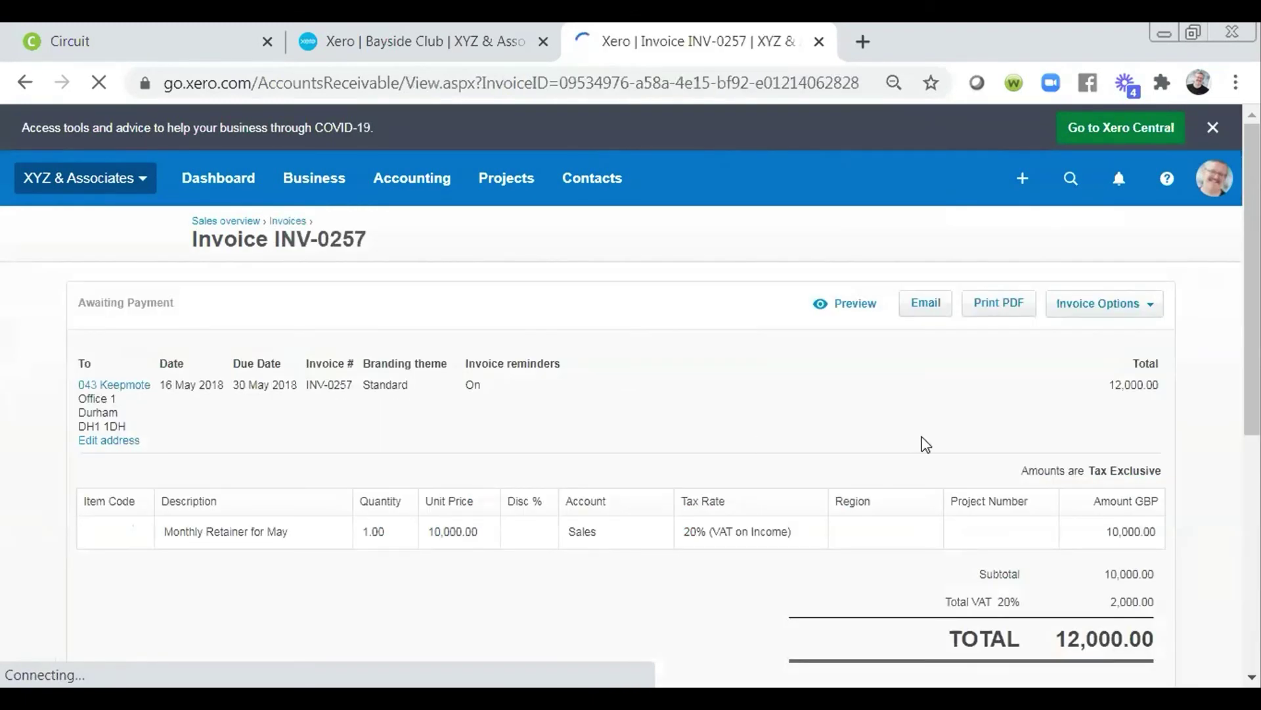
pyautogui.scroll(-6, 925, 444)
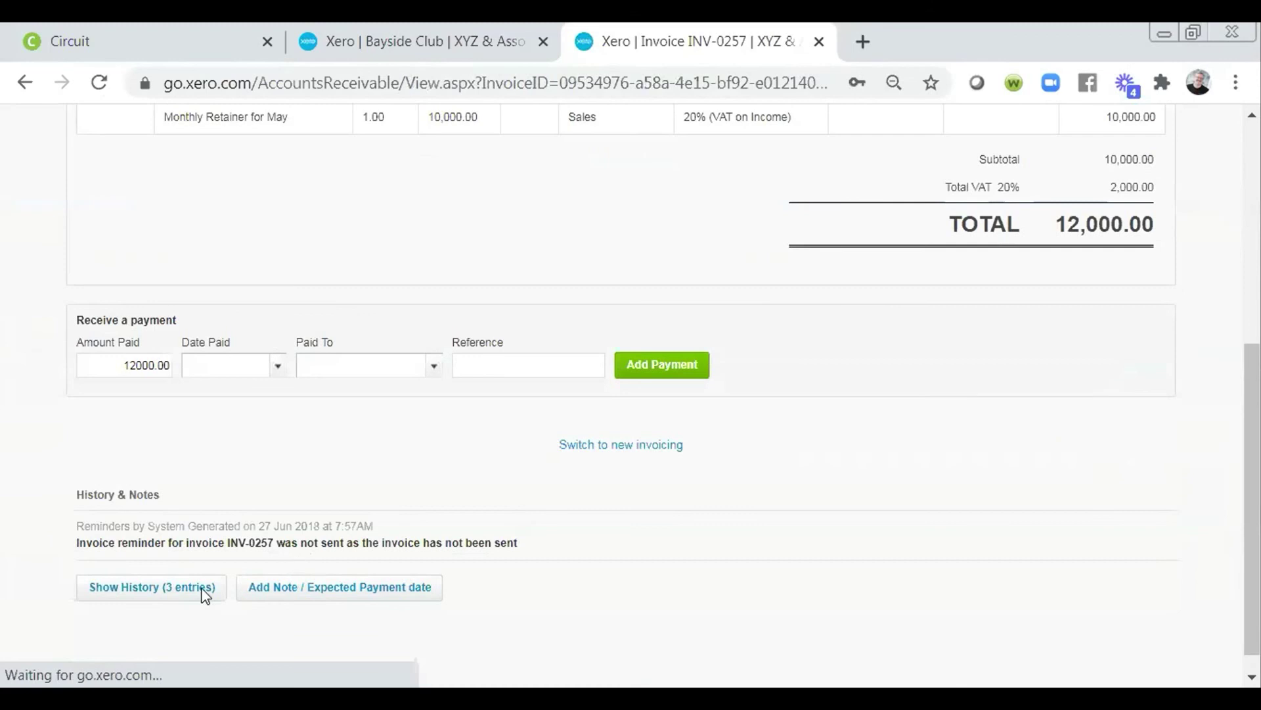
pyautogui.click(384, 601)
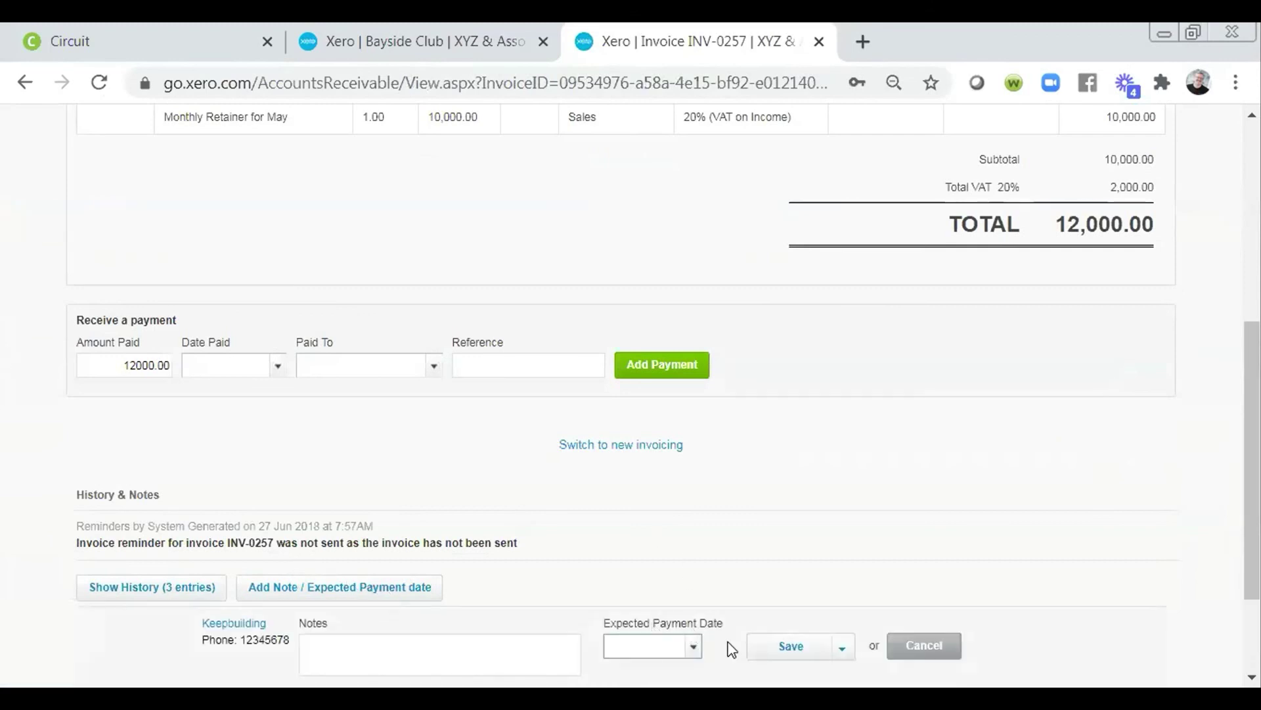
pyautogui.click(695, 648)
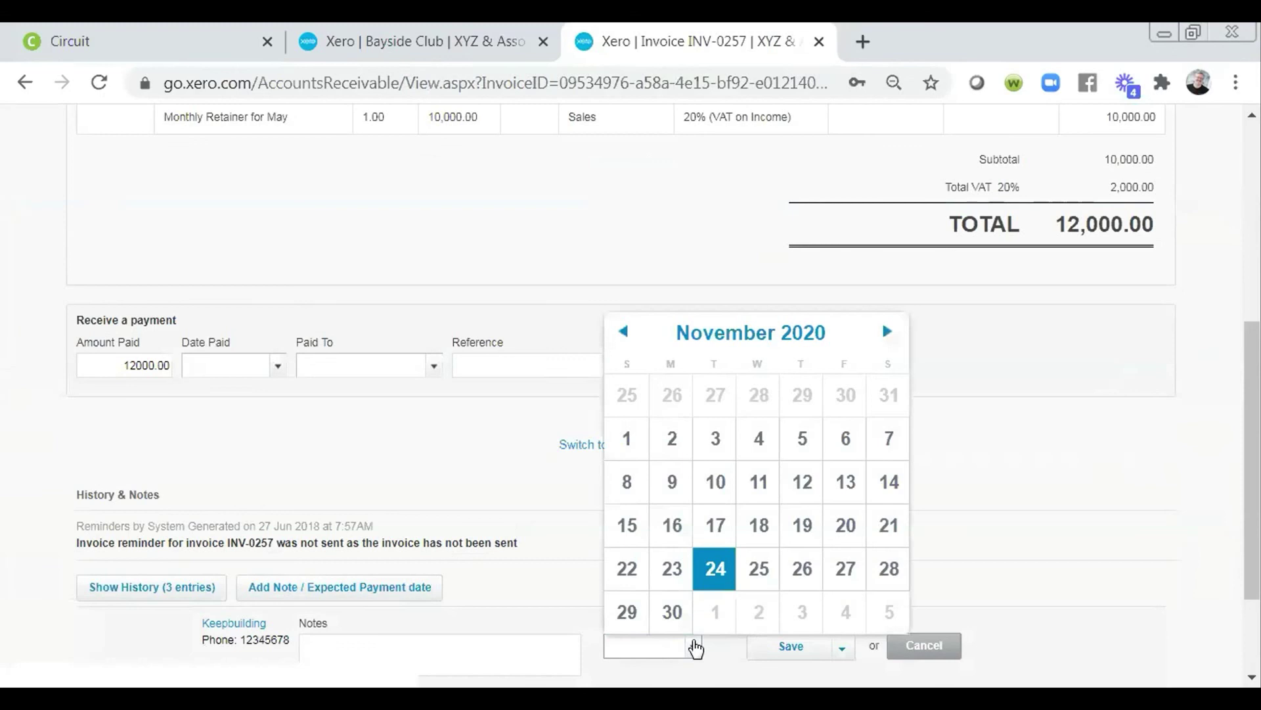
pyautogui.click(719, 571)
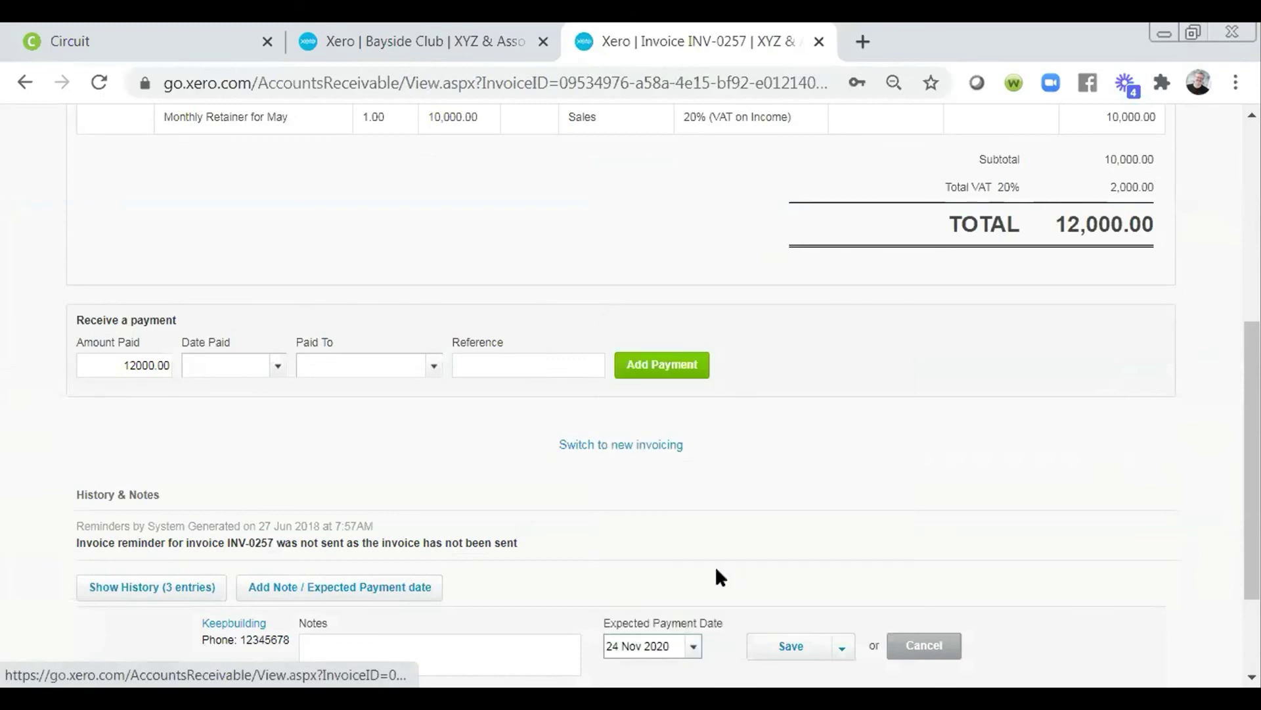
pyautogui.click(800, 653)
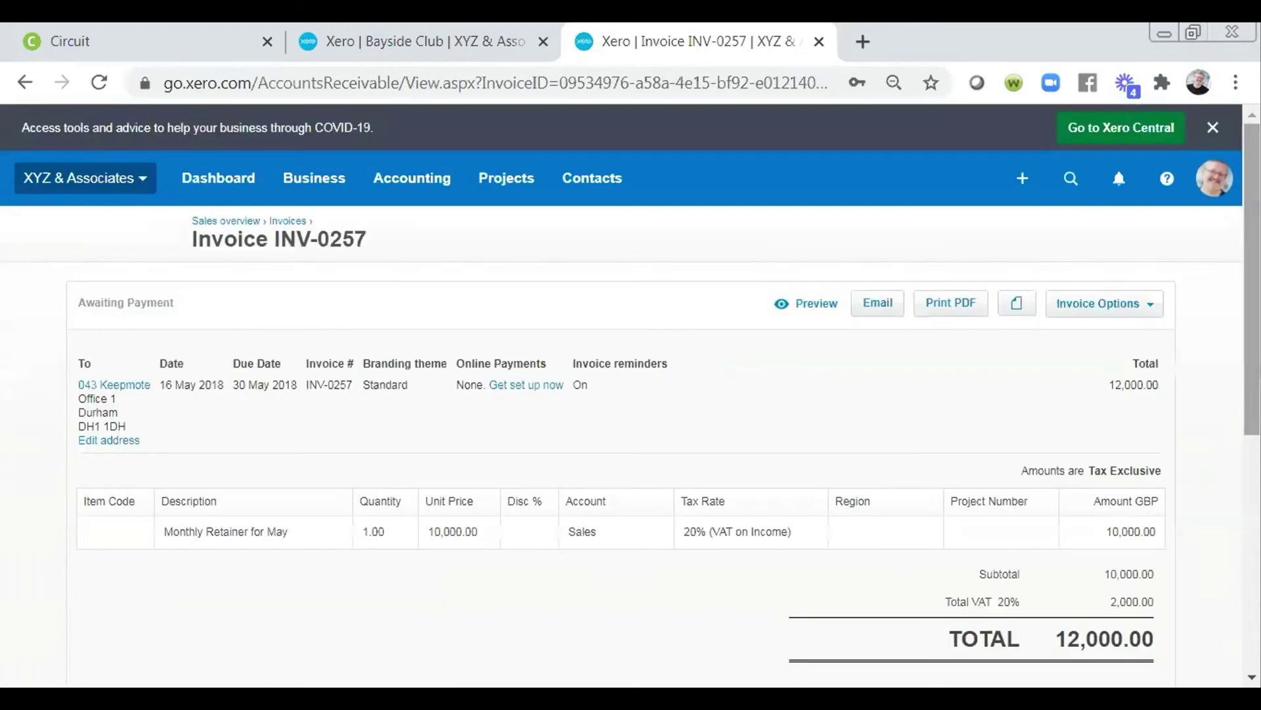
# Set 20 Thinking's INV-0260 to expect payment on 25 Nov 2020, noted 'notes'
pyautogui.click(288, 221)
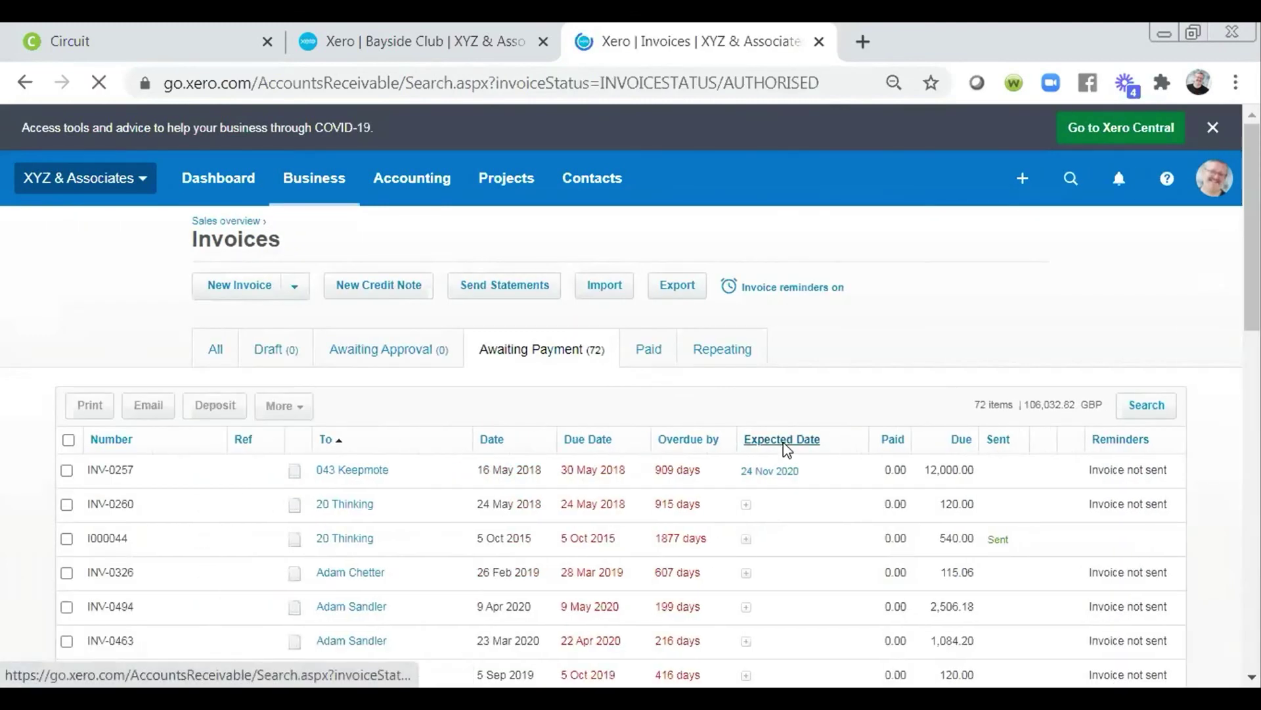
pyautogui.moveTo(800, 526)
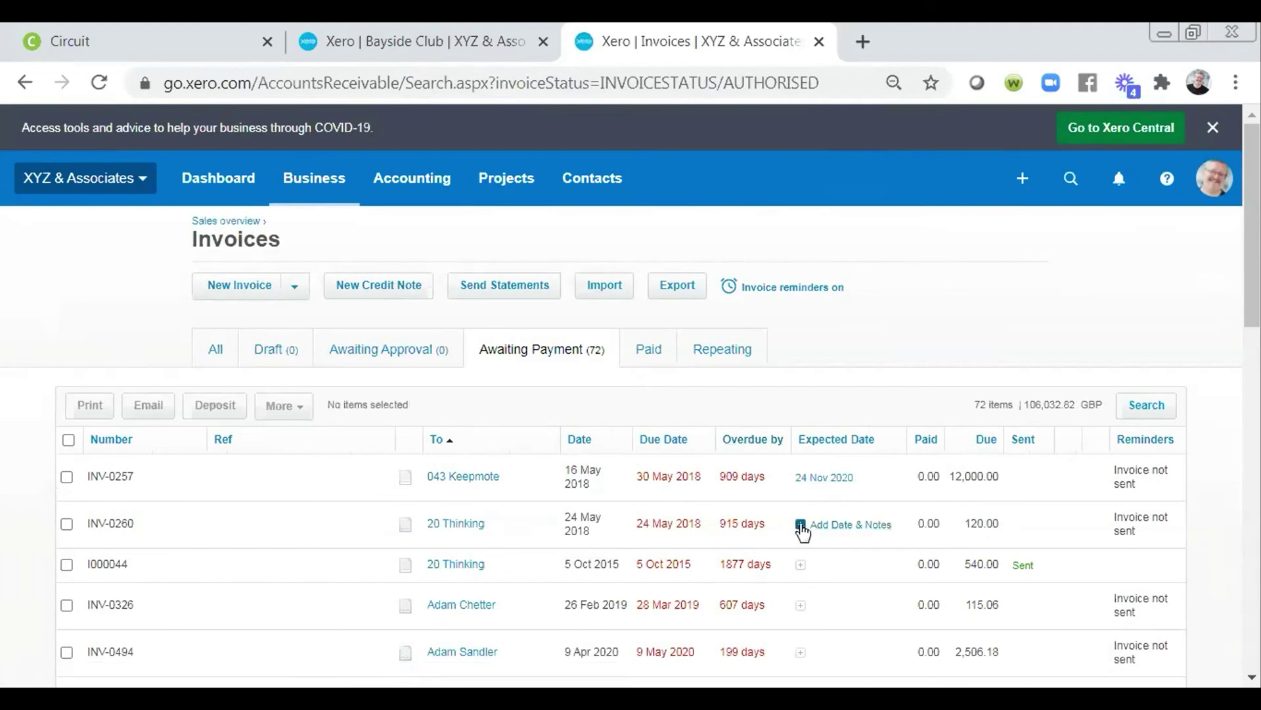
pyautogui.click(799, 527)
pyautogui.click(609, 598)
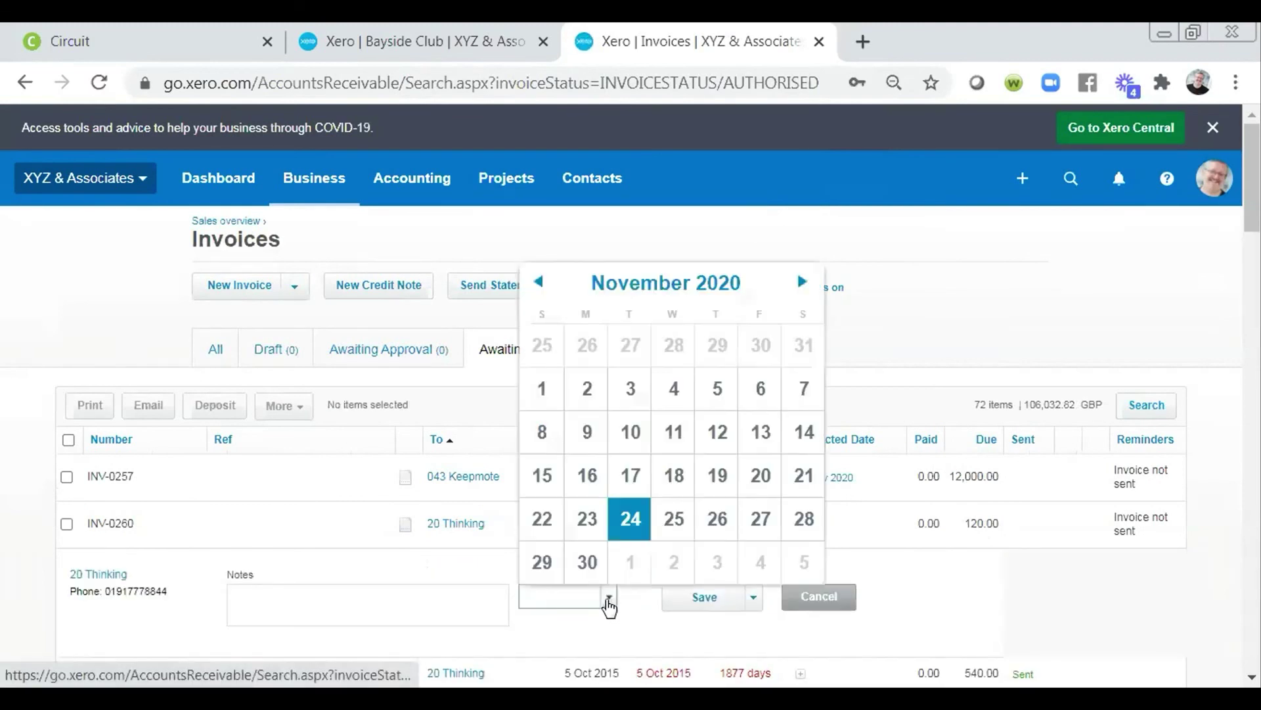
pyautogui.click(673, 523)
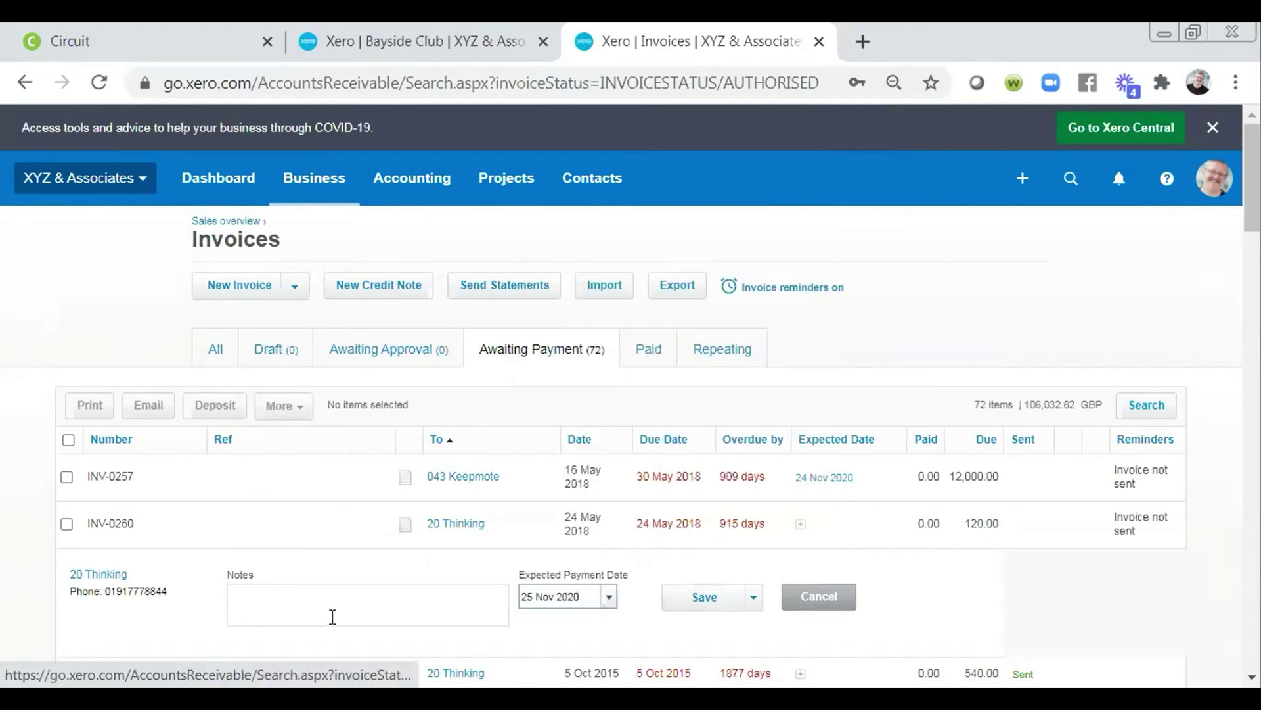
pyautogui.click(333, 616)
pyautogui.write('notes')
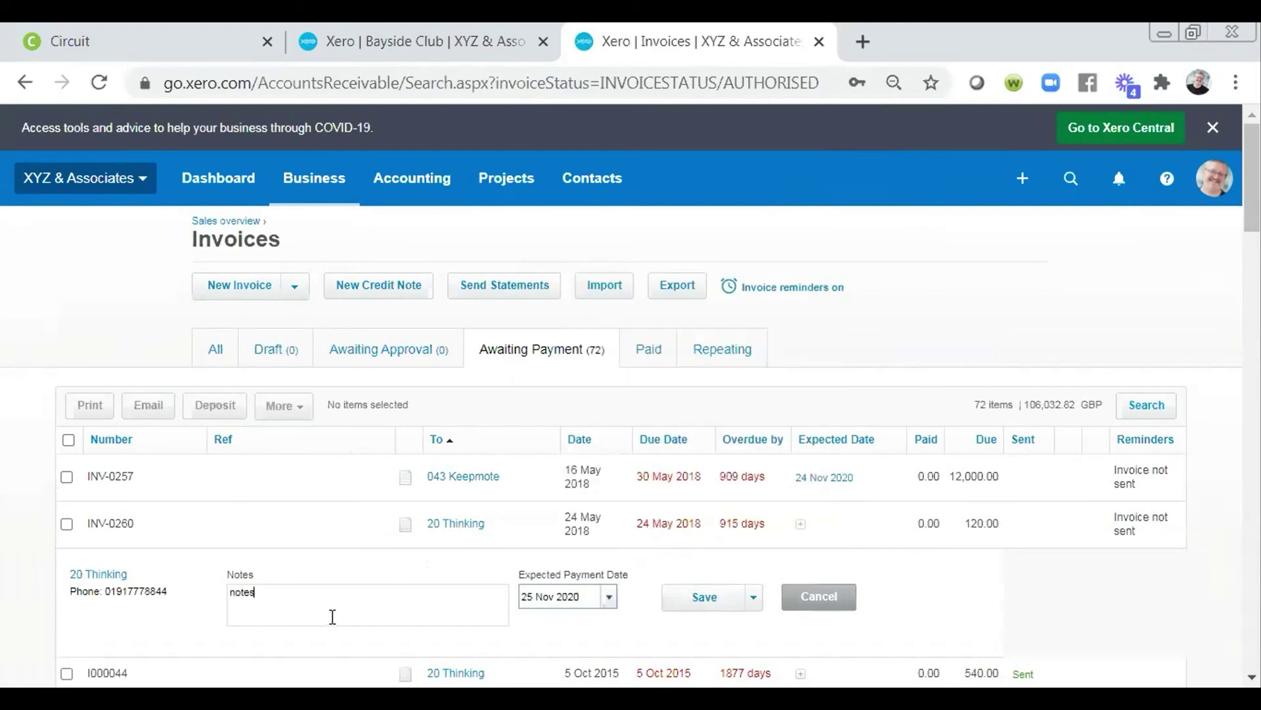
pyautogui.click(704, 598)
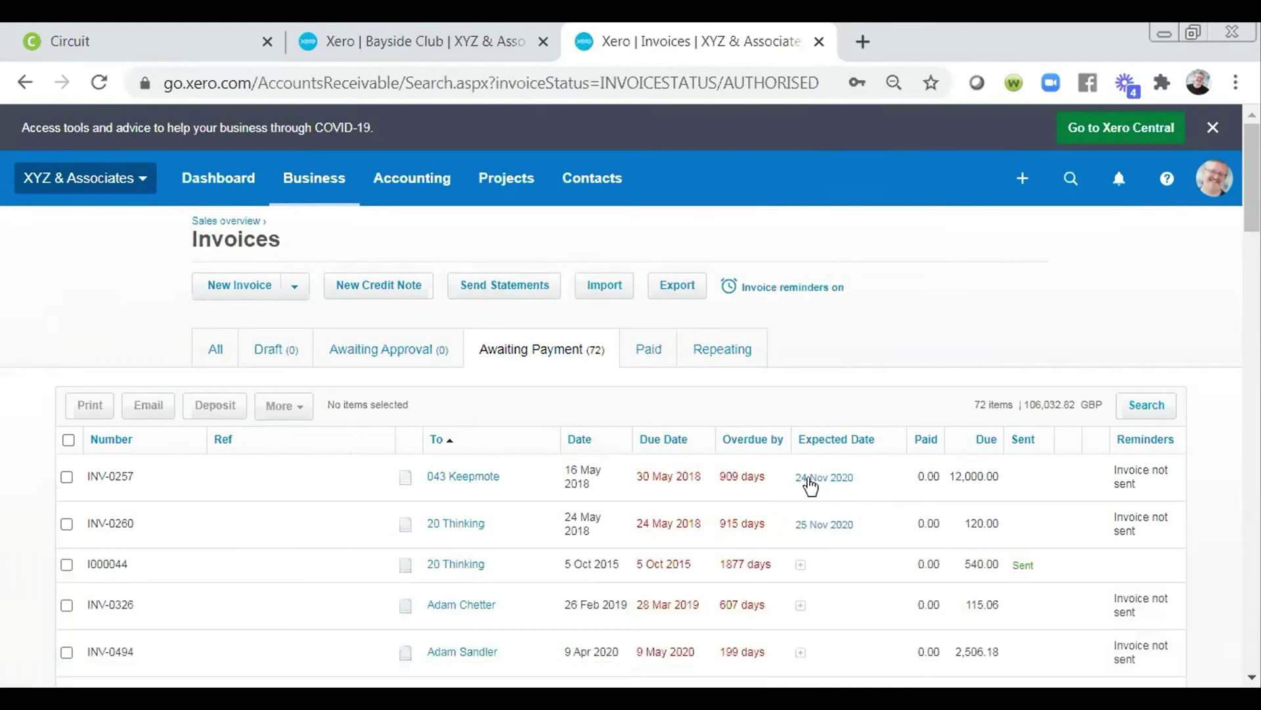
# Return to the XYZ & Associates dashboard overview
pyautogui.click(250, 186)
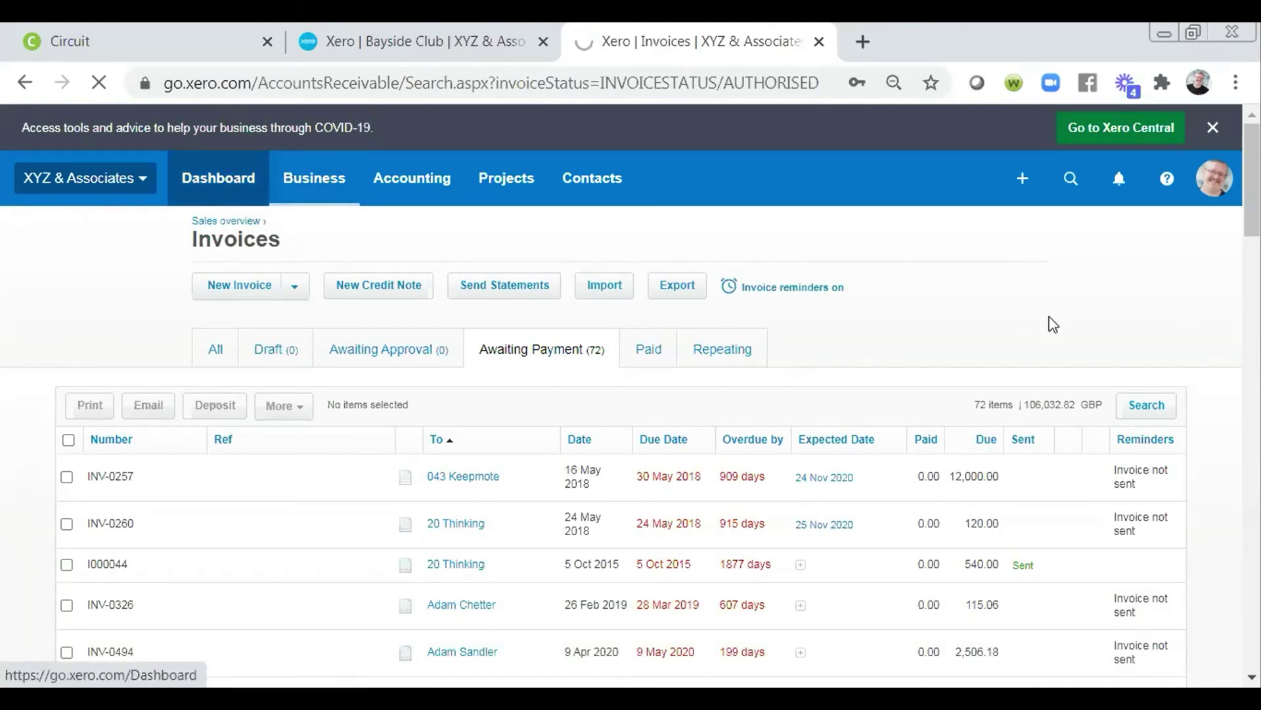